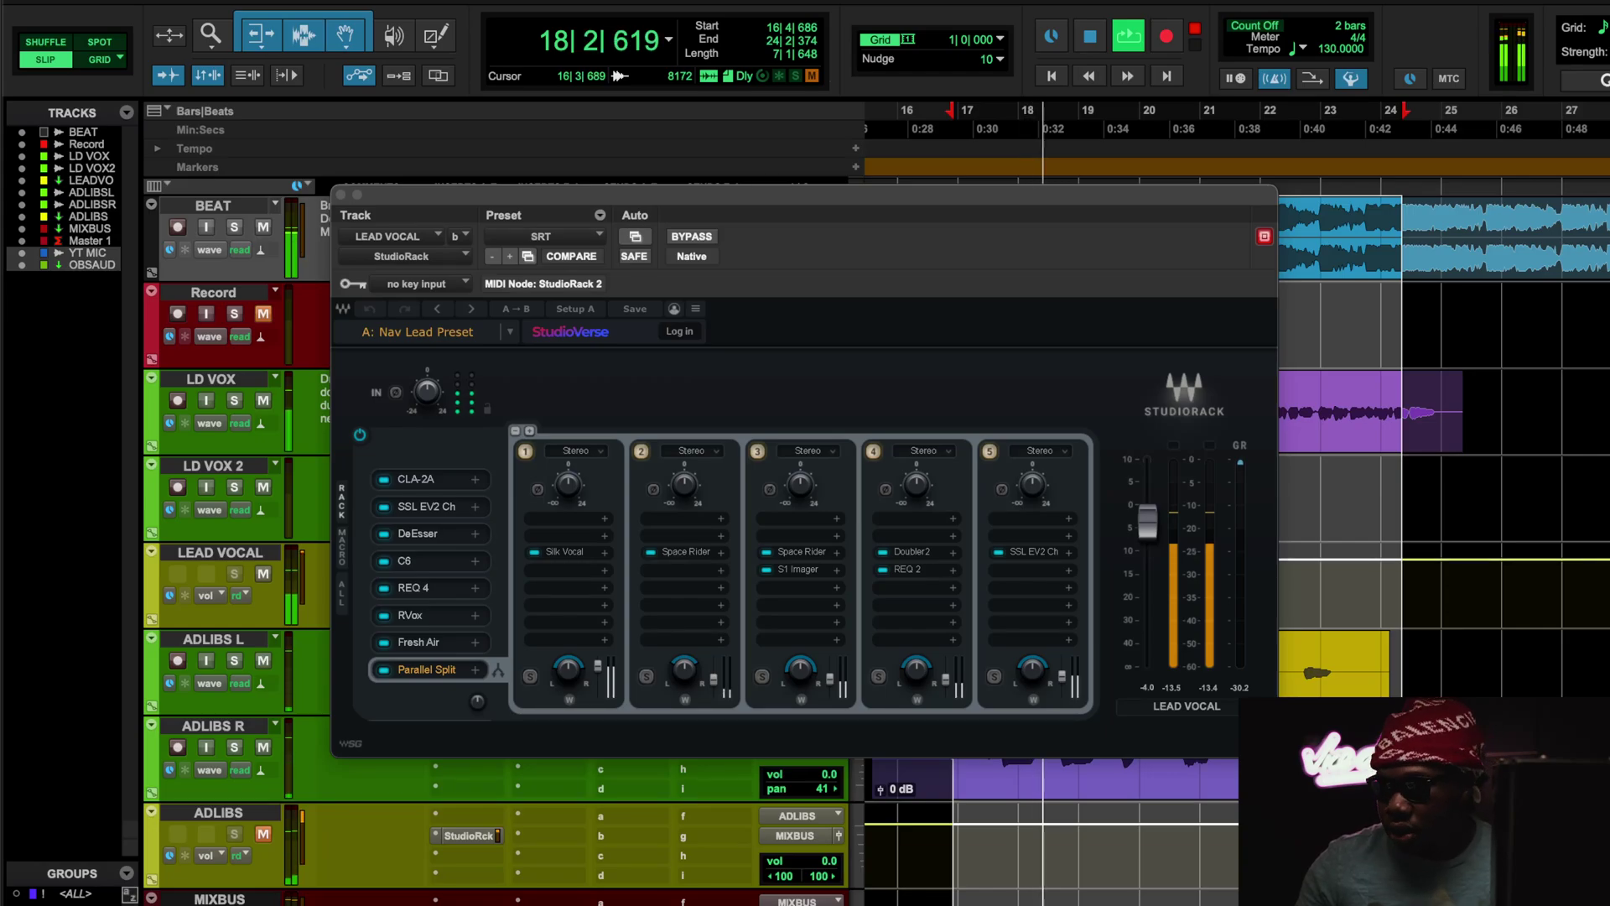
- Stop the loop playback and mute the BEAT track so only the vocals are heard
left_click_drag(860, 205, 901, 204)
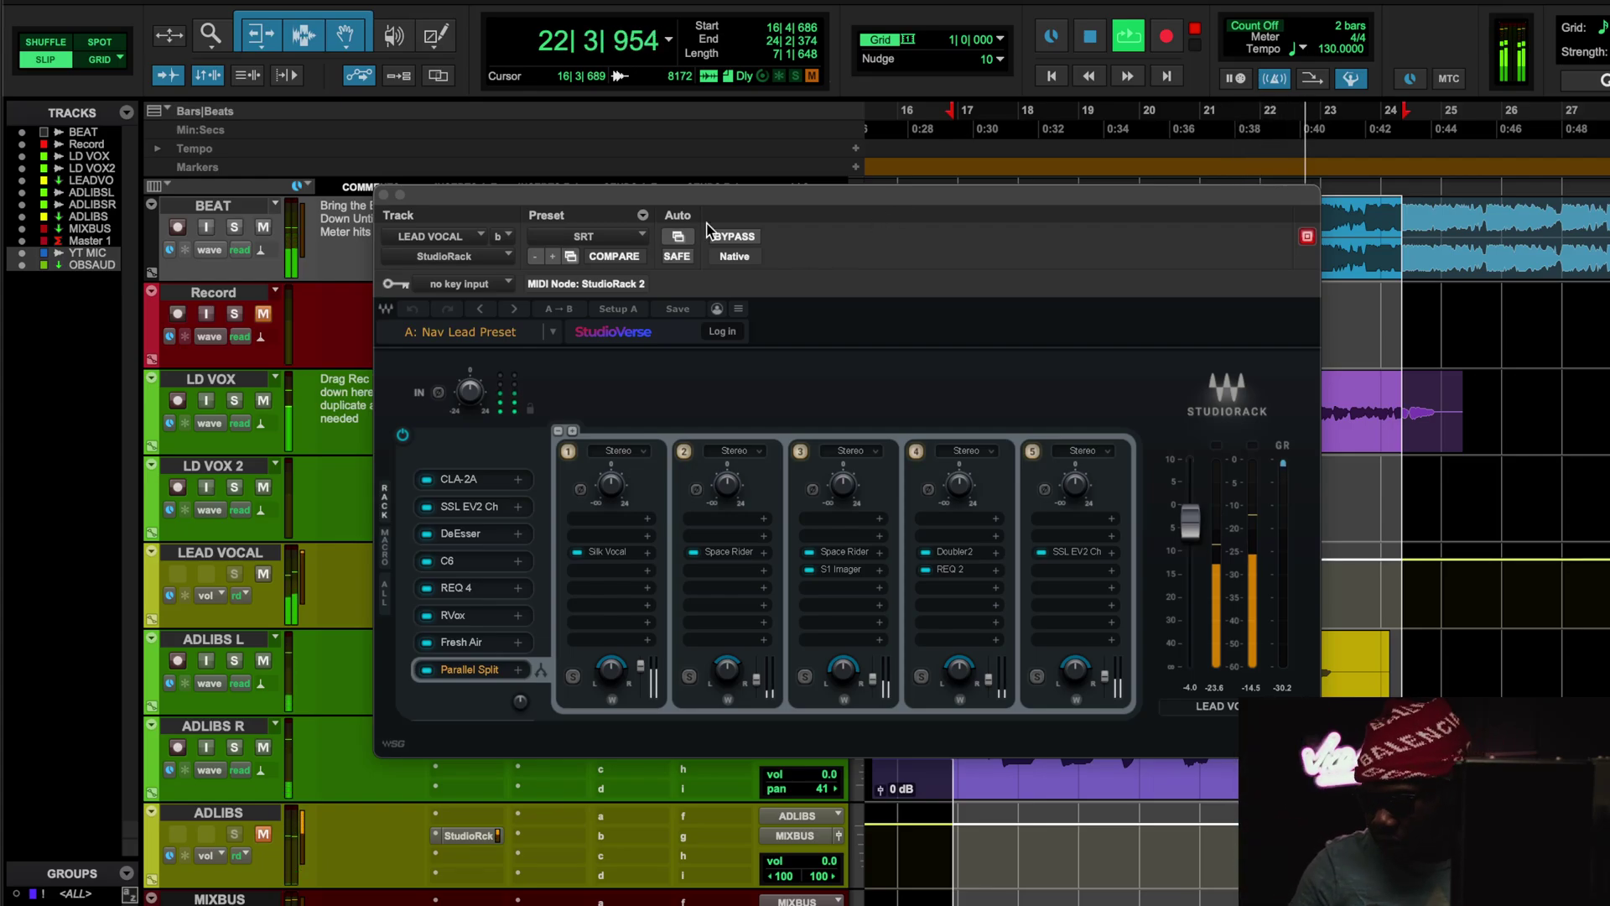
left_click(264, 227)
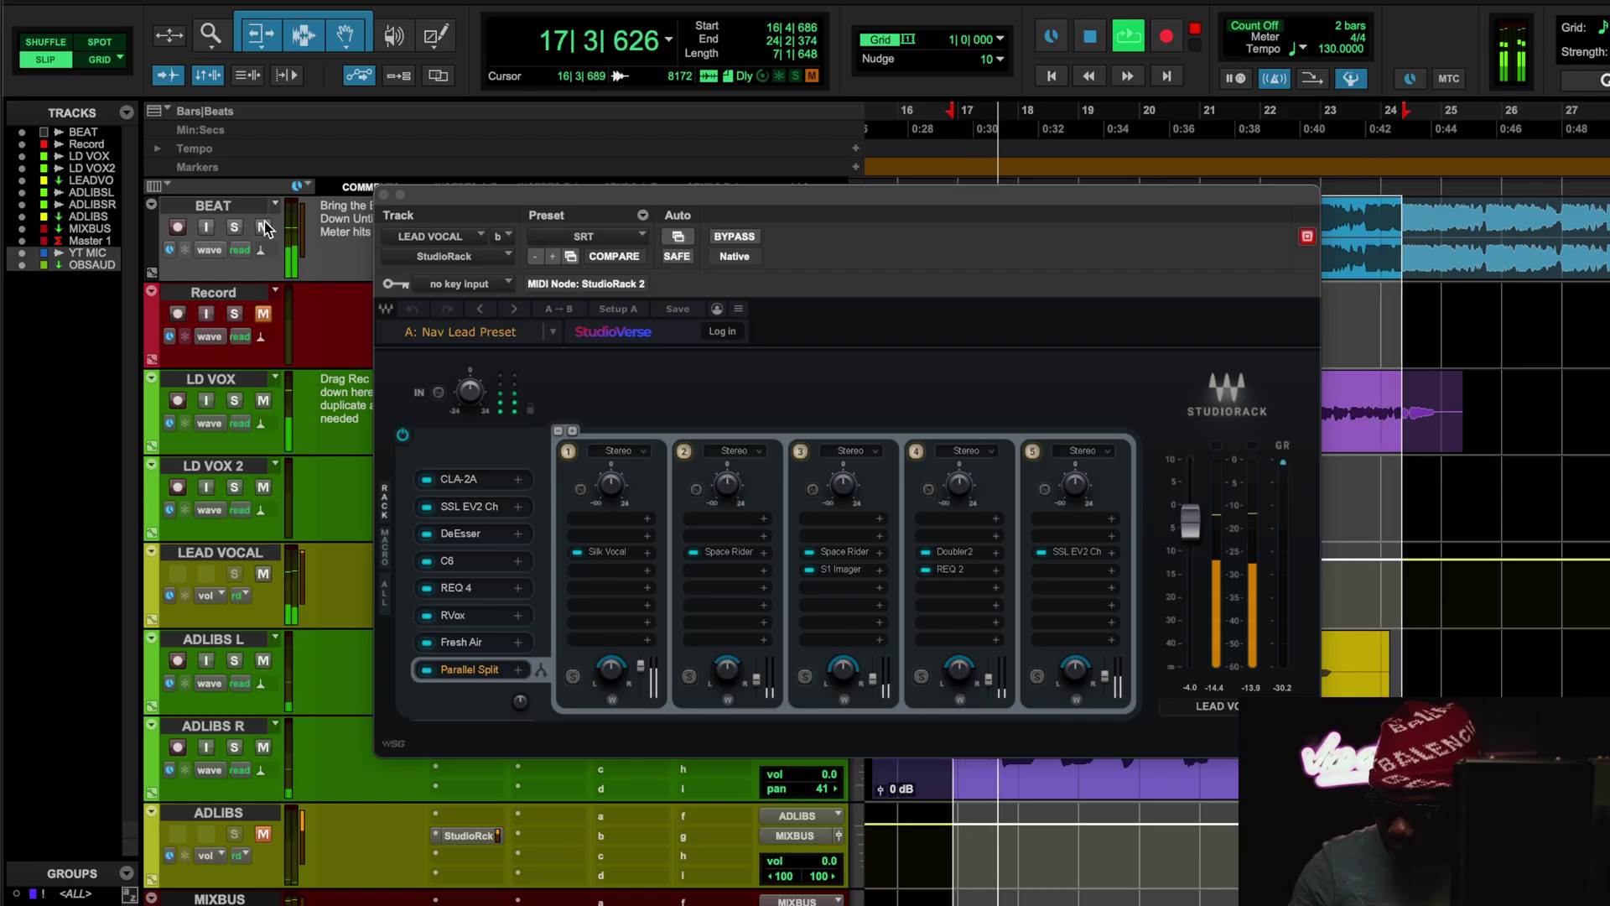
key("space")
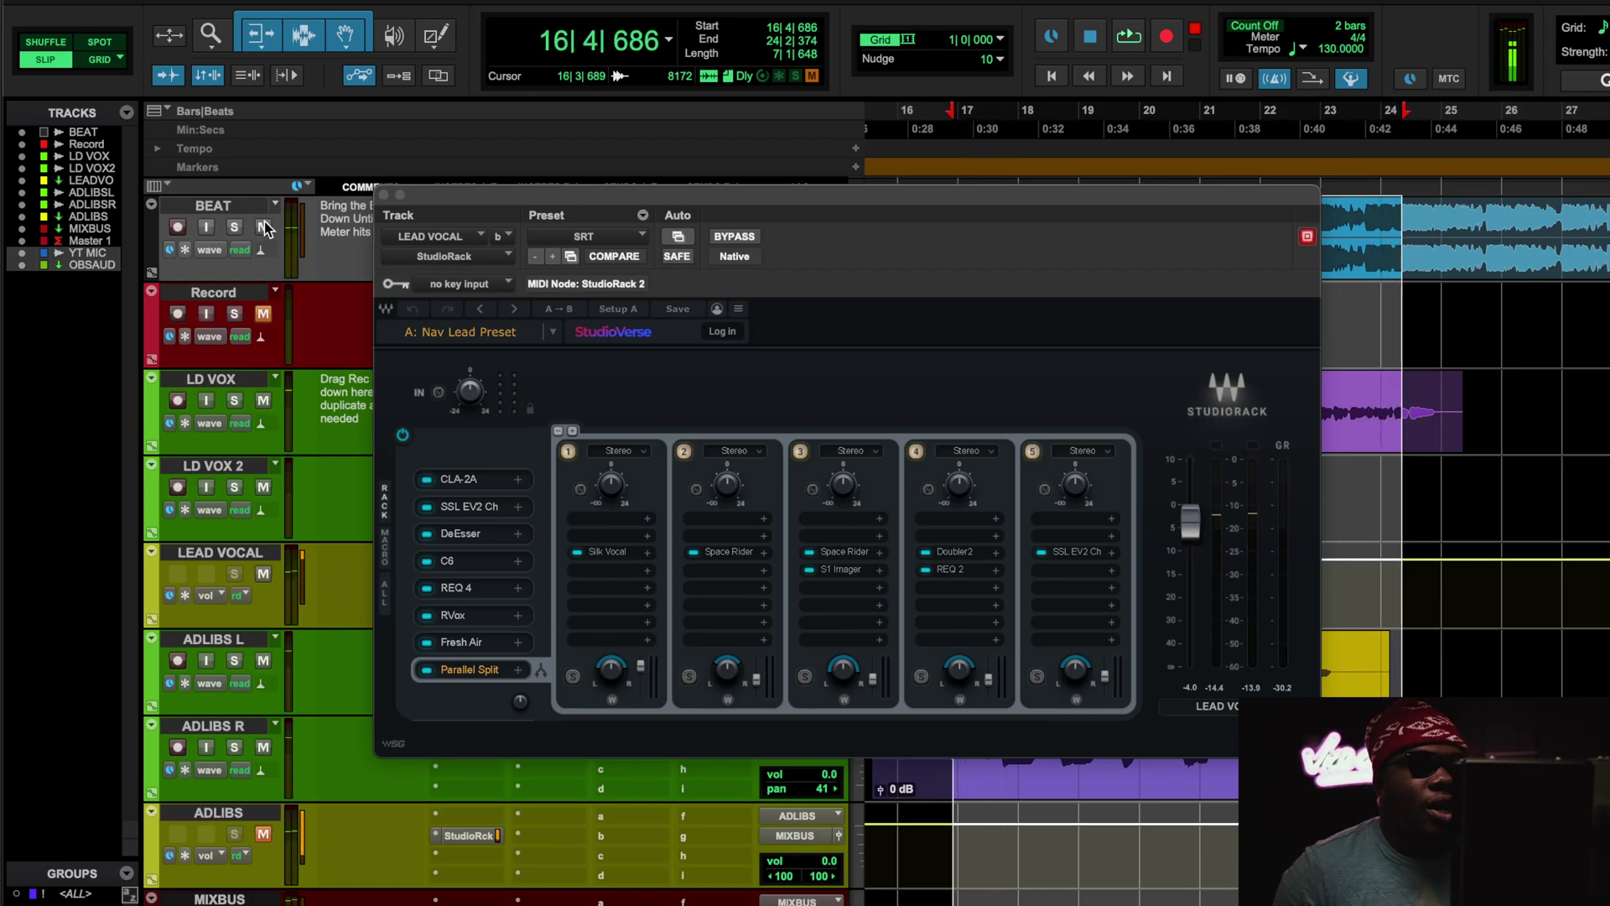
left_click(264, 227)
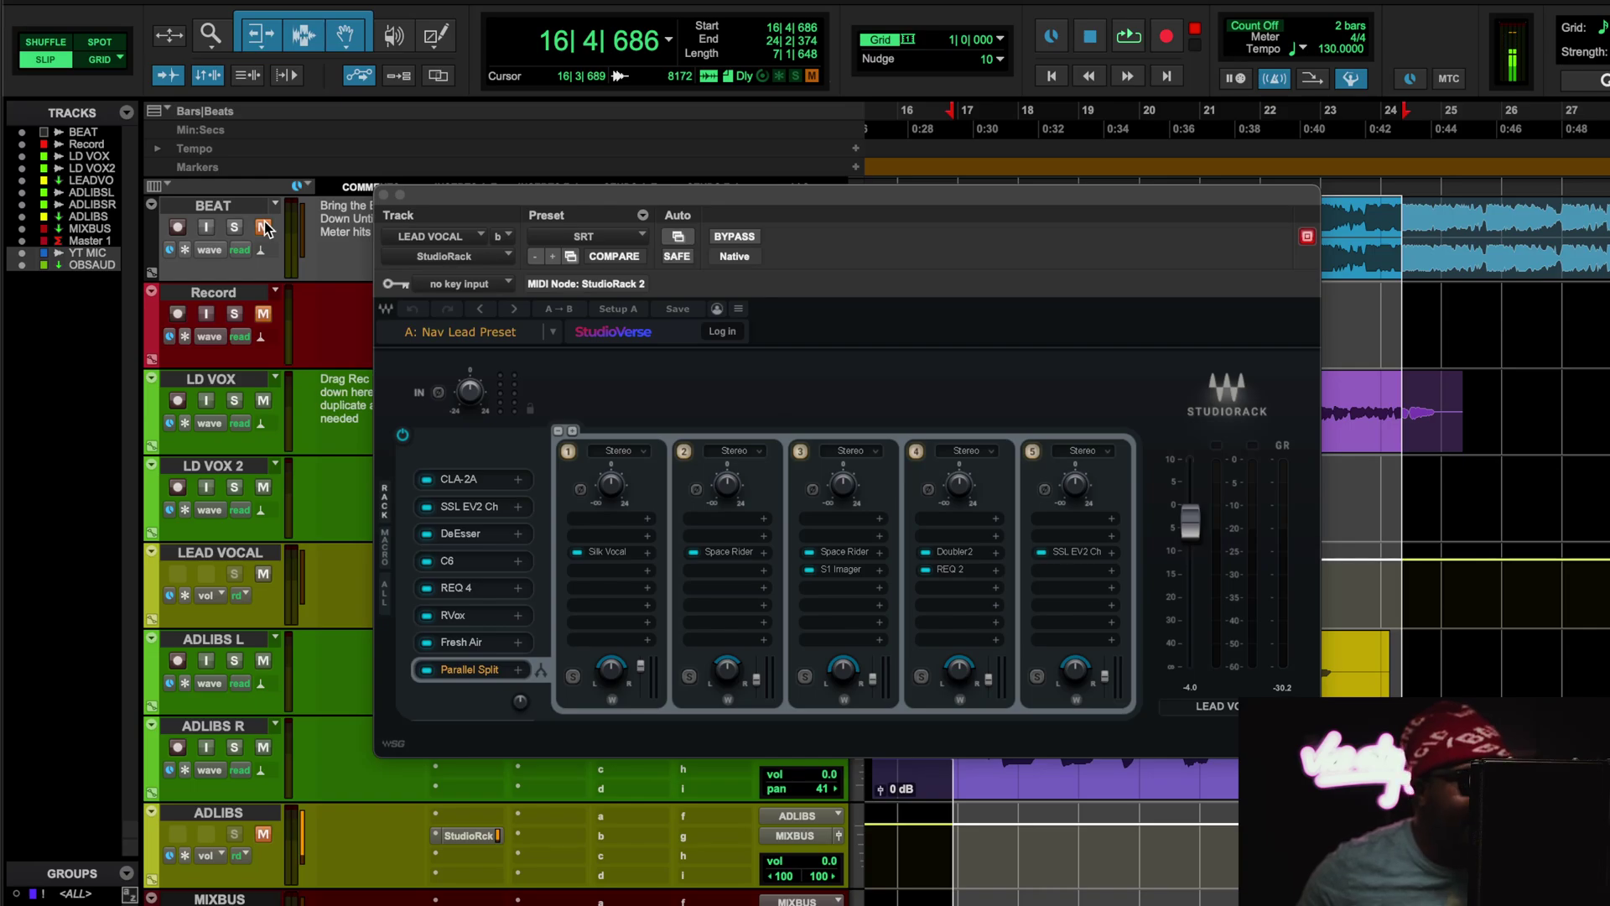
- Play the loop and compare the lead vocal with the StudioRack chain bypassed and active
key("space")
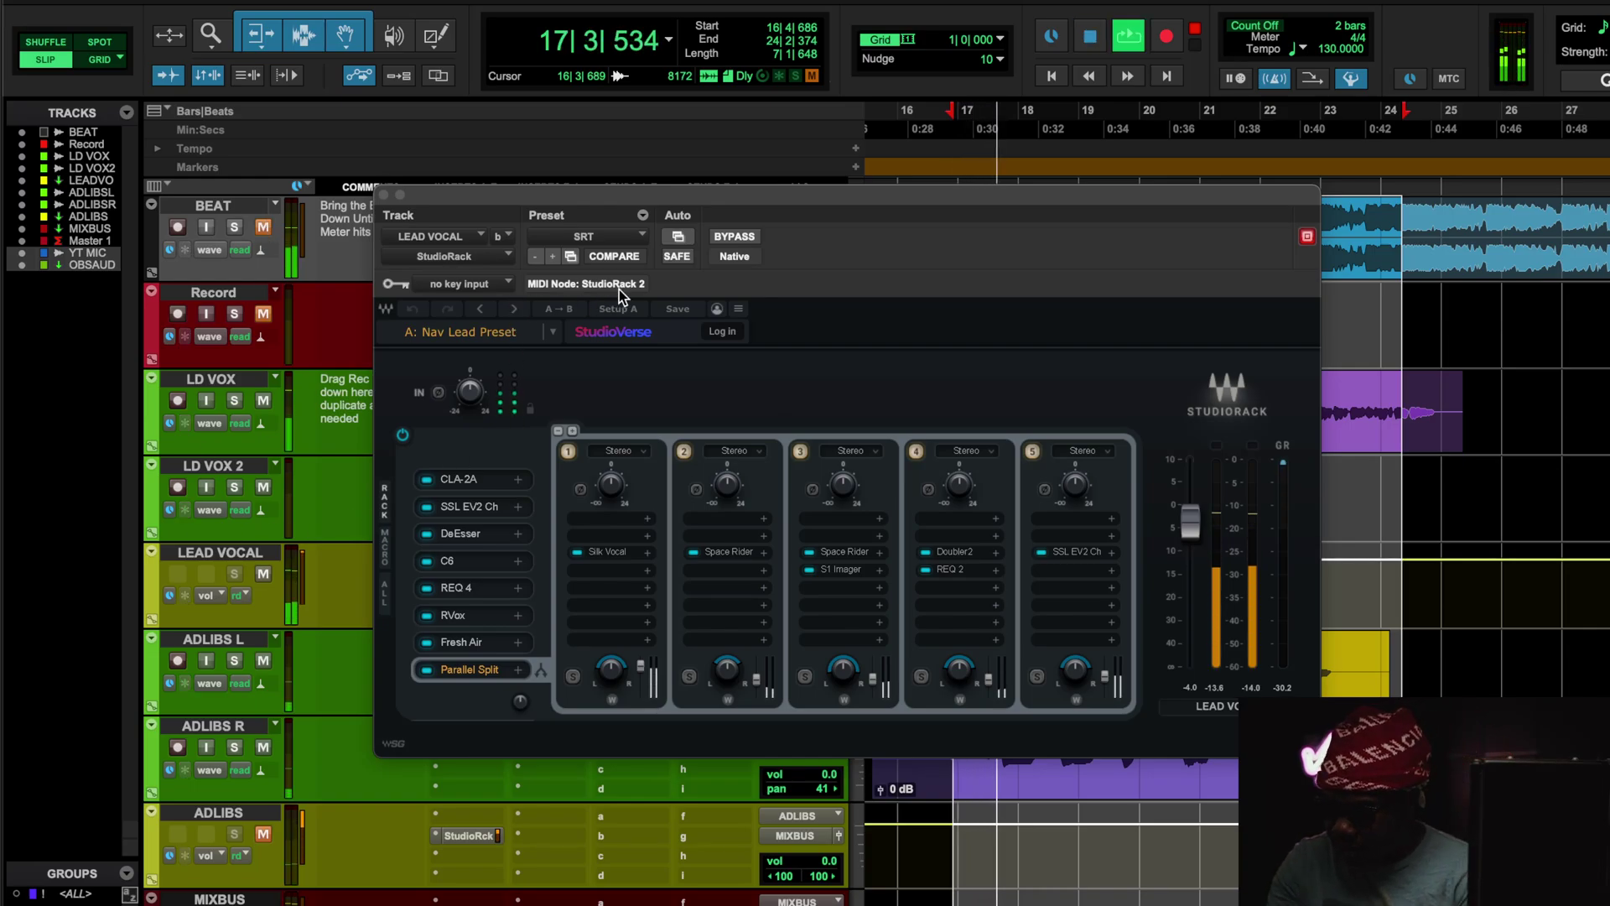
left_click(732, 237)
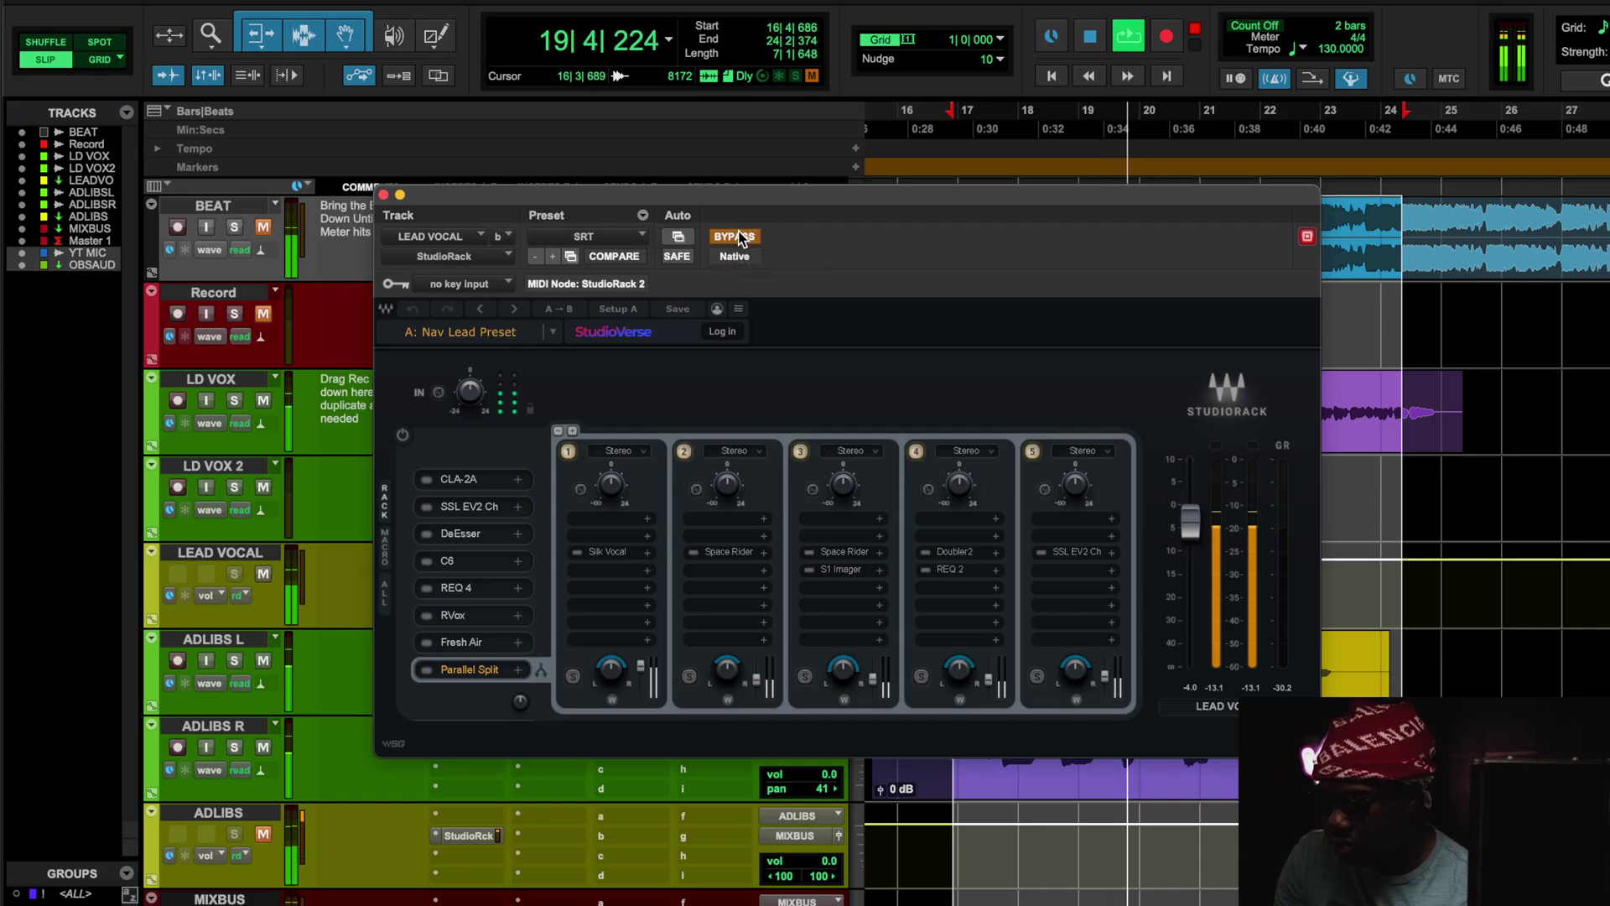
left_click(734, 238)
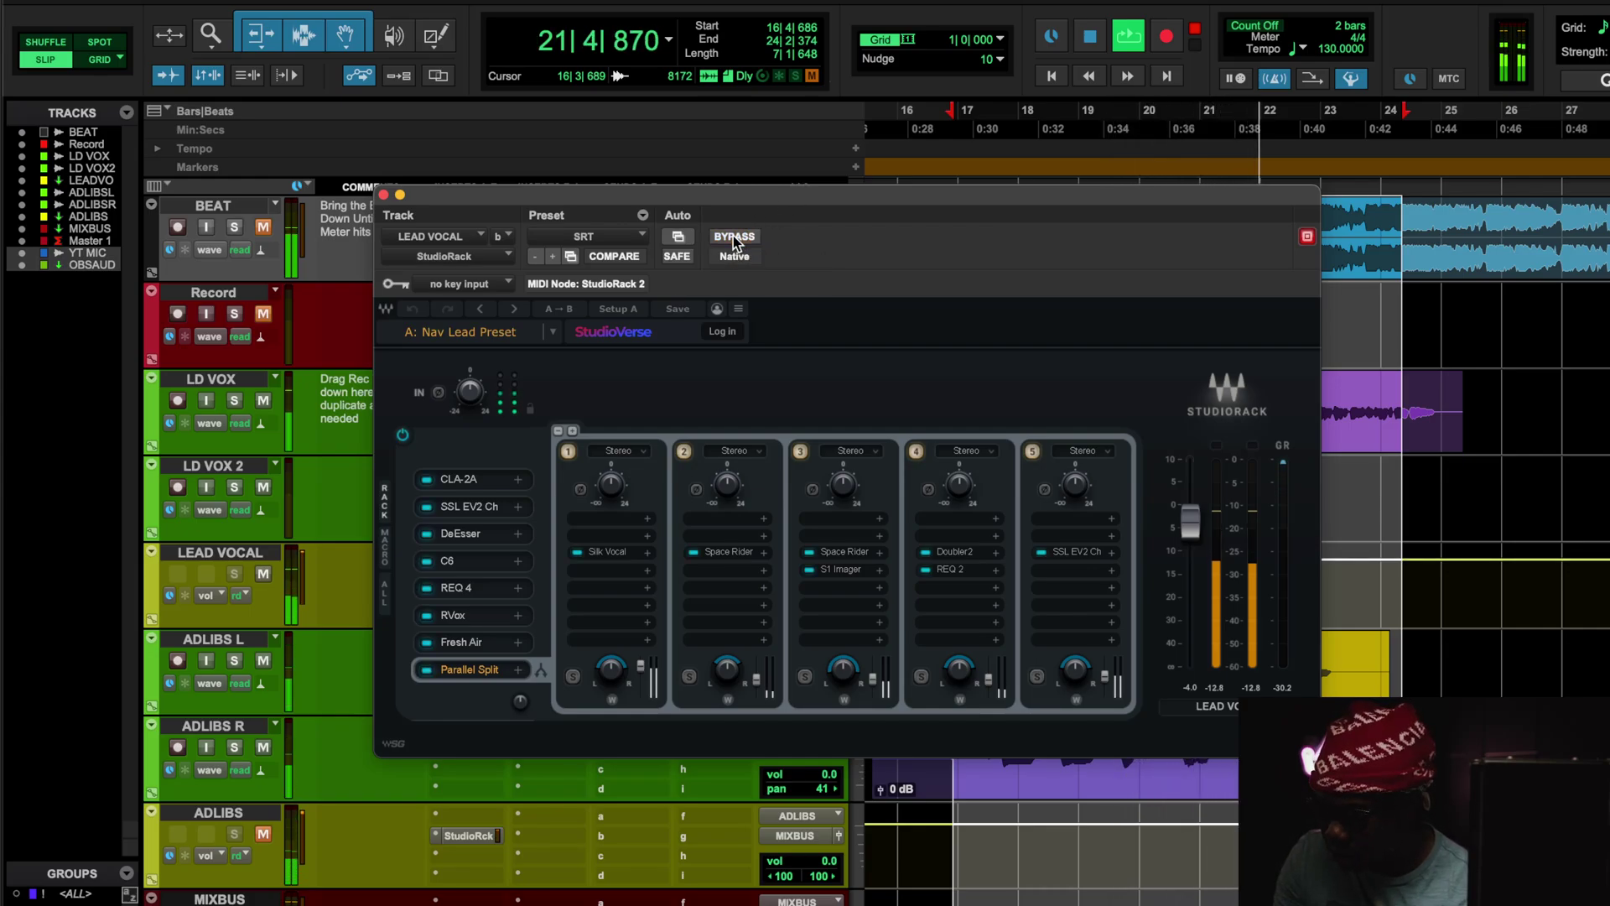
- Select the whole LD VOX clip as the playback range, moving the StudioRack window out of the way and back
left_click_drag(772, 239, 773, 499)
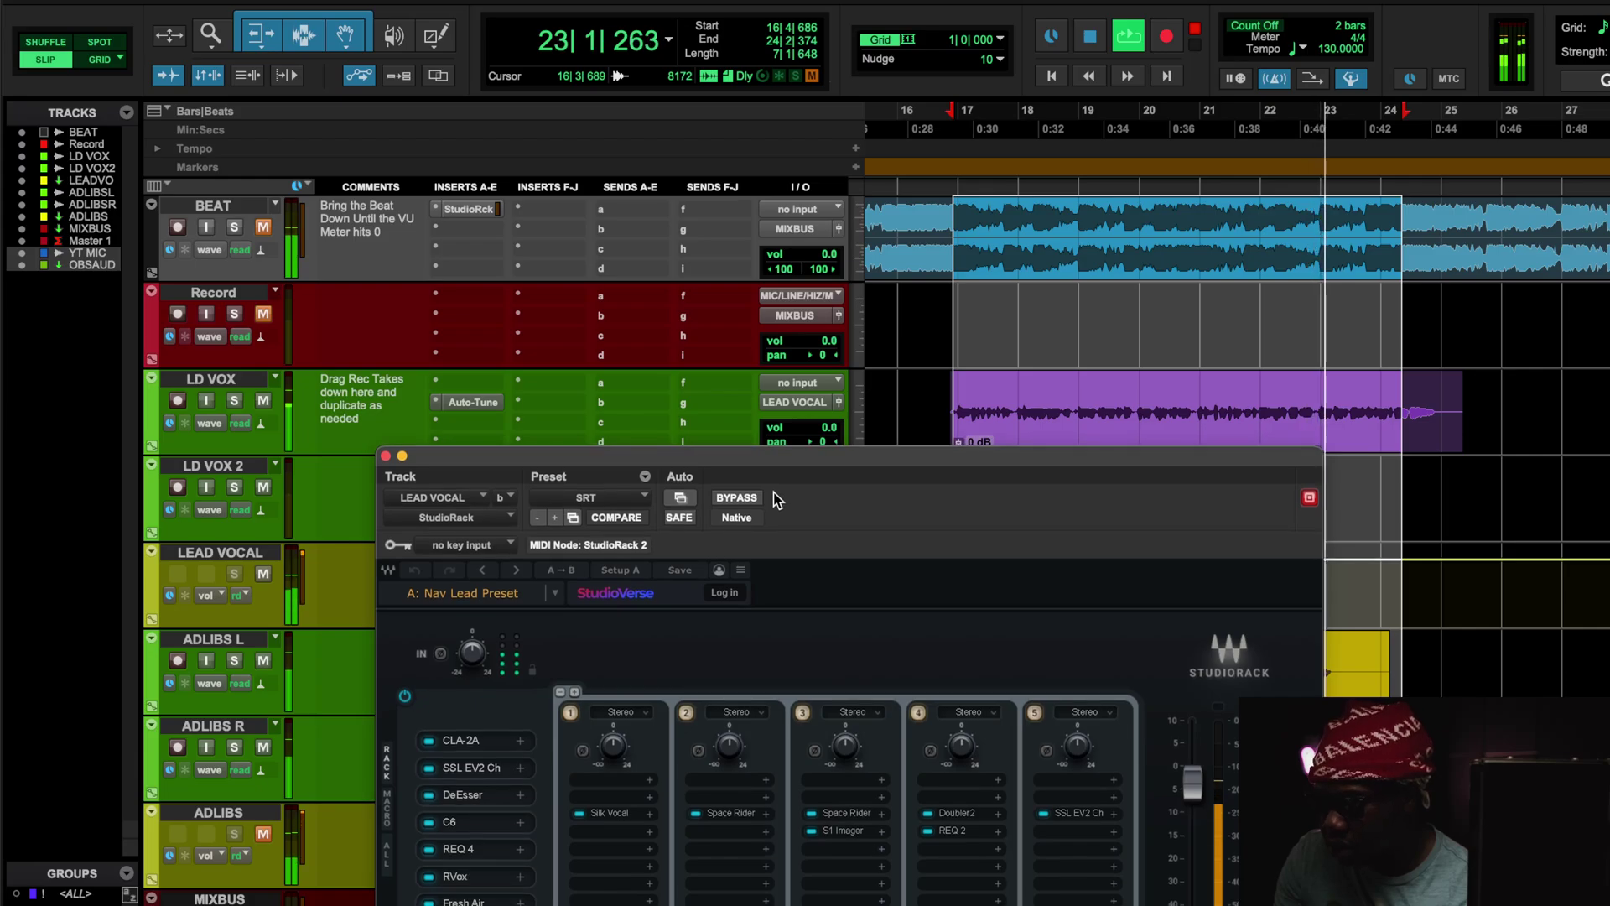
left_click_drag(864, 463, 863, 576)
left_click(923, 411)
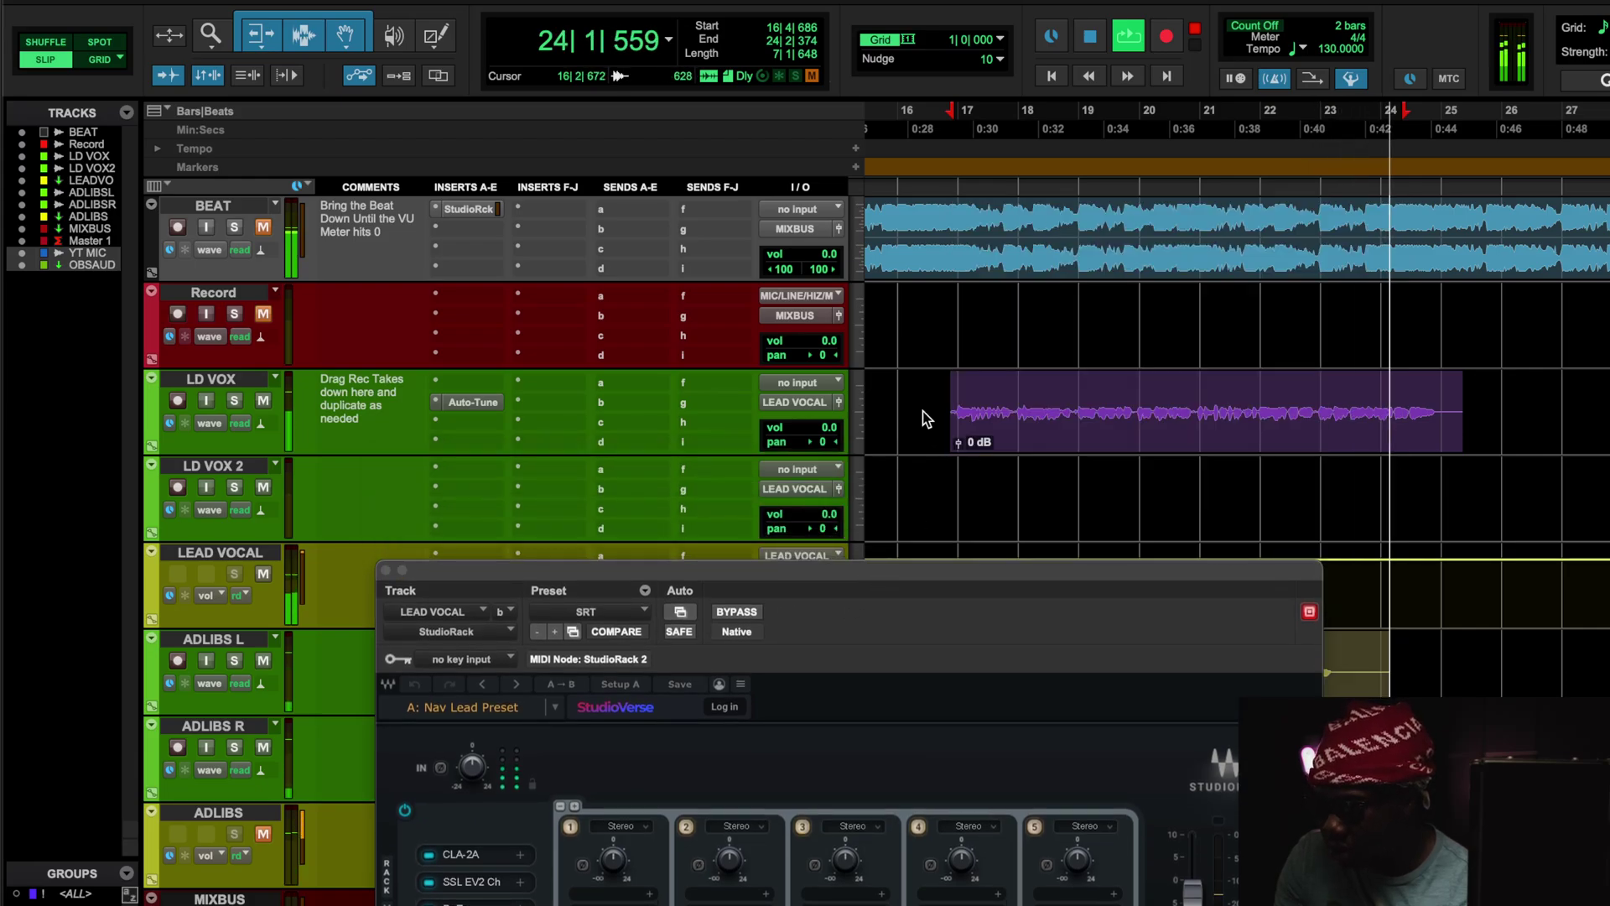
mouse_move(954, 428)
left_mouse_down()
mouse_move(905, 432)
mouse_move(951, 424)
left_mouse_up()
left_click_drag(932, 559, 938, 221)
- Listen to the lead vocal with StudioRack bypassed, stop playback and reactivate the rack
left_click(754, 277)
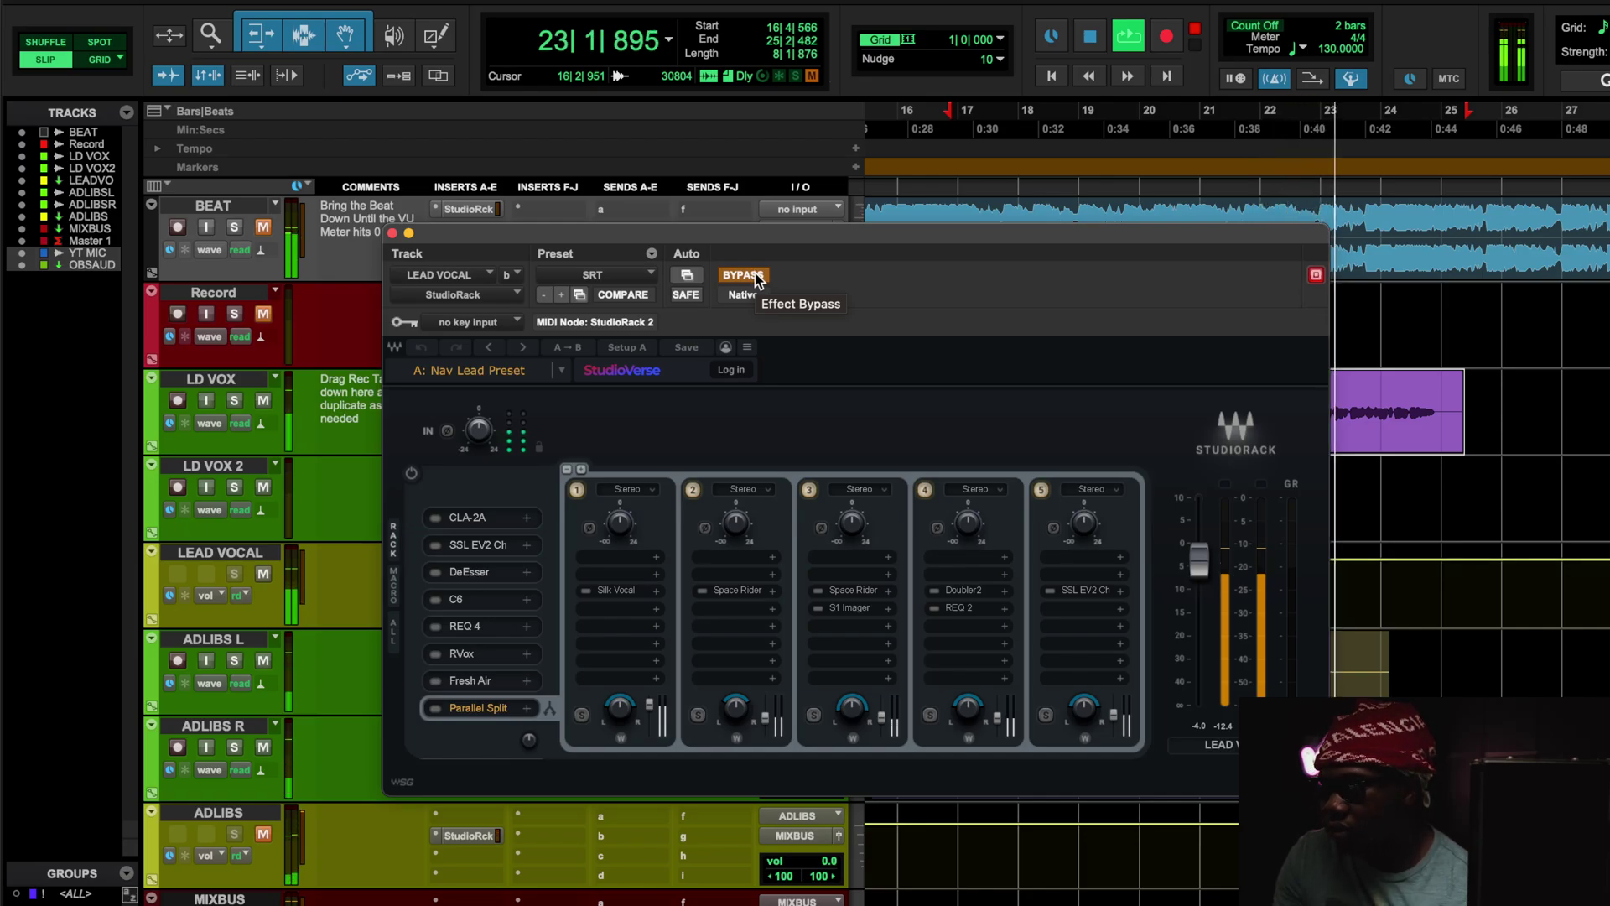
key("space")
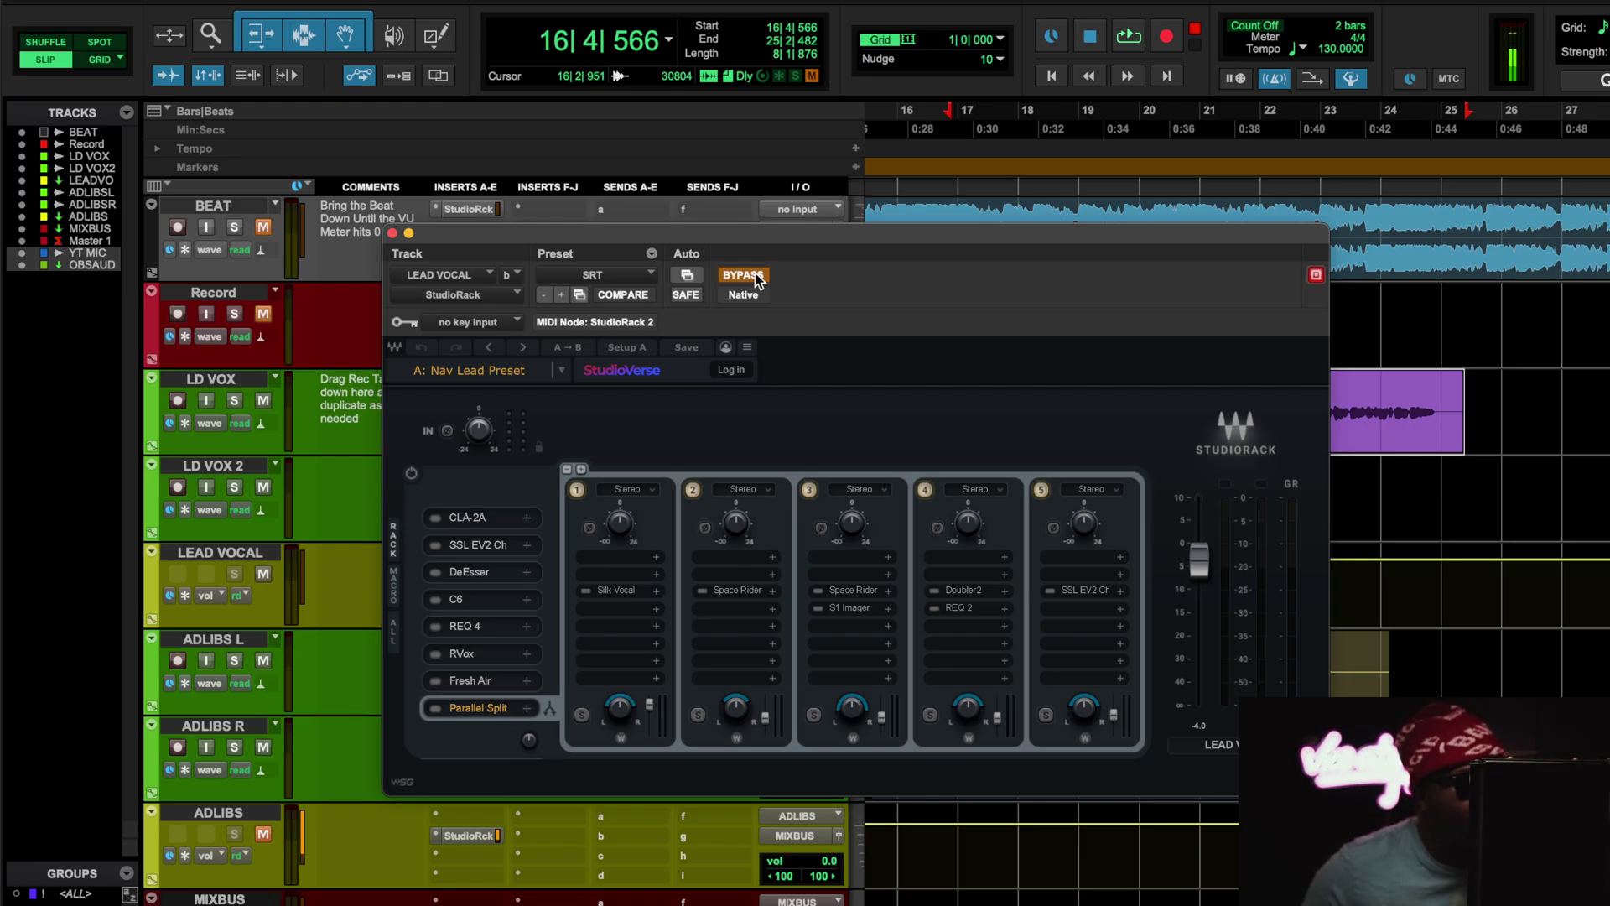
left_click(743, 275)
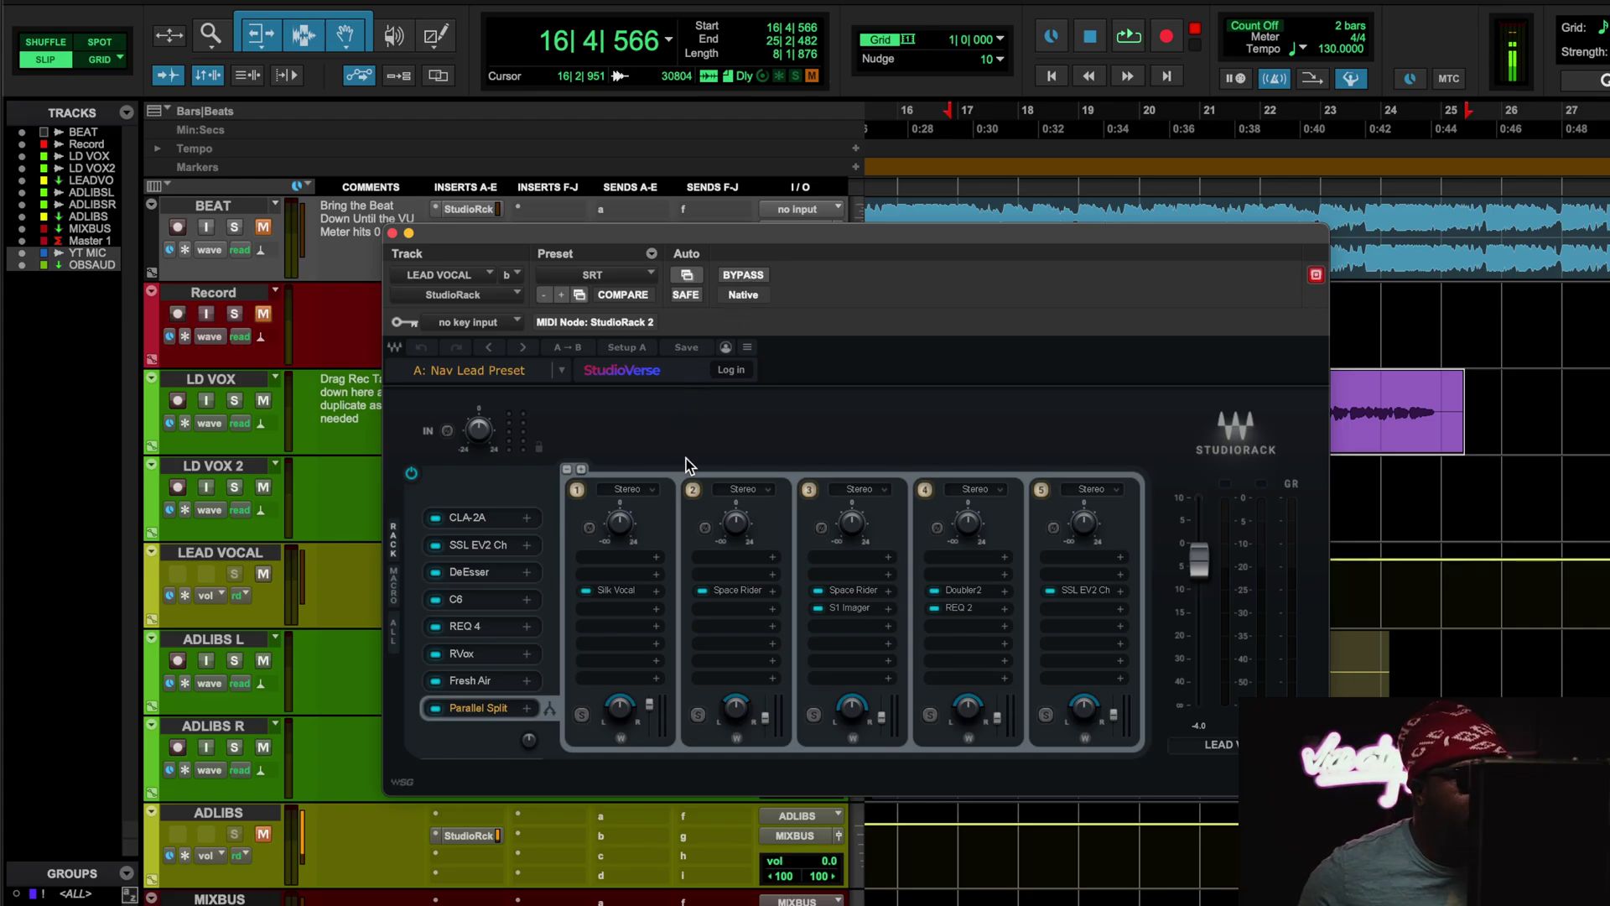
- Open the CLA-2A compressor in the lead vocal rack and start playback
left_click(473, 522)
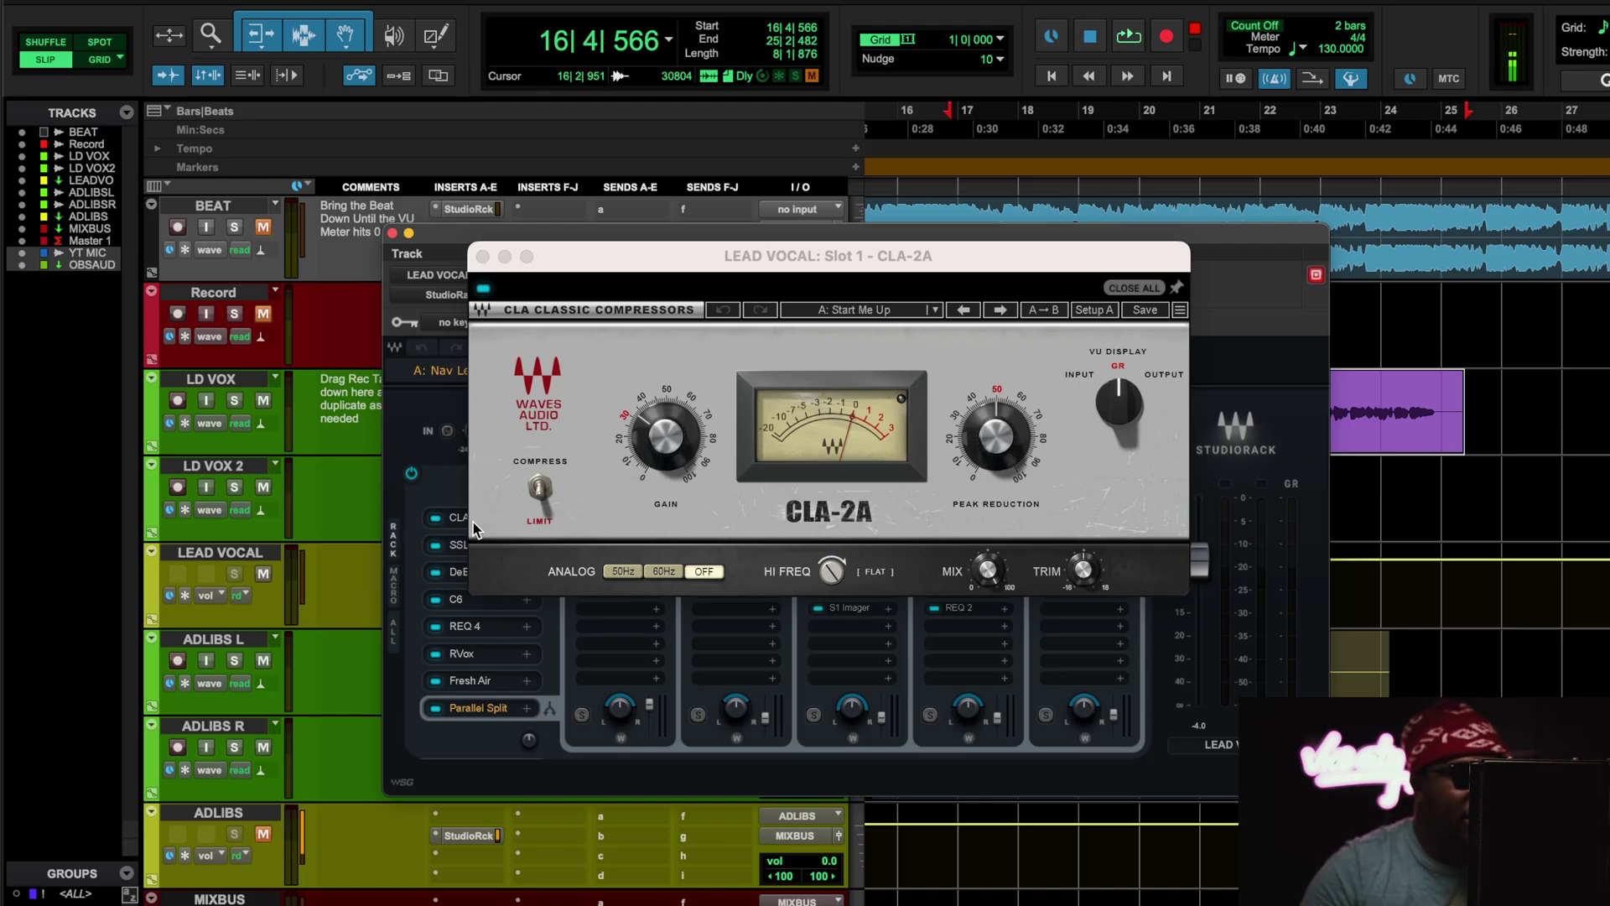
key("space")
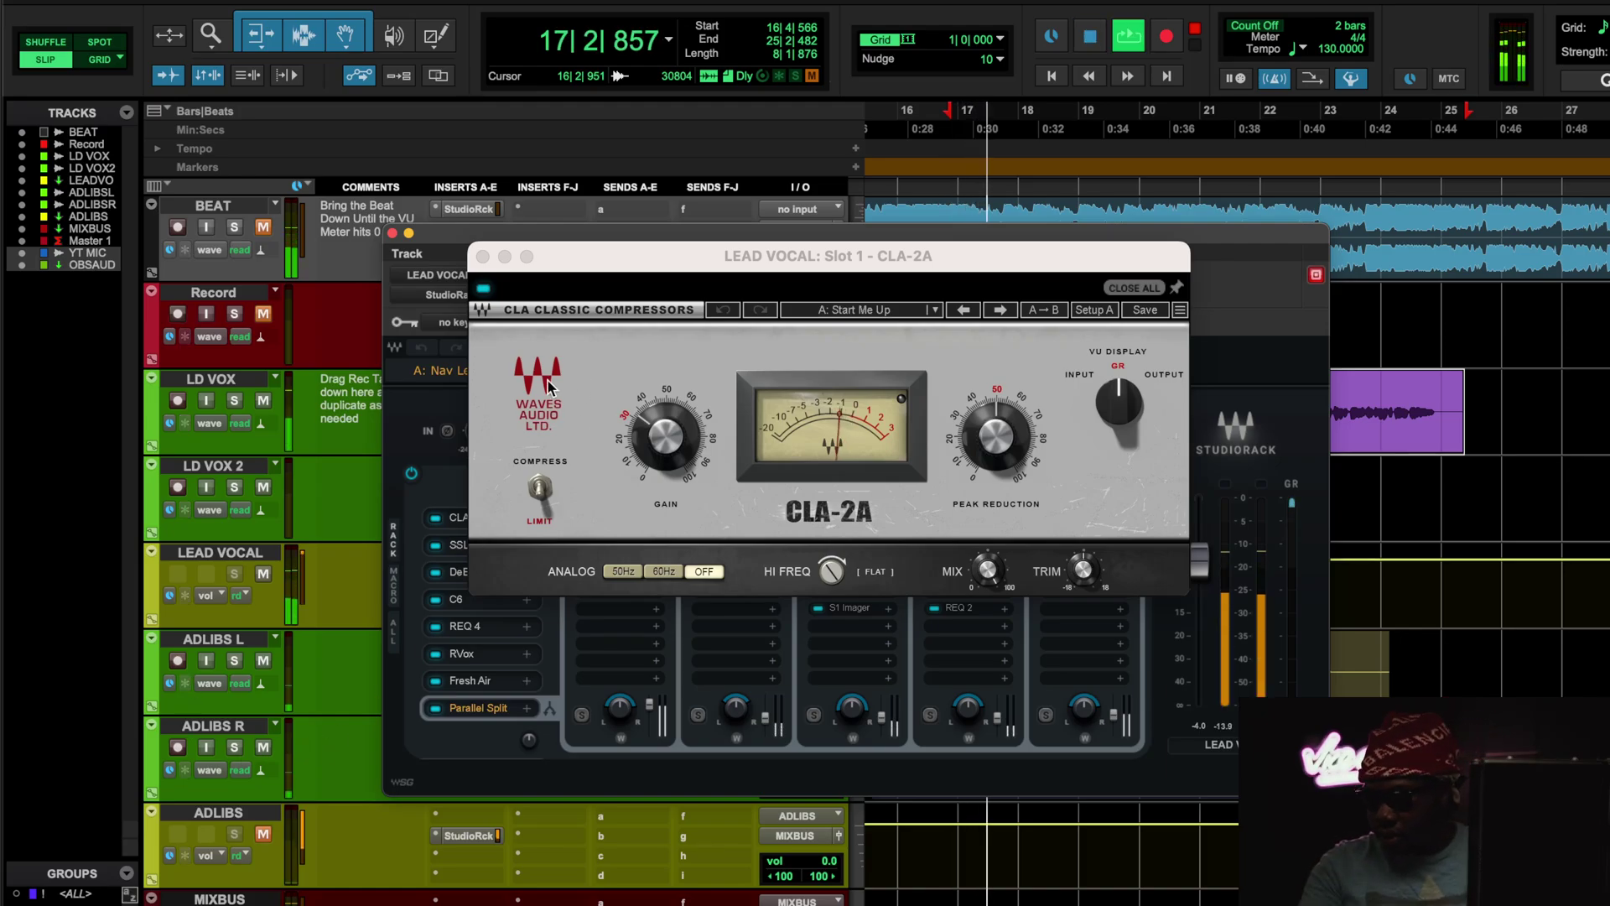
- Unmute the ADLIBS track and lower its volume to -5.9
left_click(263, 834)
left_click(830, 864)
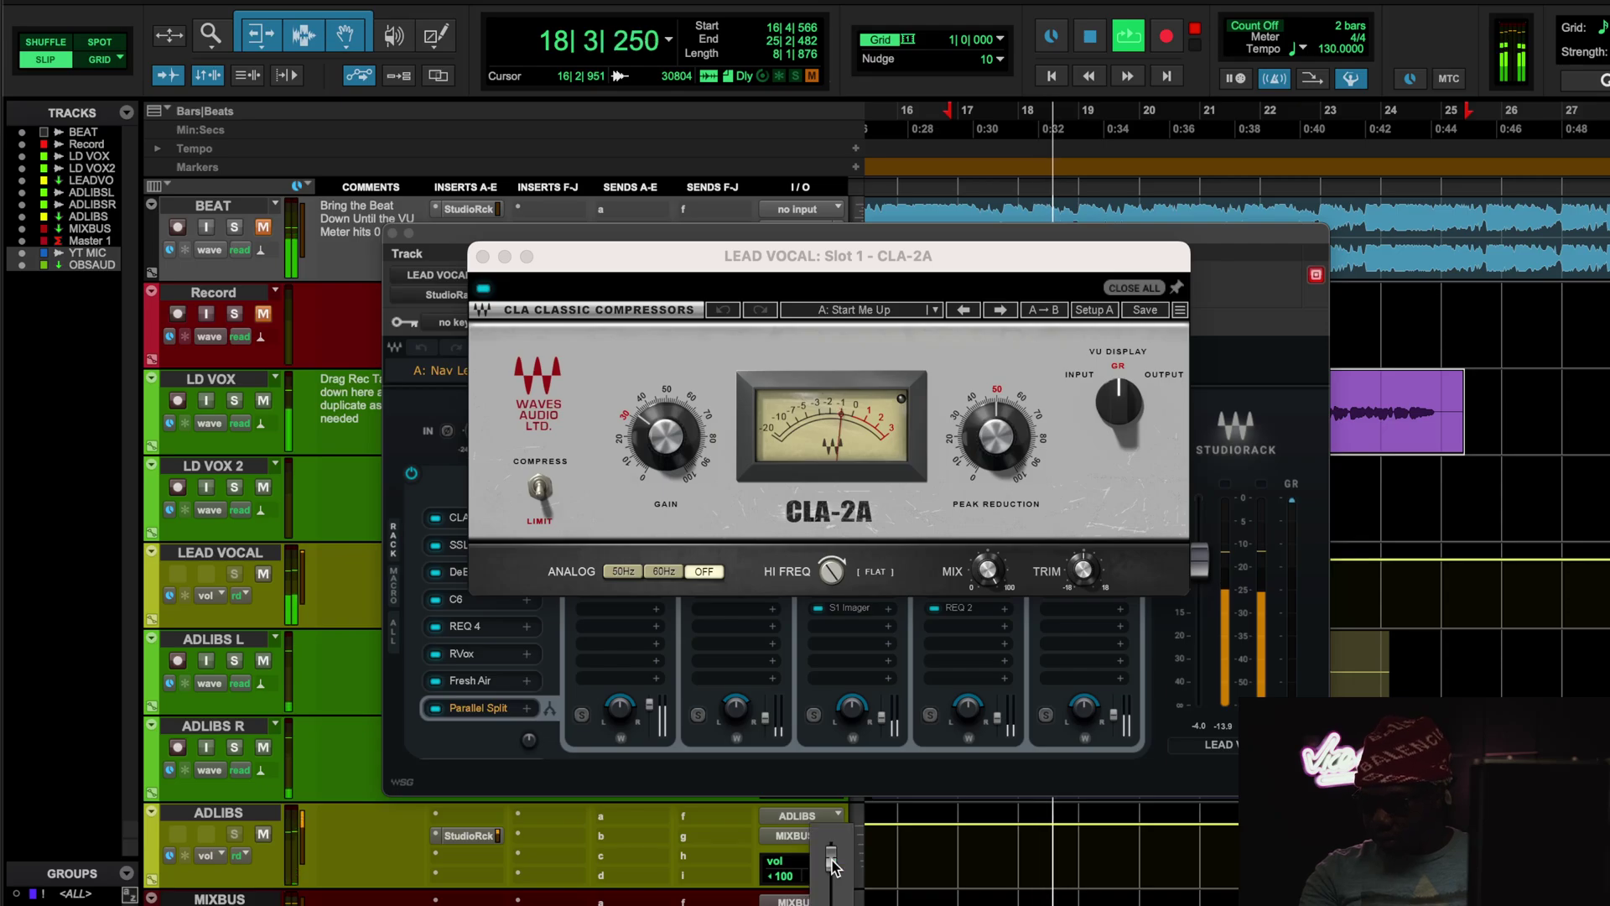
left_click_drag(831, 862, 831, 869)
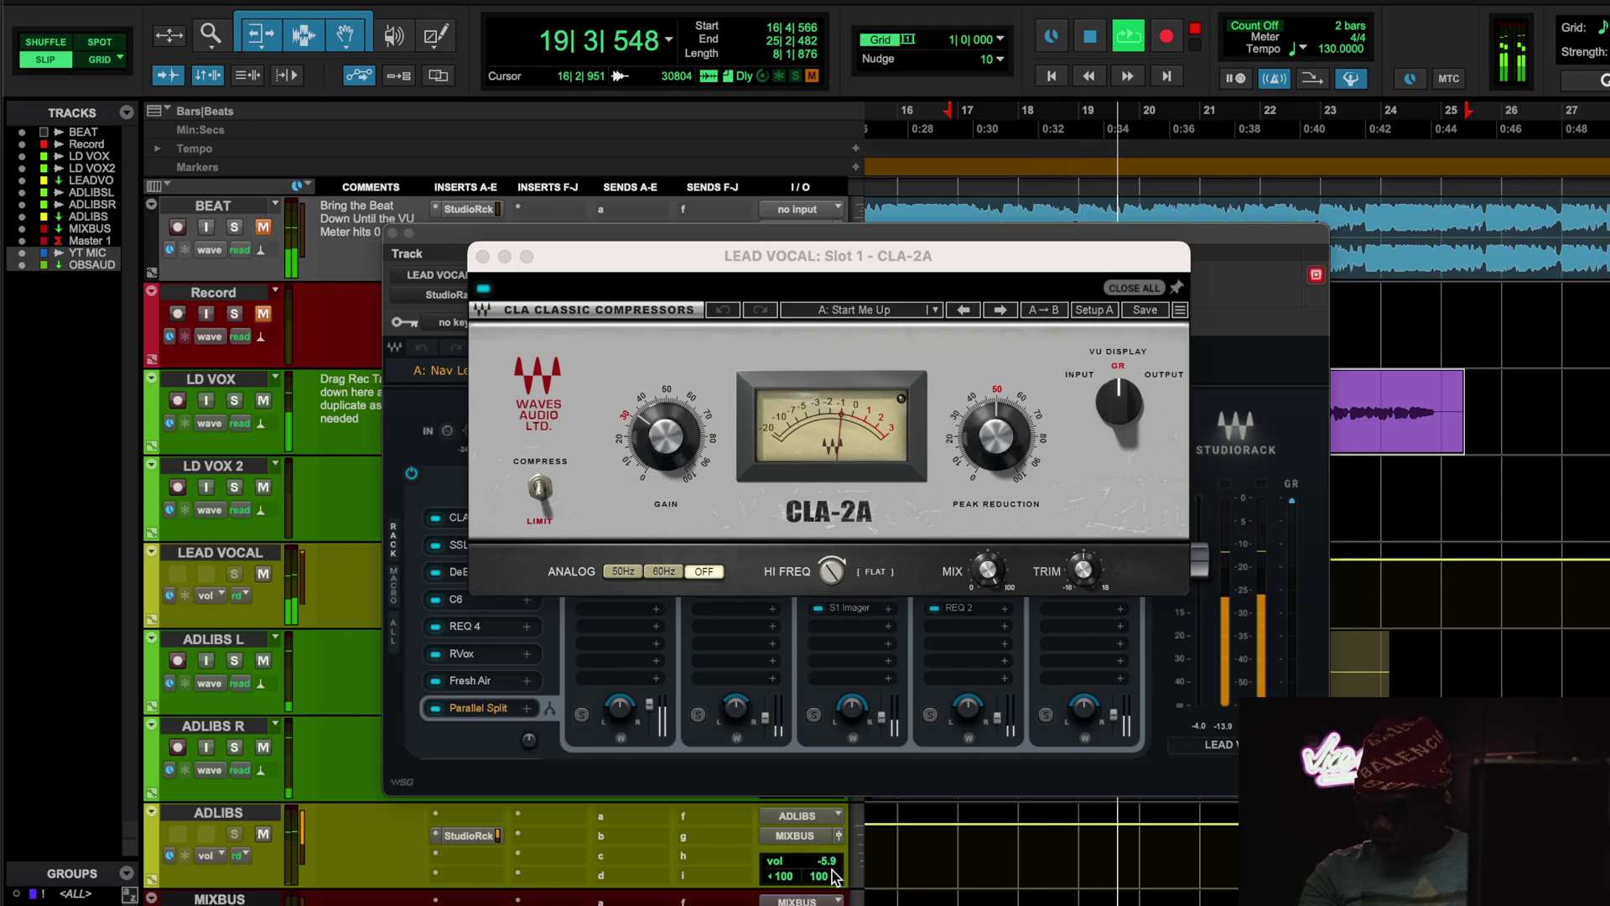
- Compare the lead vocal with the CLA-2A bypassed and active, restarting the loop as needed, and stop playback with it active
left_click(483, 289)
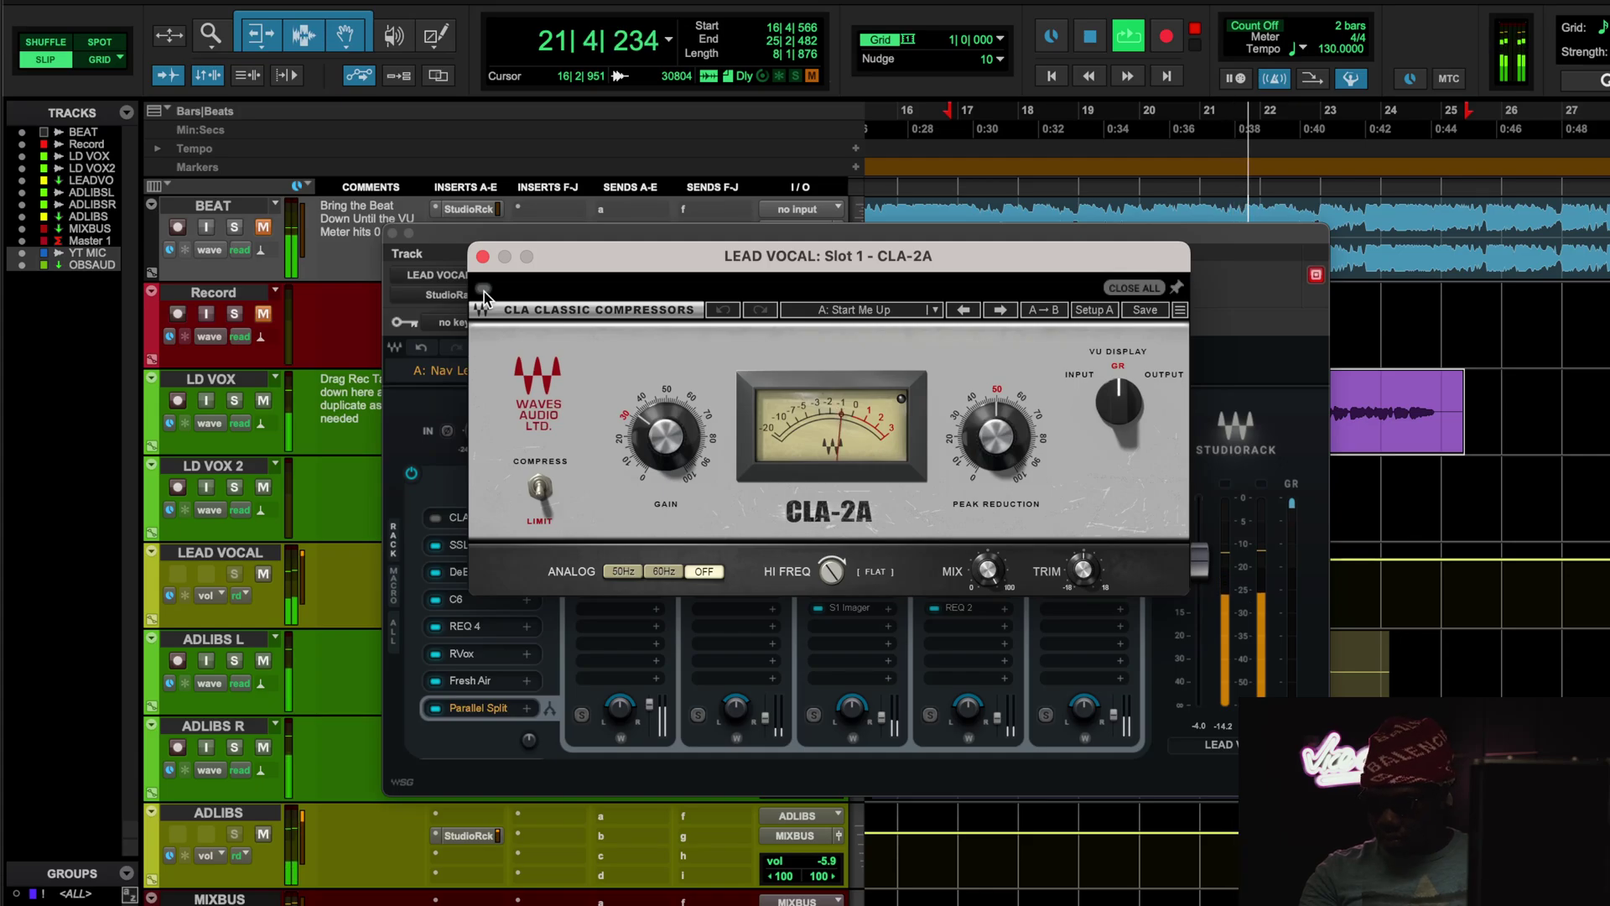
key("space")
key("space")
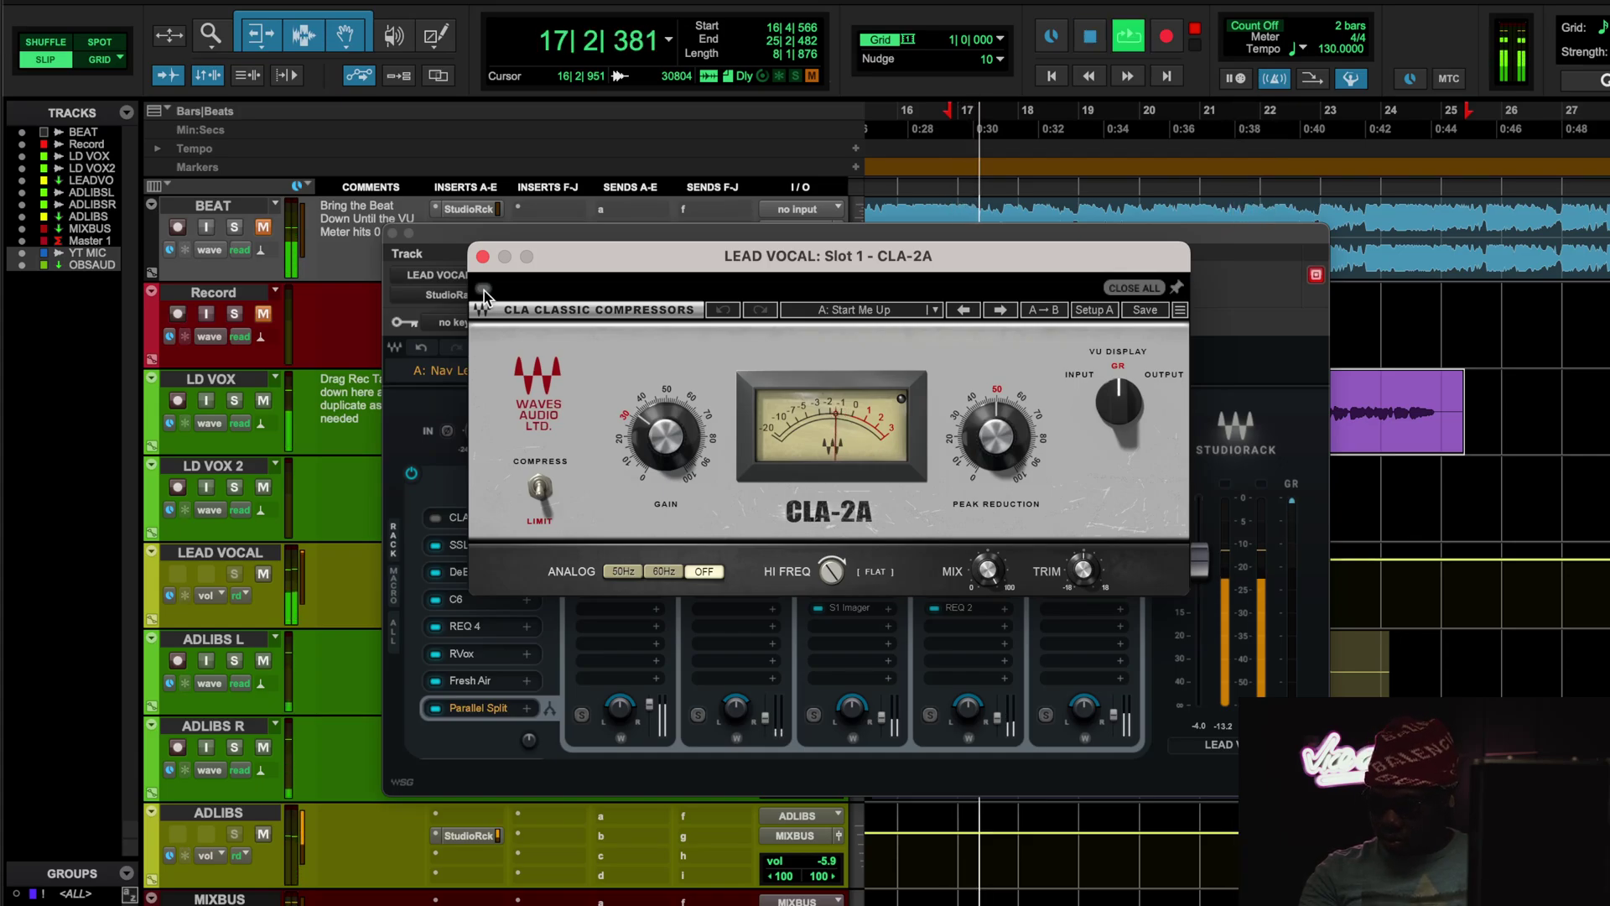
left_click(484, 290)
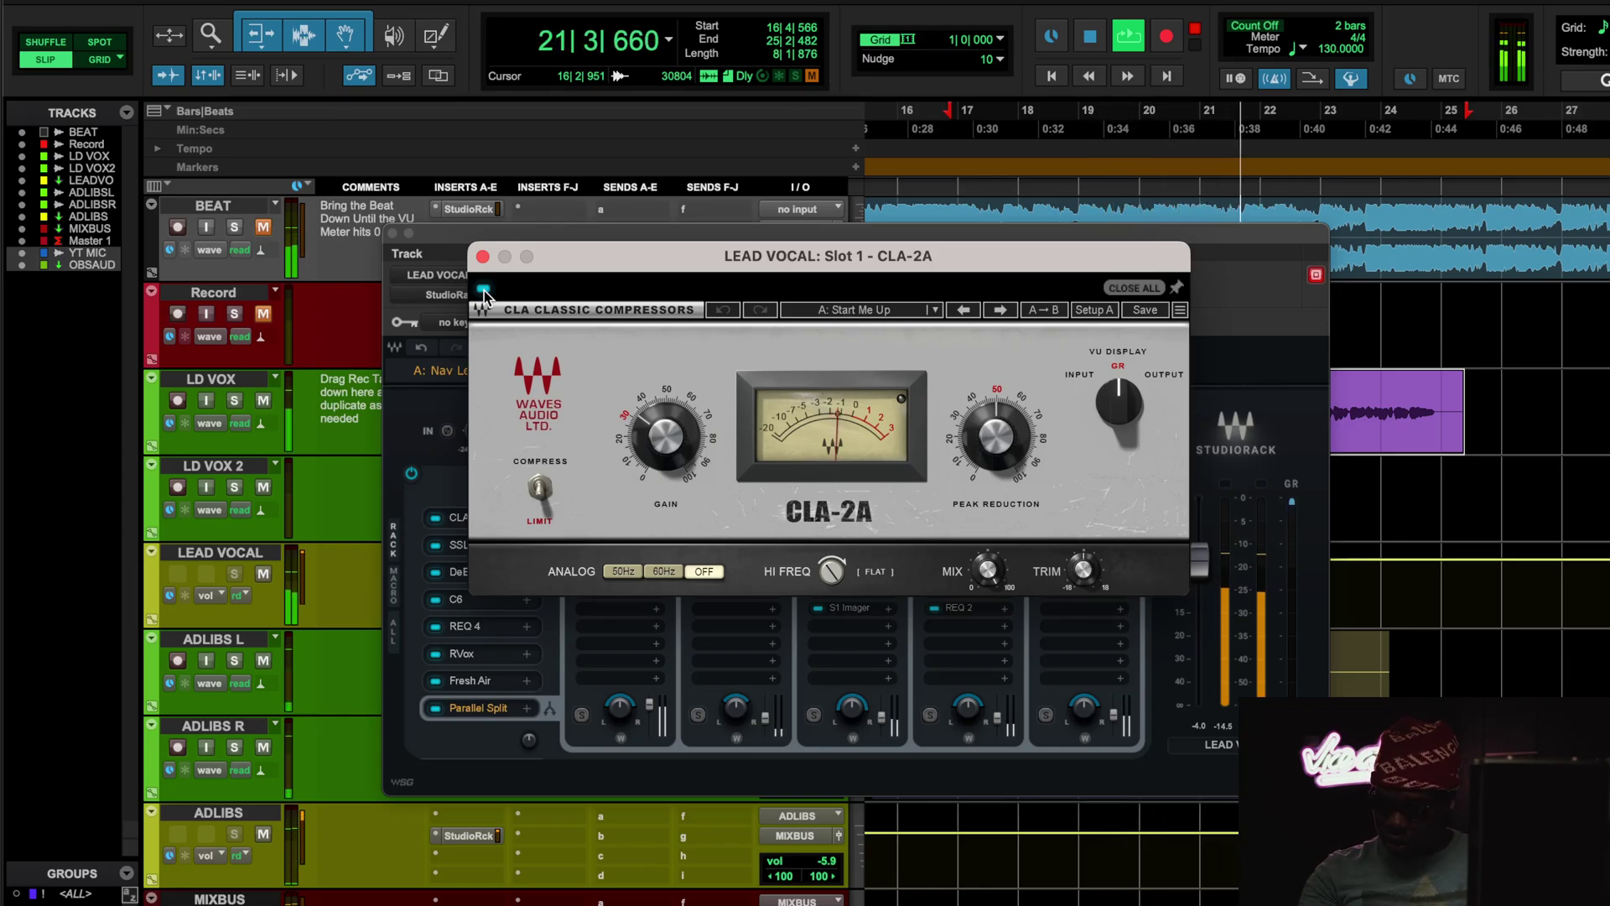
left_click(483, 290)
key("space")
key("space")
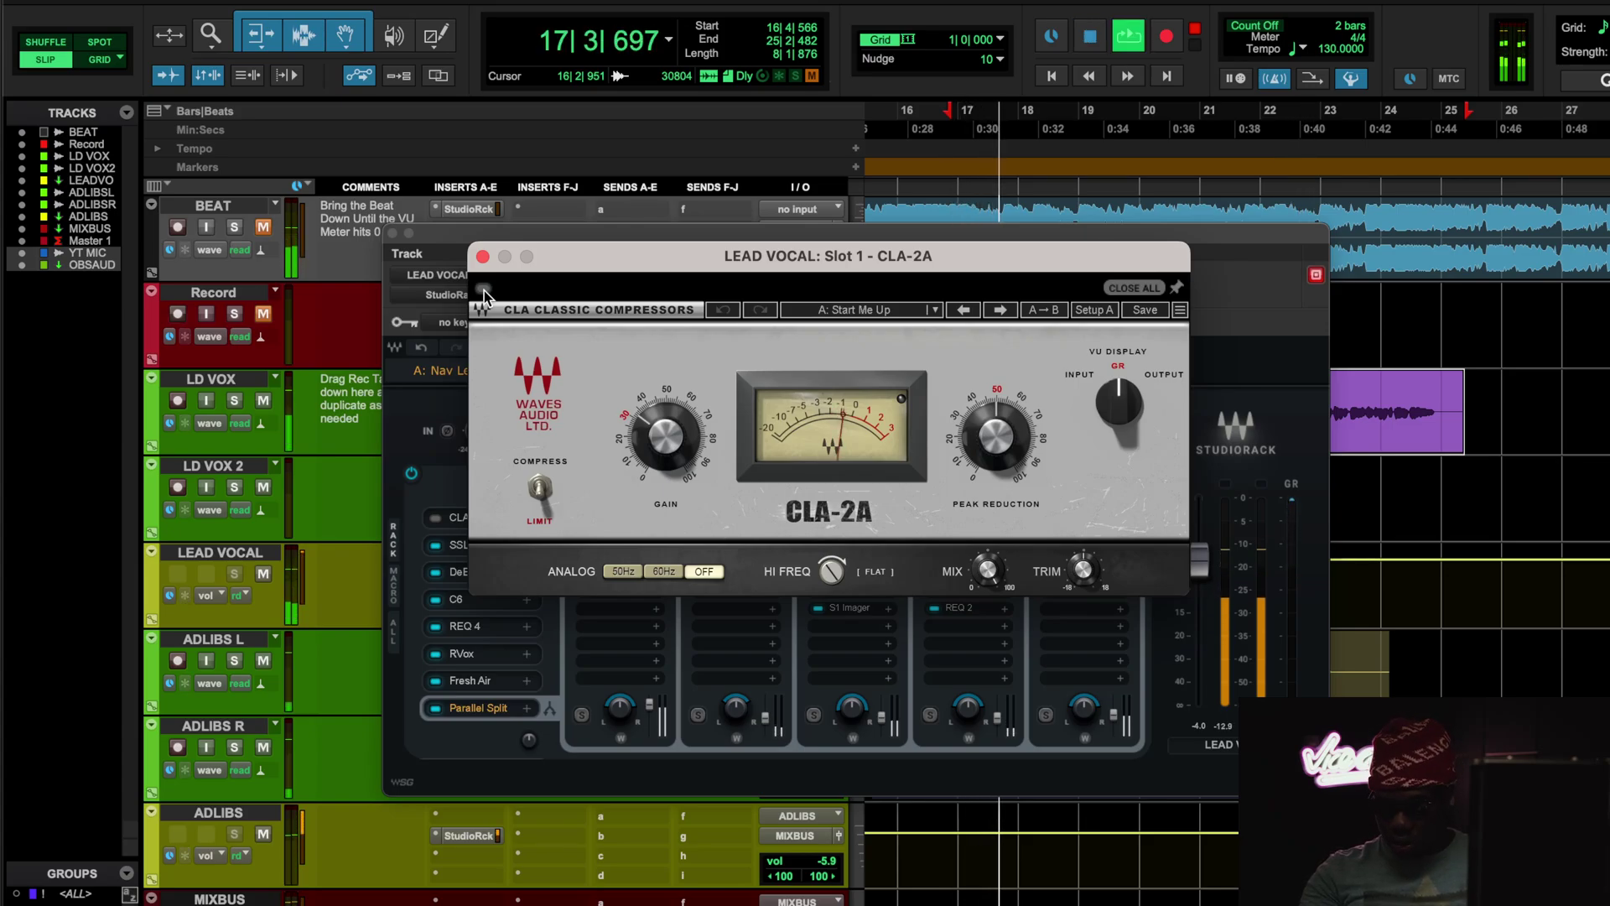
left_click(484, 290)
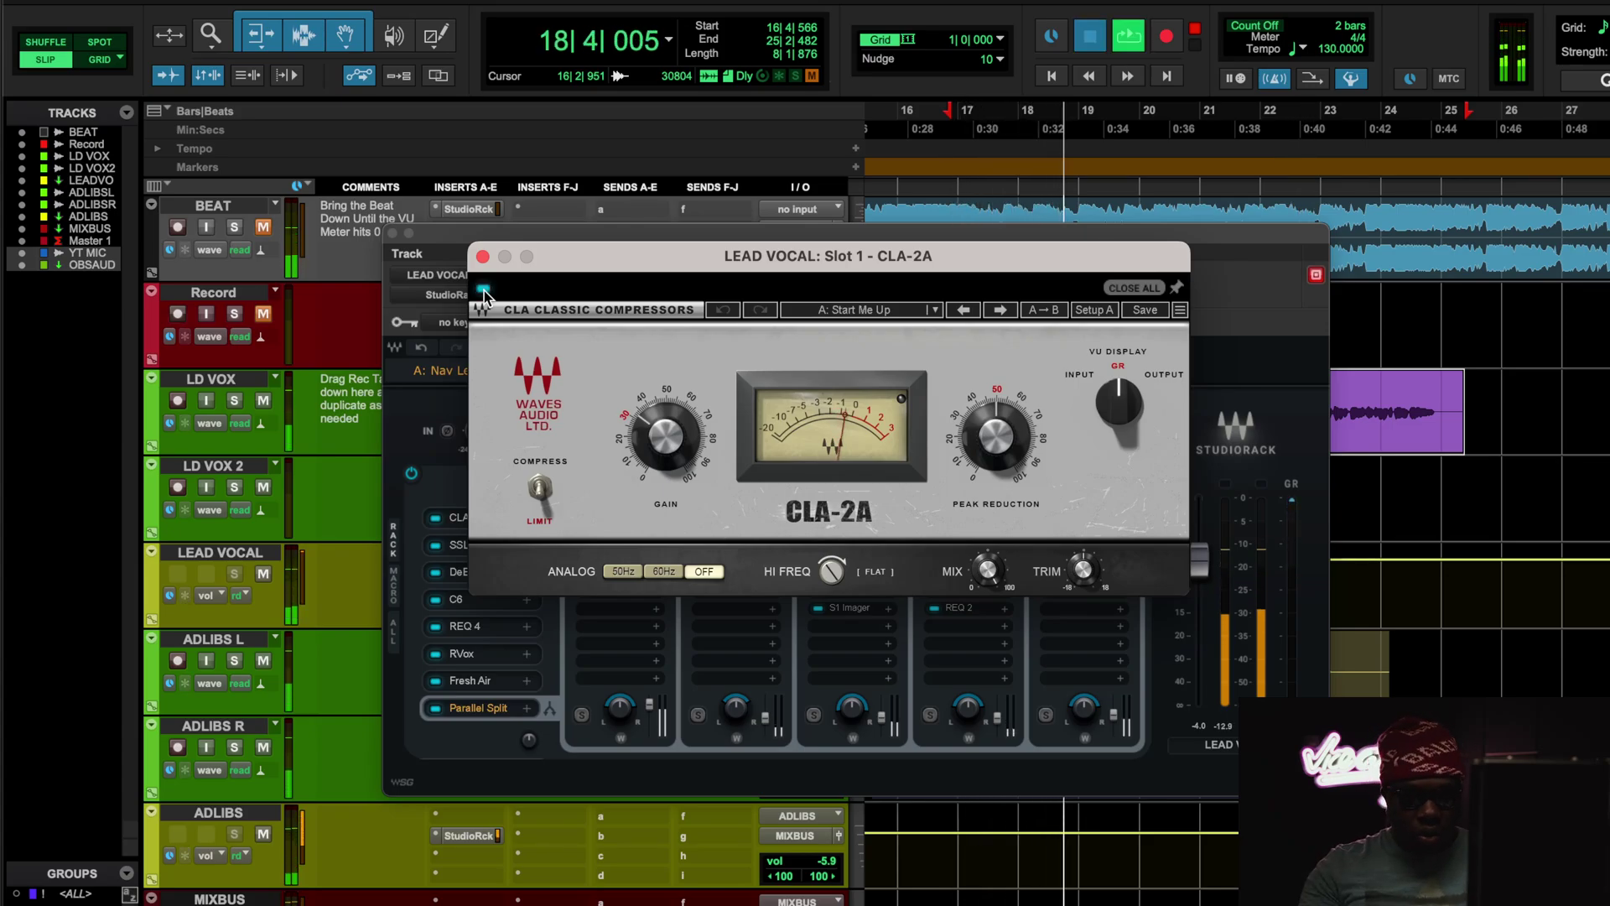
key("space")
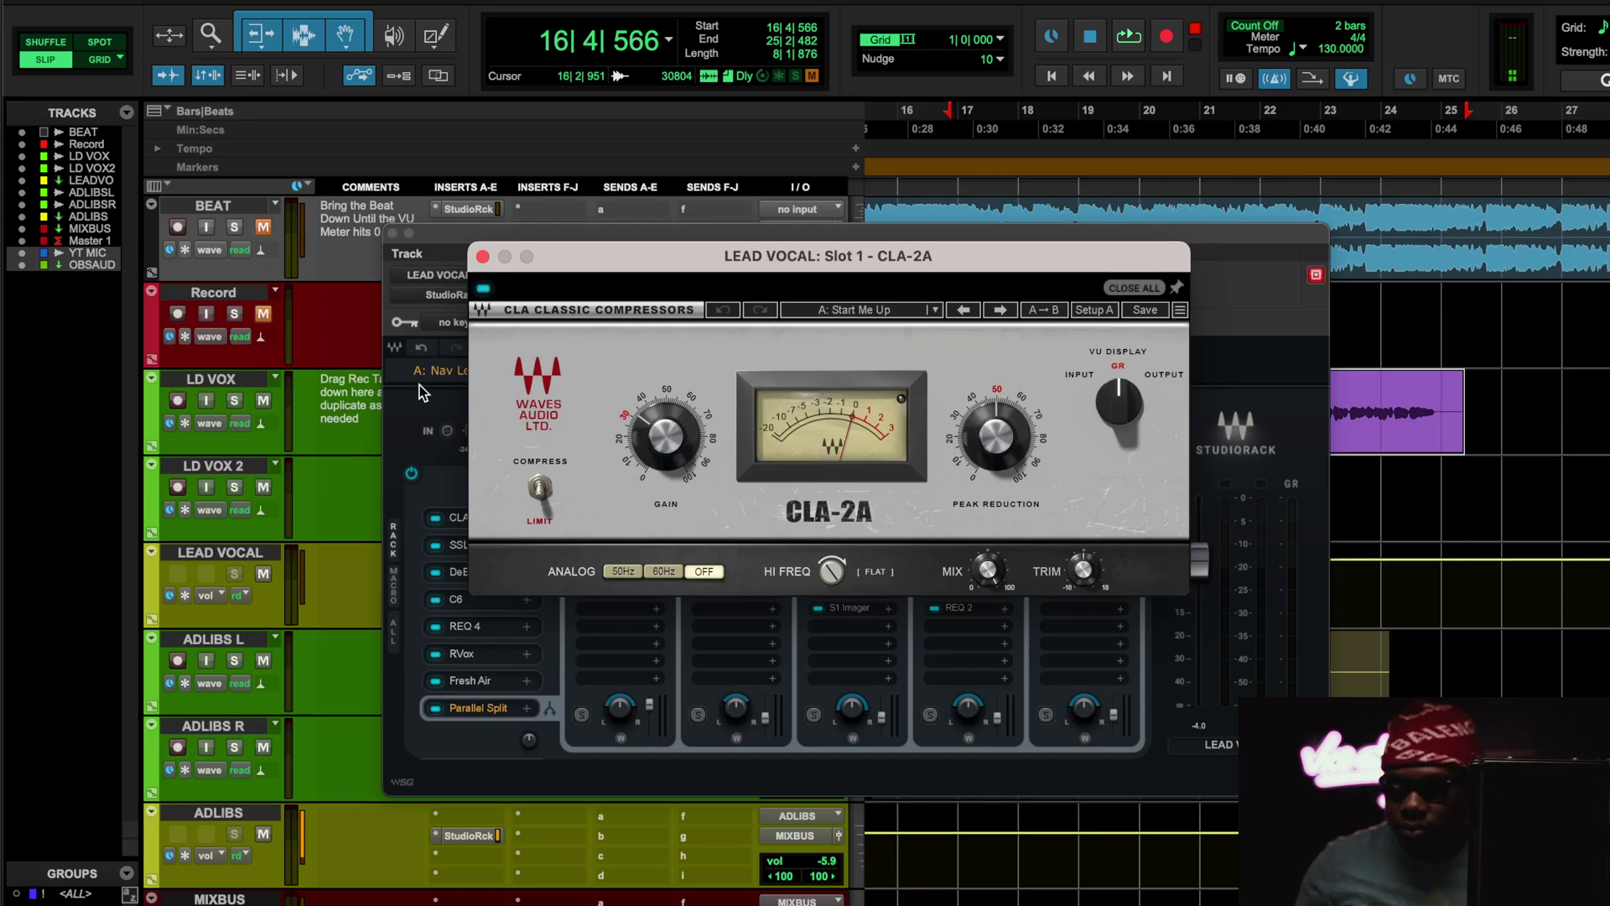
- Open the SSL EV2 Channel in place of the CLA-2A and compare the playing vocal with it bypassed and active
left_click(466, 556)
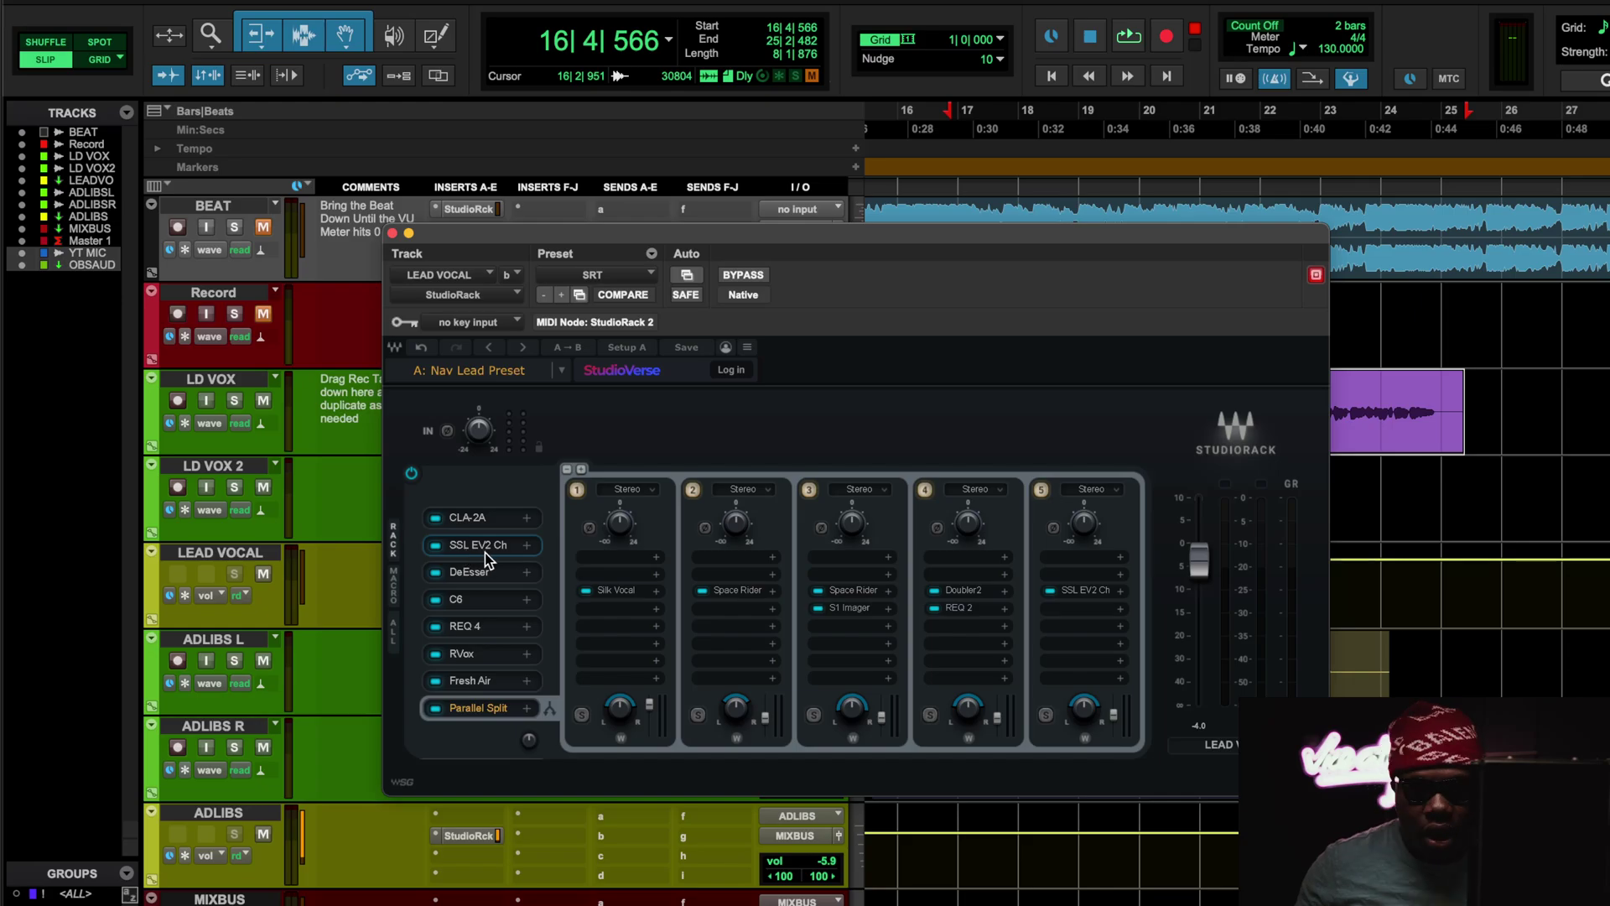
left_click(485, 552)
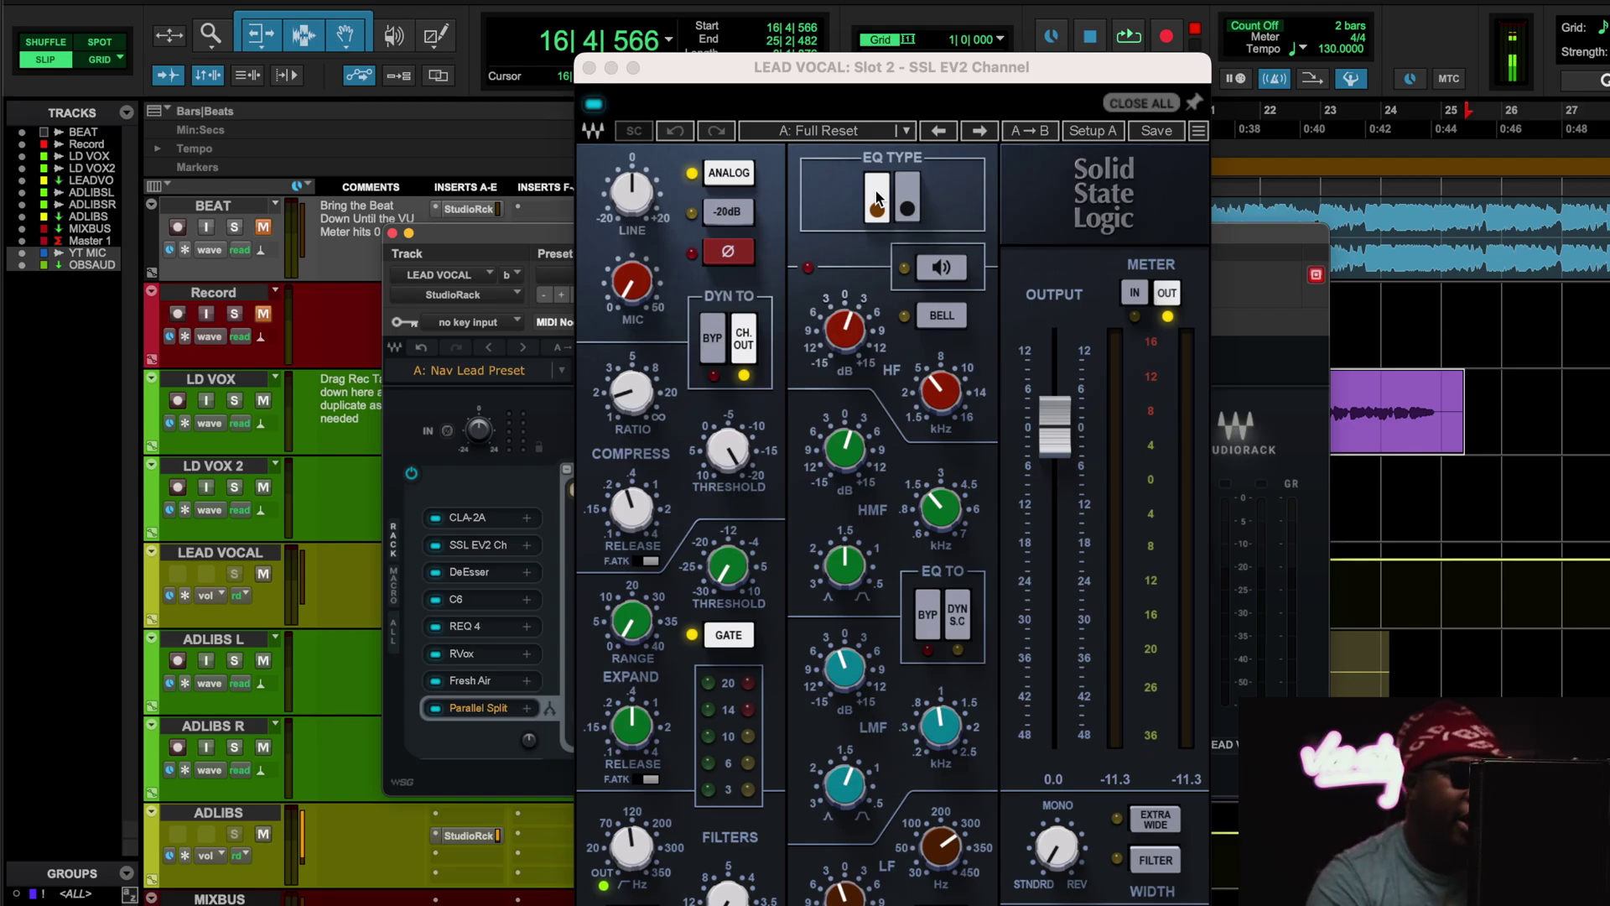
key("space")
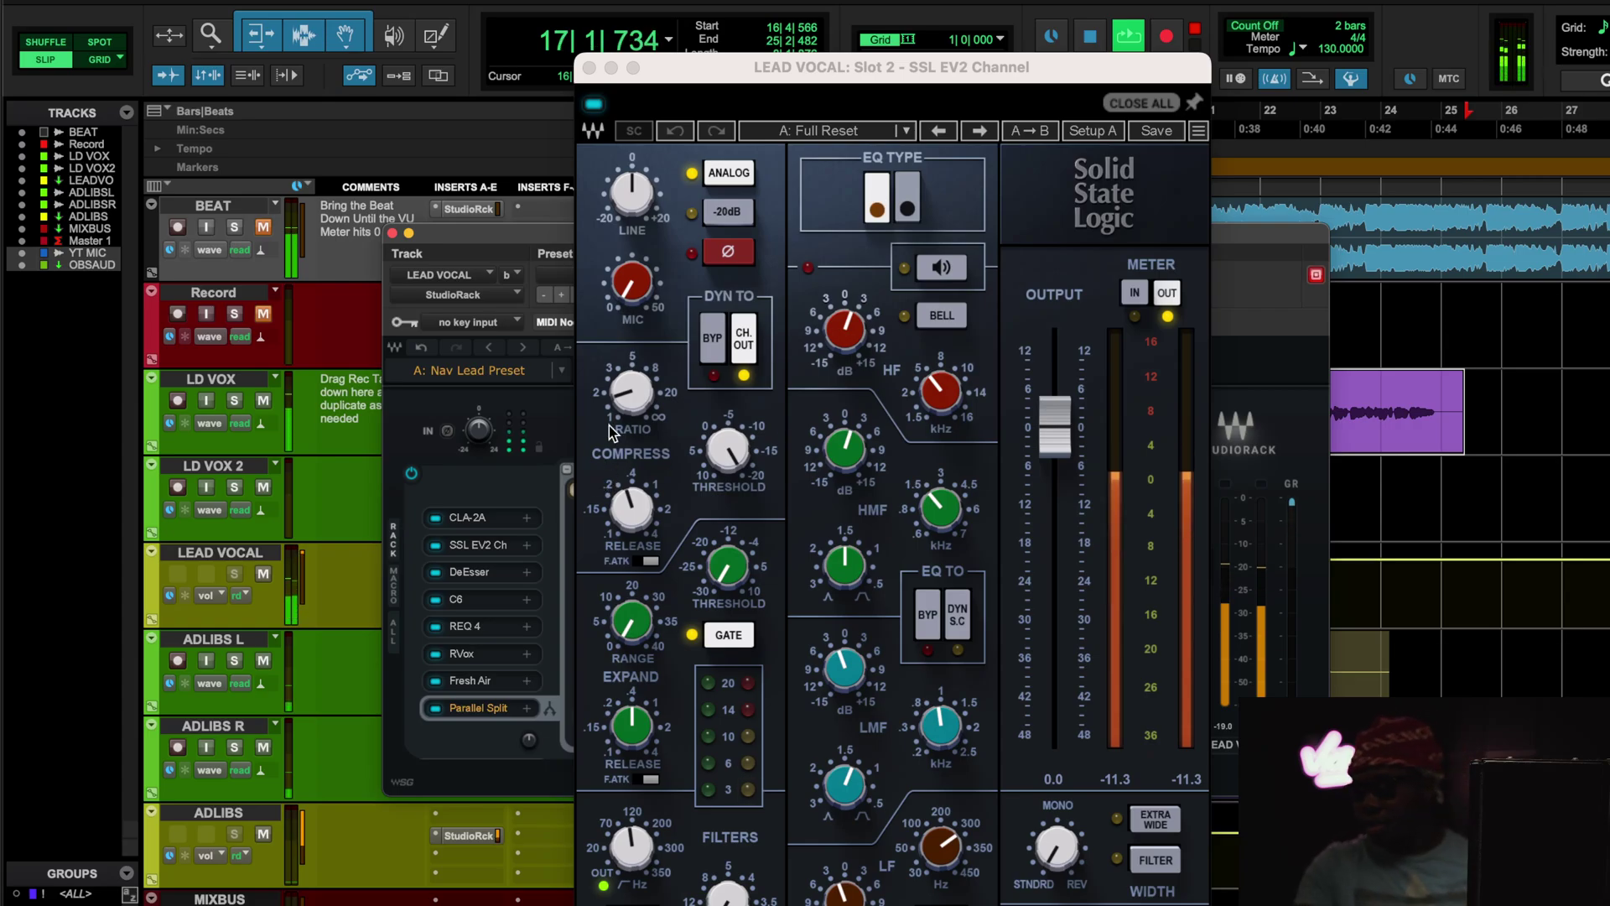
left_click(593, 108)
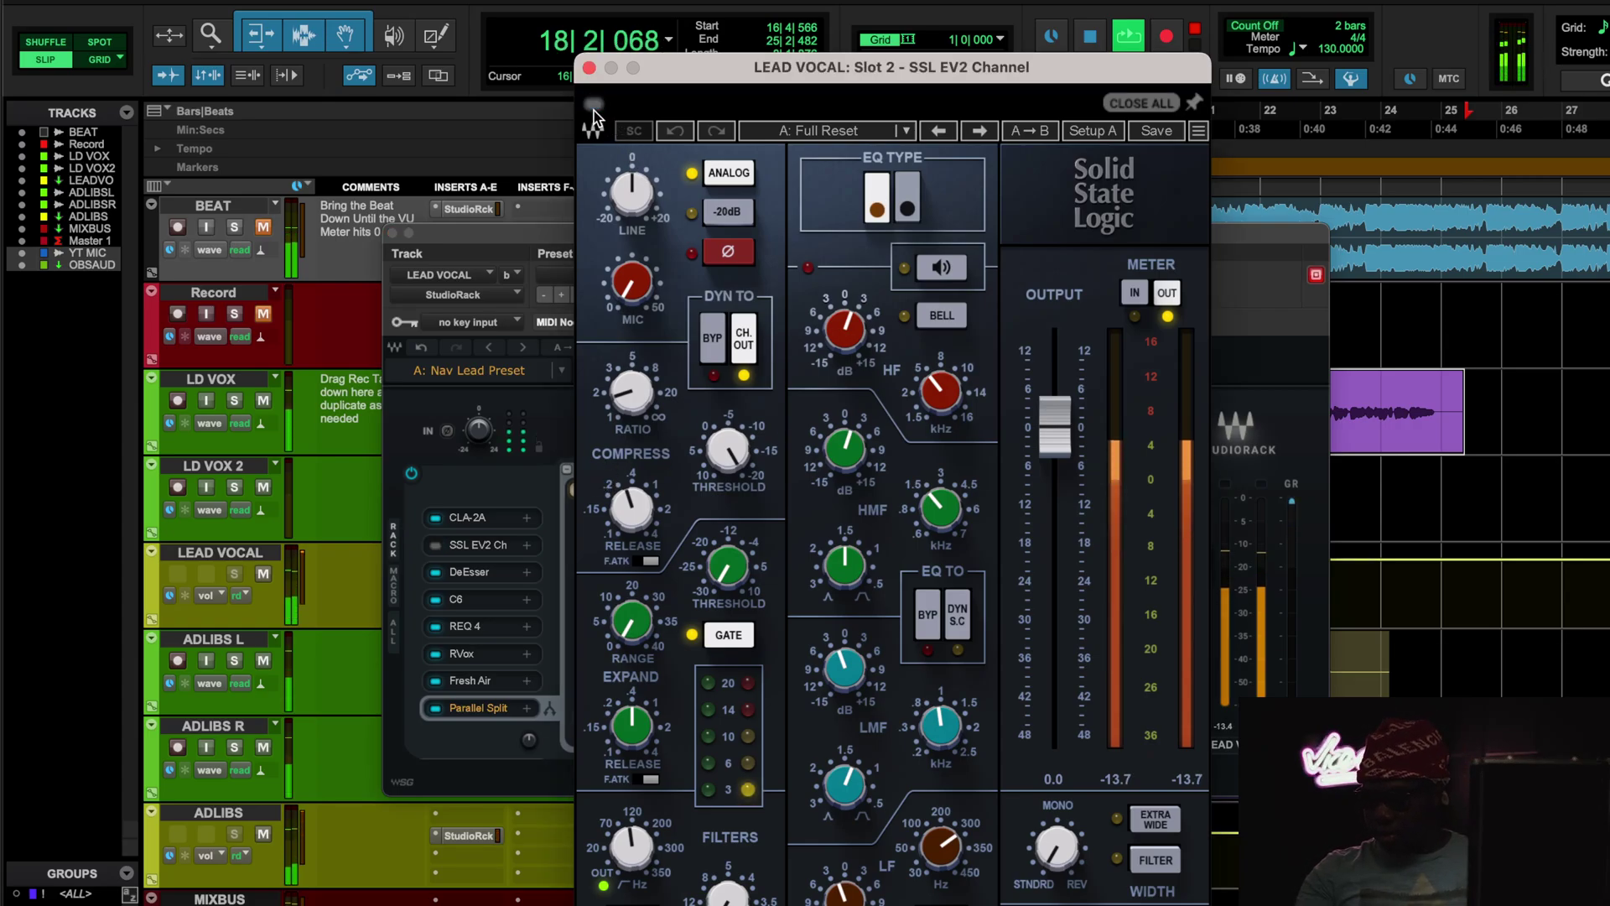
left_click(593, 107)
- Unmute the BEAT track, mute the ADLIBS track and restart playback from the start of the selection
left_click(263, 228)
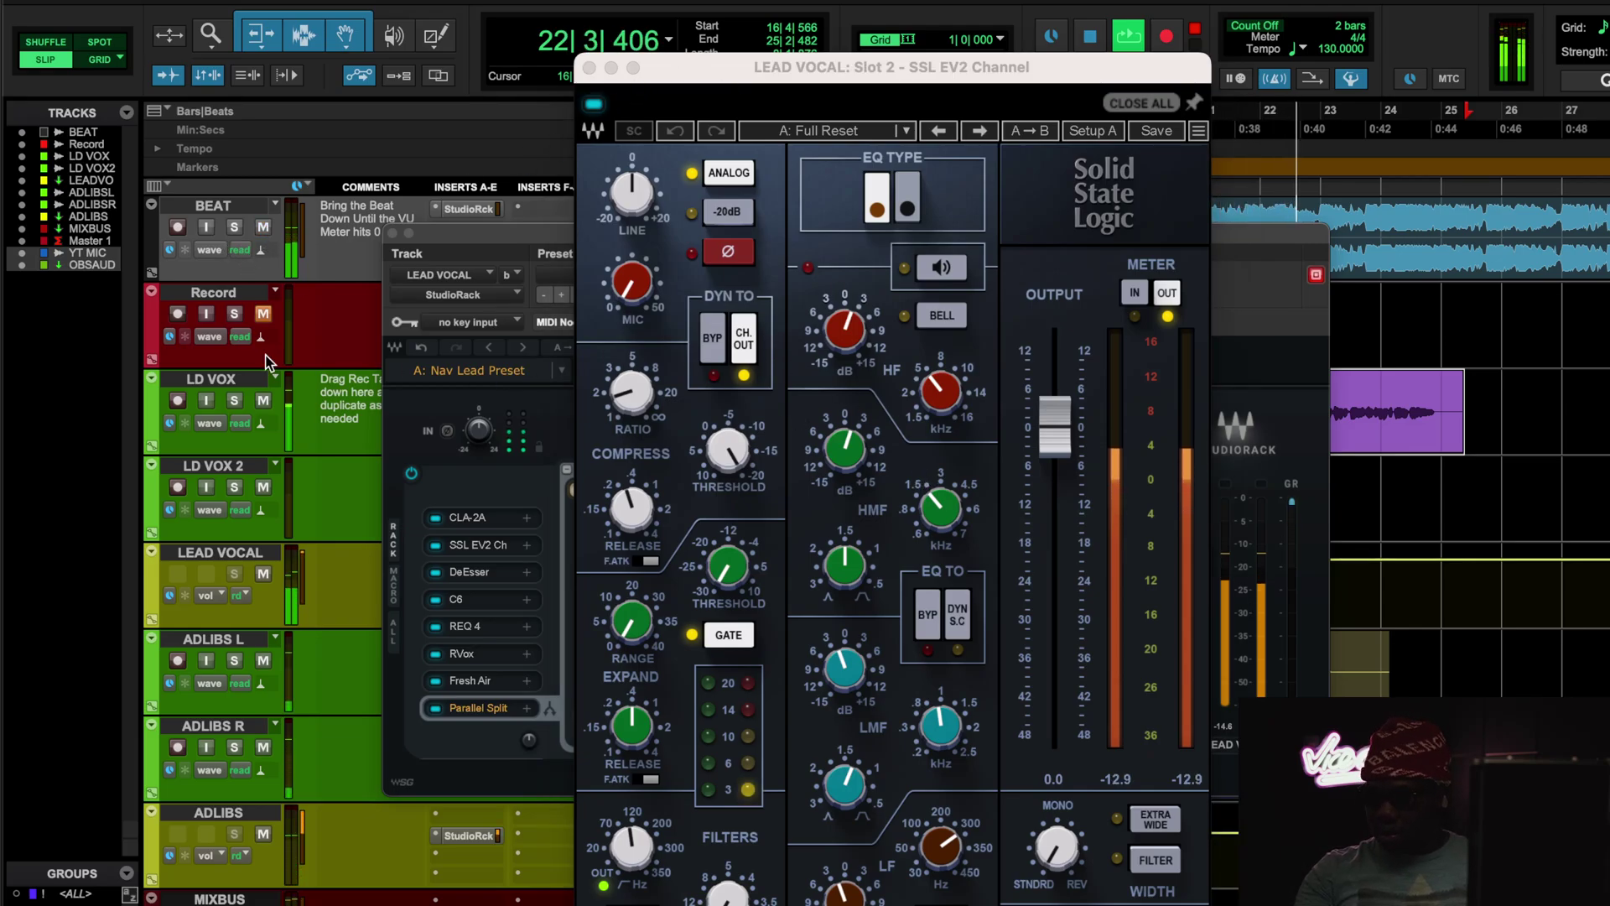
left_click(265, 835)
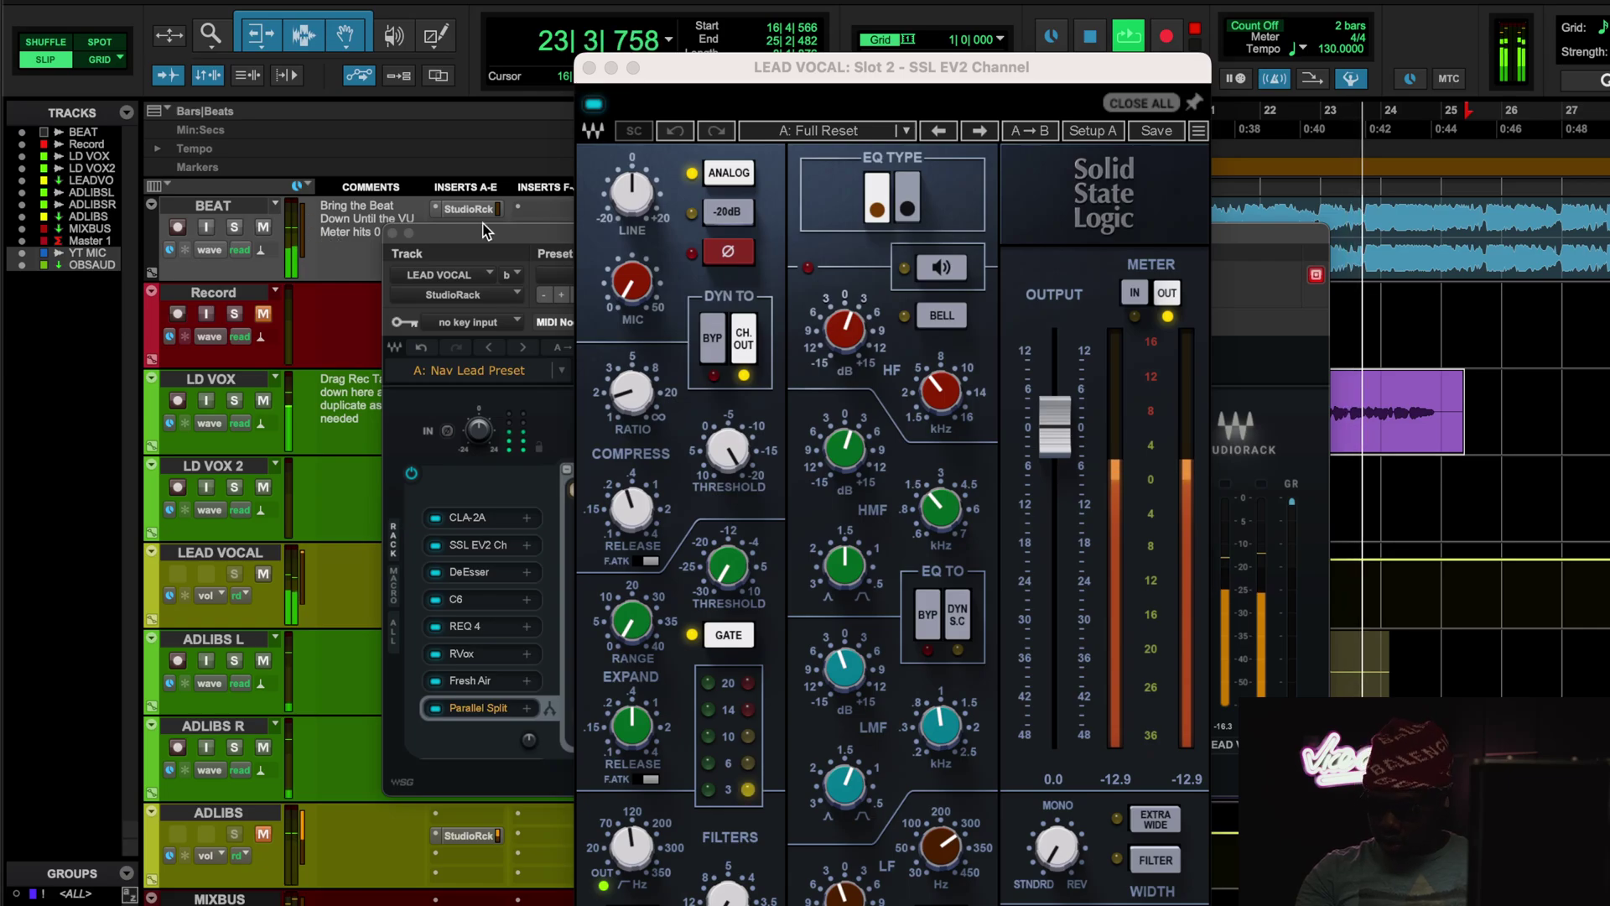
key("space")
key("space")
- Mute the BEAT track and compare the solo lead vocal with the SSL EV2 Channel bypassed and active
left_click(264, 228)
left_click(597, 106)
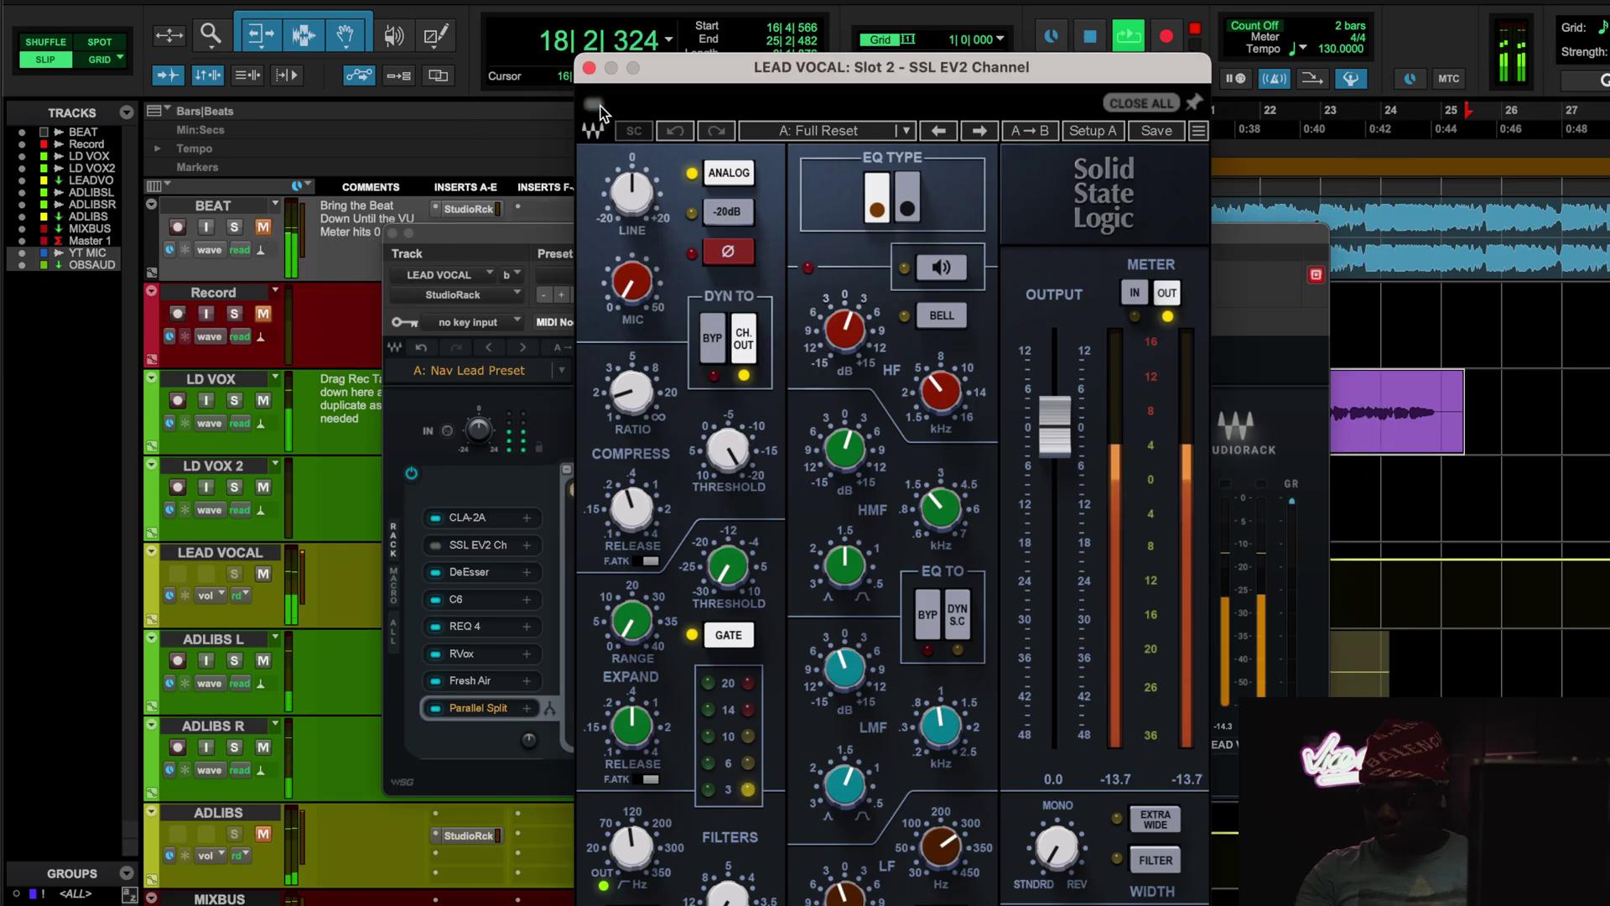
left_click(597, 106)
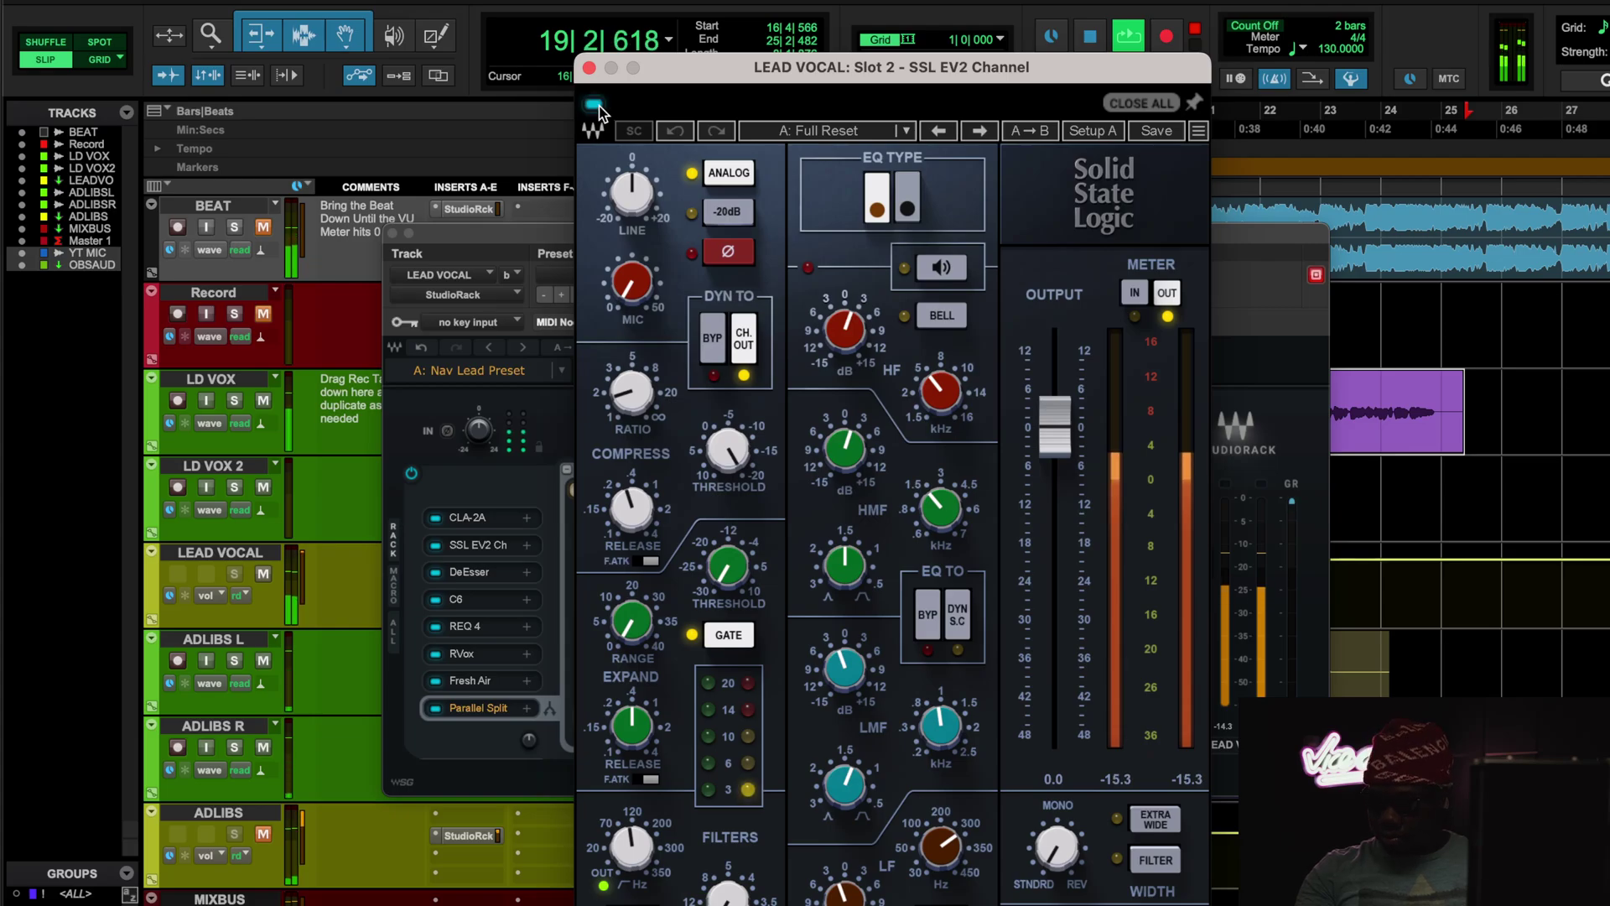
- Listen to the SSL-processed vocal with the BEAT track unmuted, mute the beat again and stop playback
left_click(275, 240)
left_click(273, 238)
left_click(268, 231)
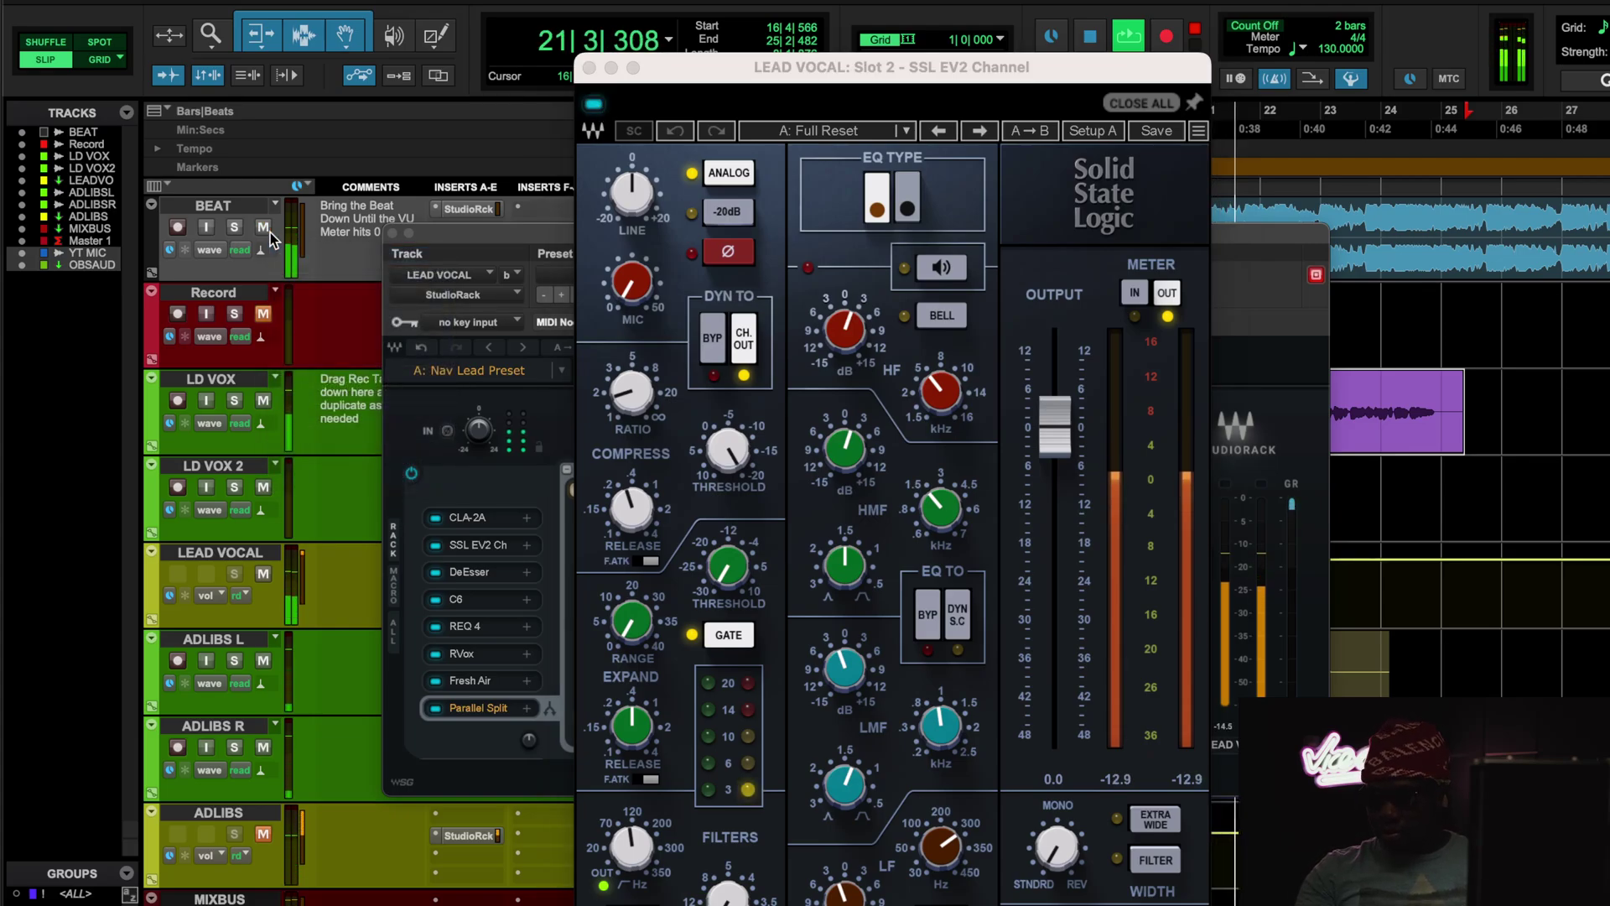
left_click(270, 233)
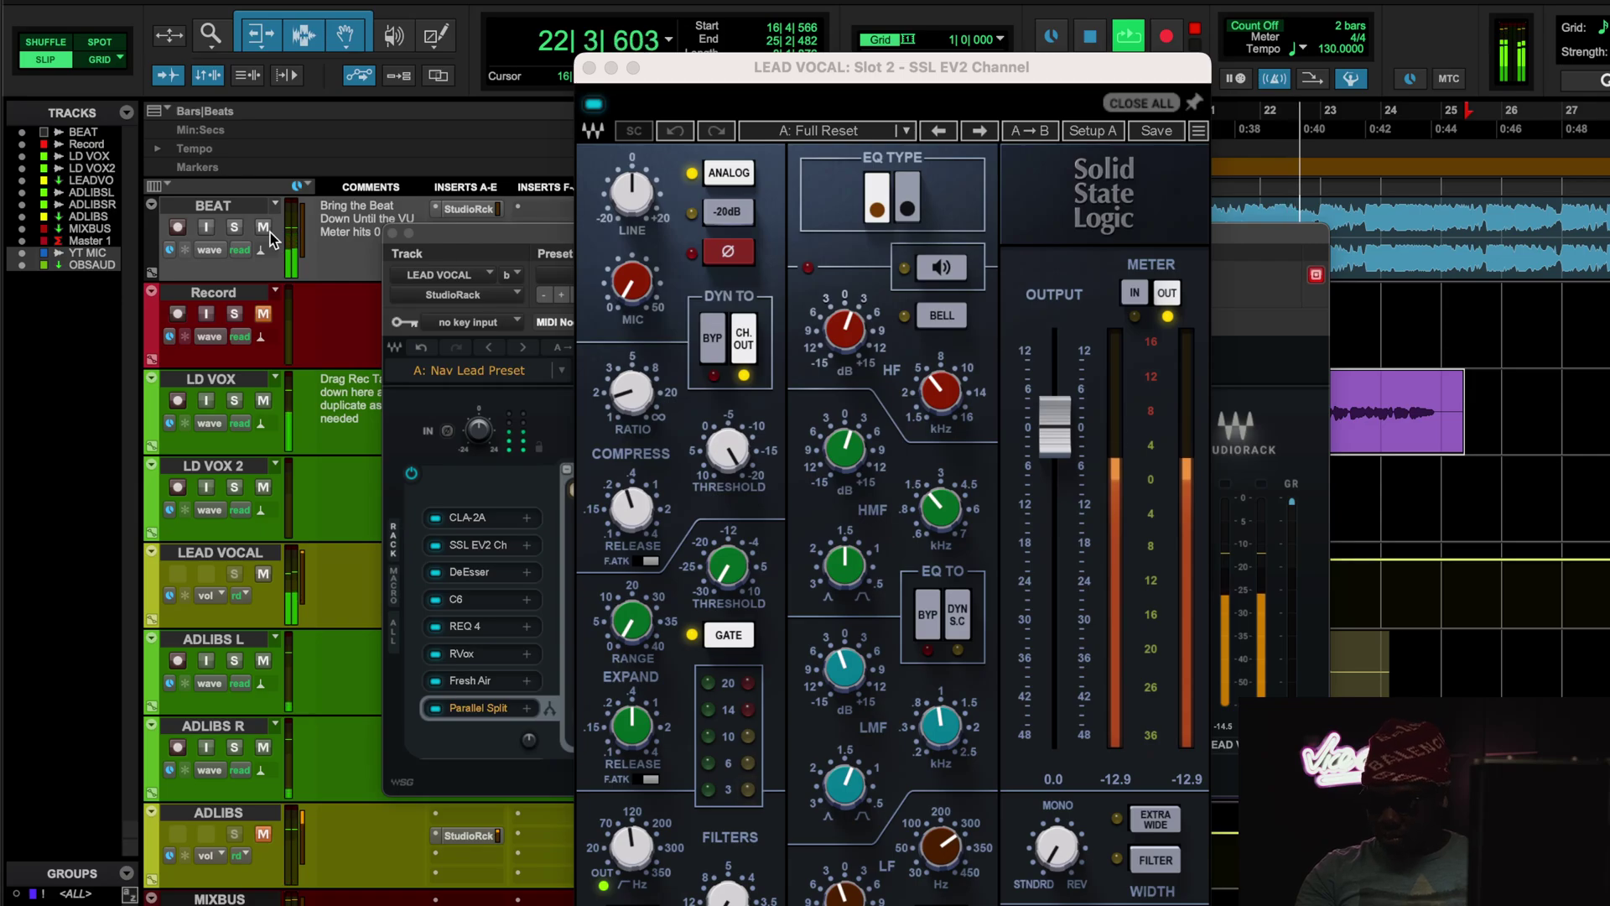
key("space")
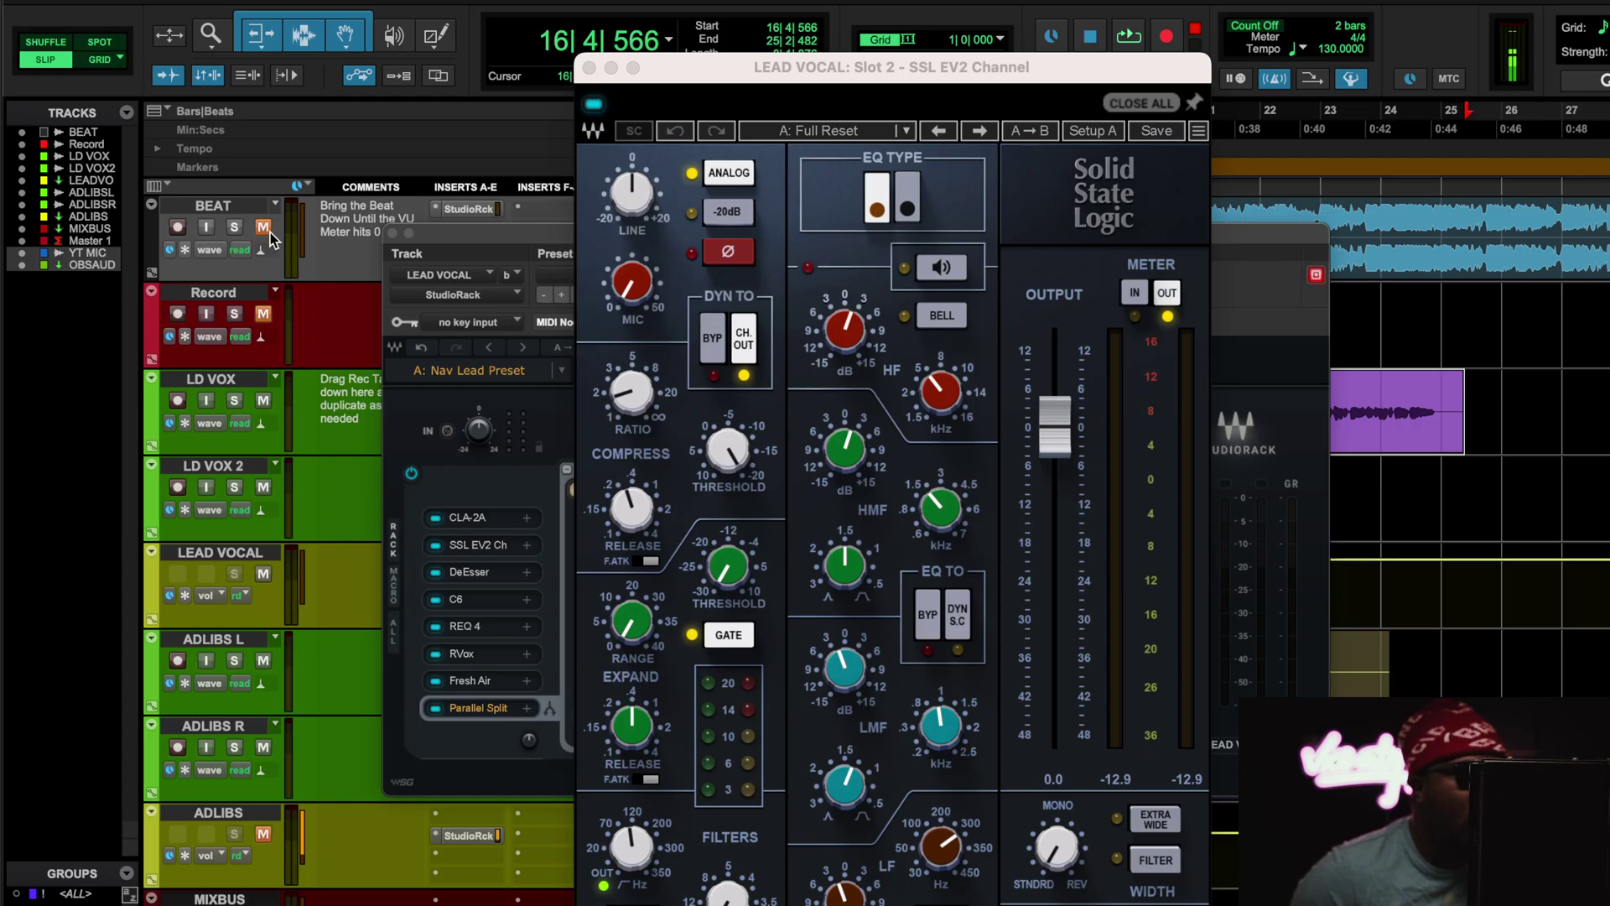
- Open the DeEsser in the lead vocal rack and start playback
left_click(470, 572)
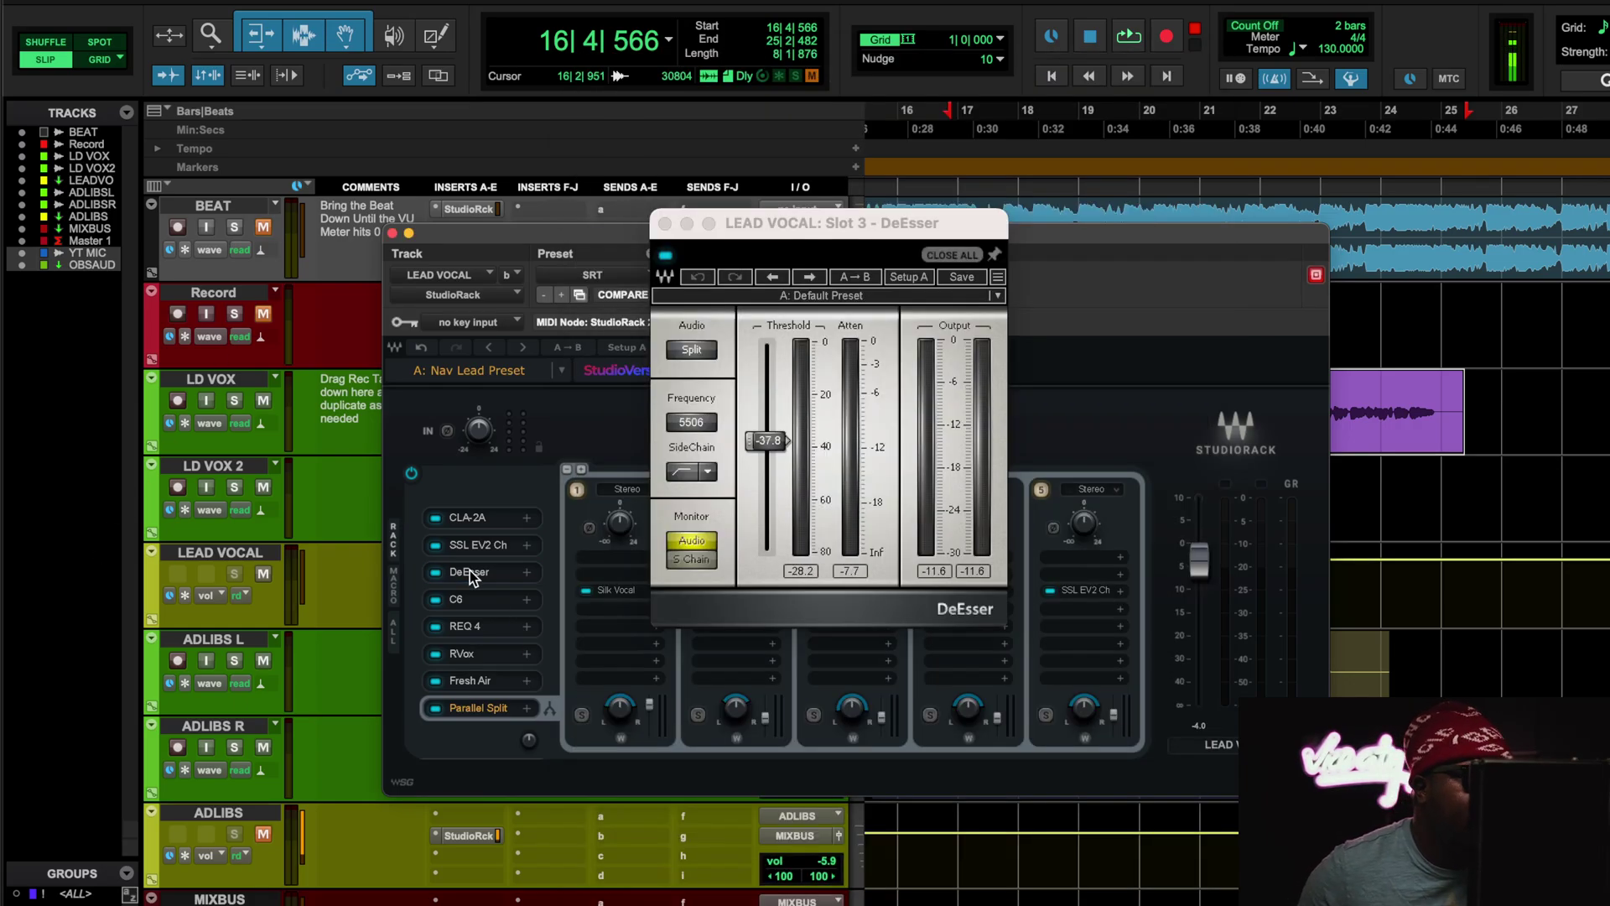
key("space")
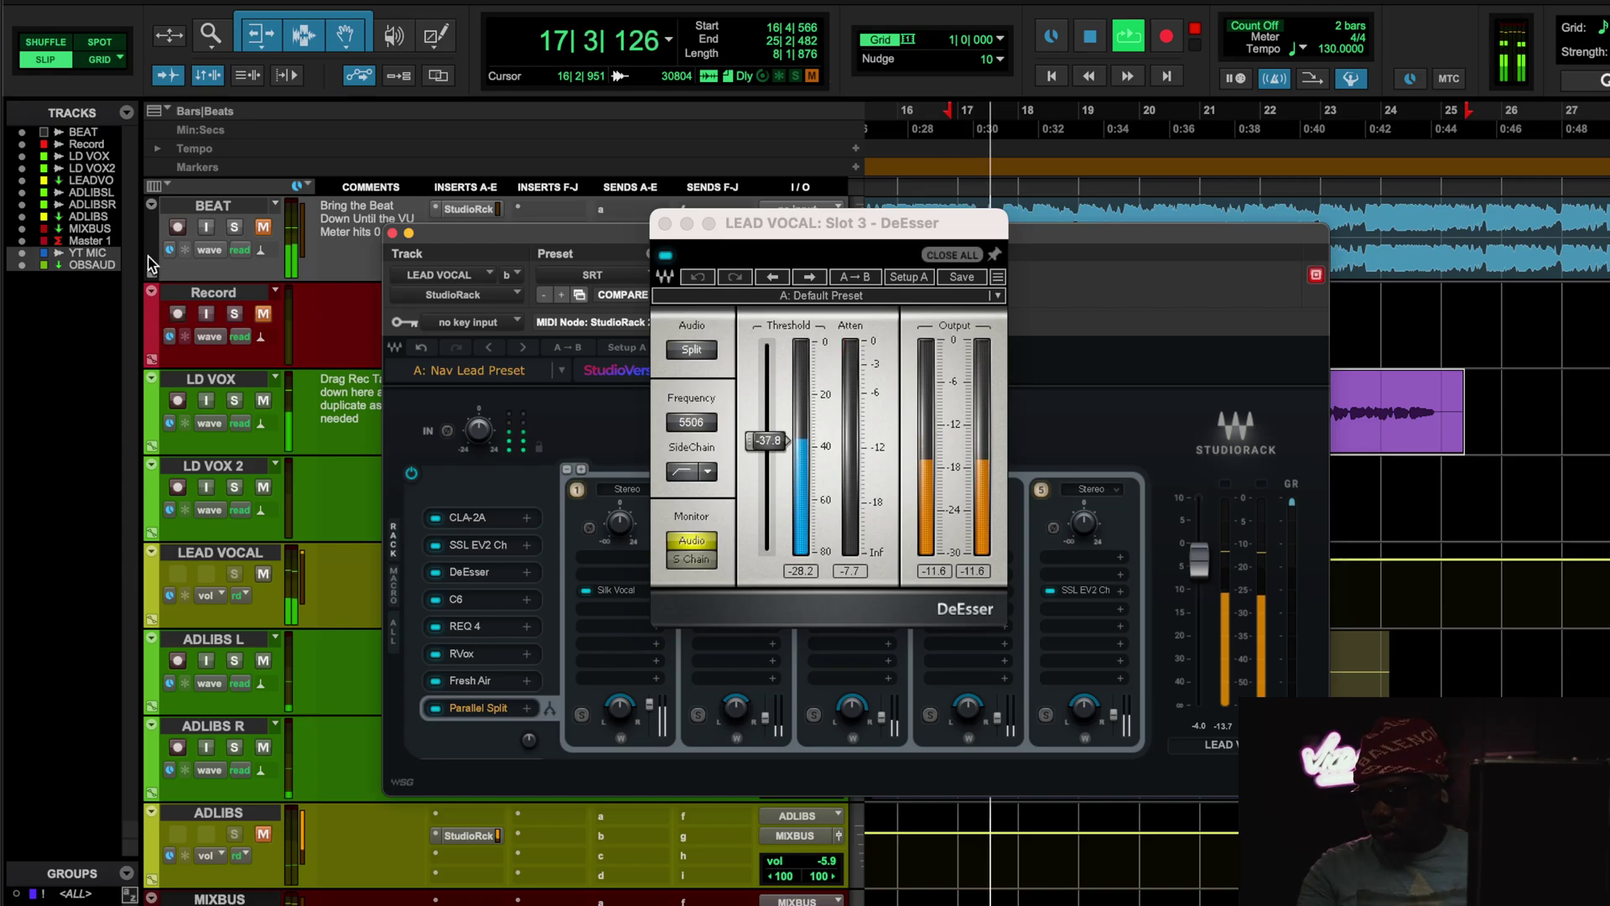
- Listen to the de-essed lead vocal with the BEAT track unmuted, mute the beat again and stop playback
left_click(263, 227)
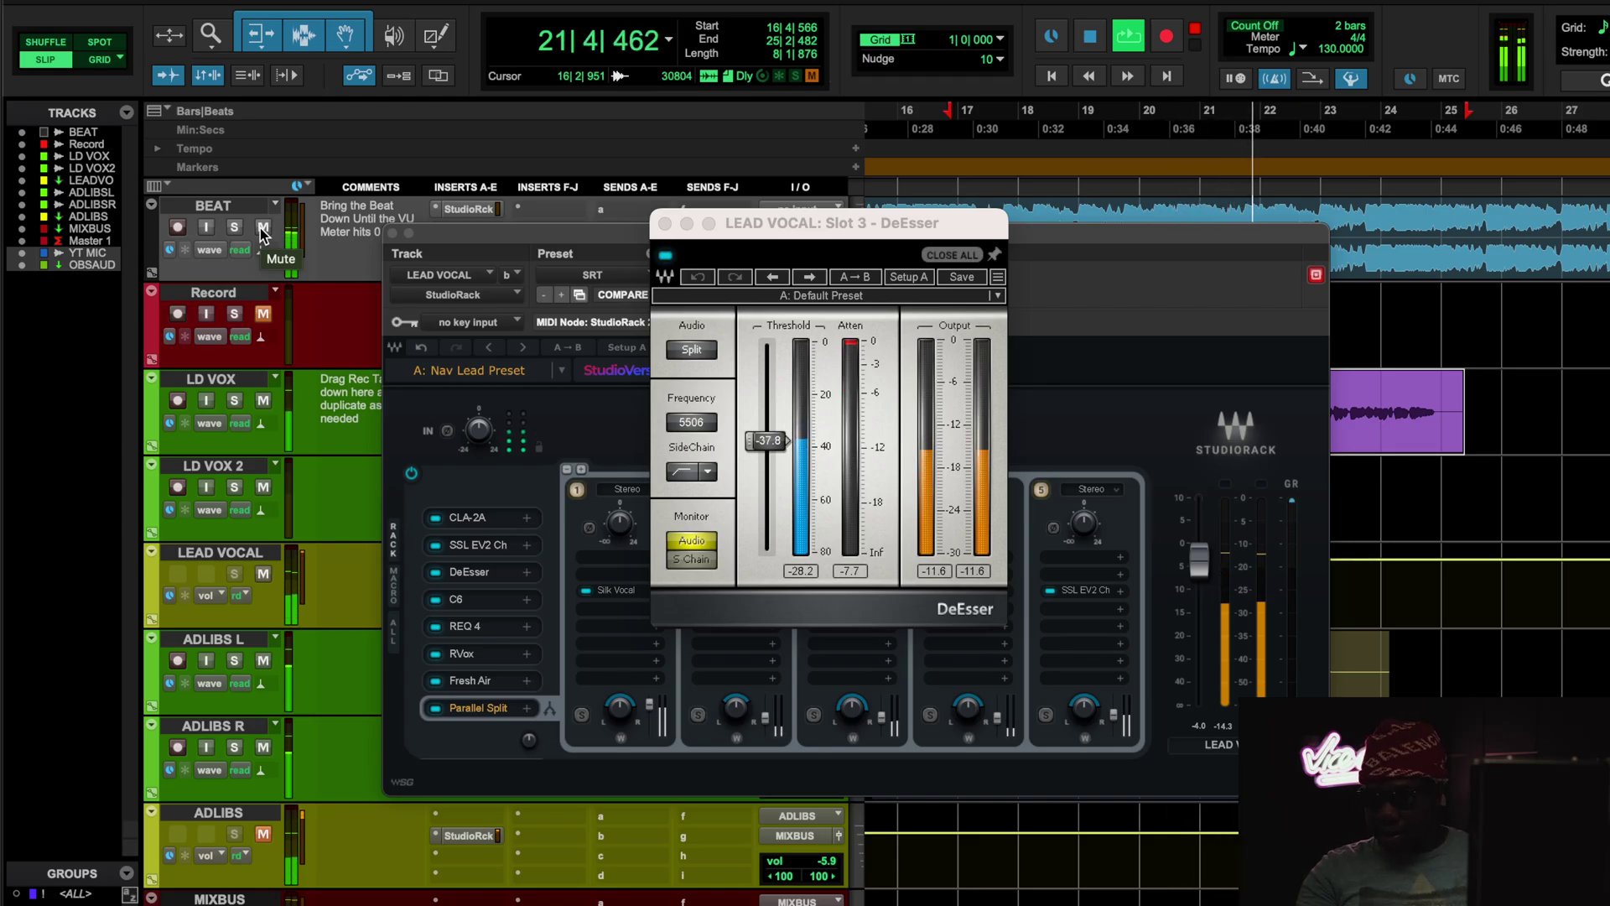
left_click(261, 229)
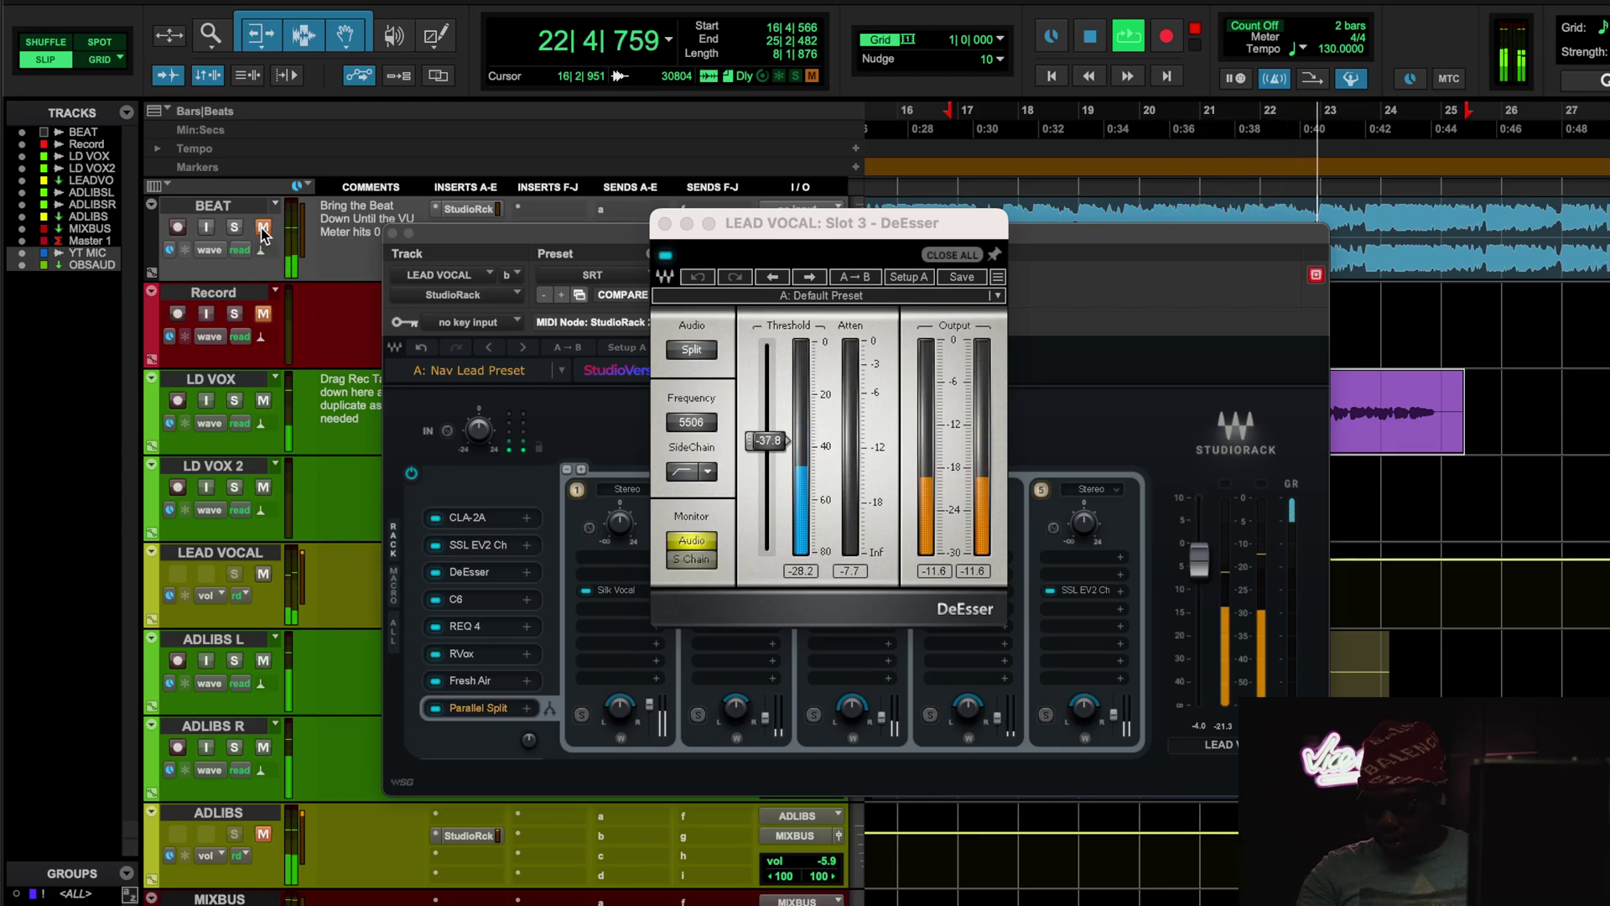
key("space")
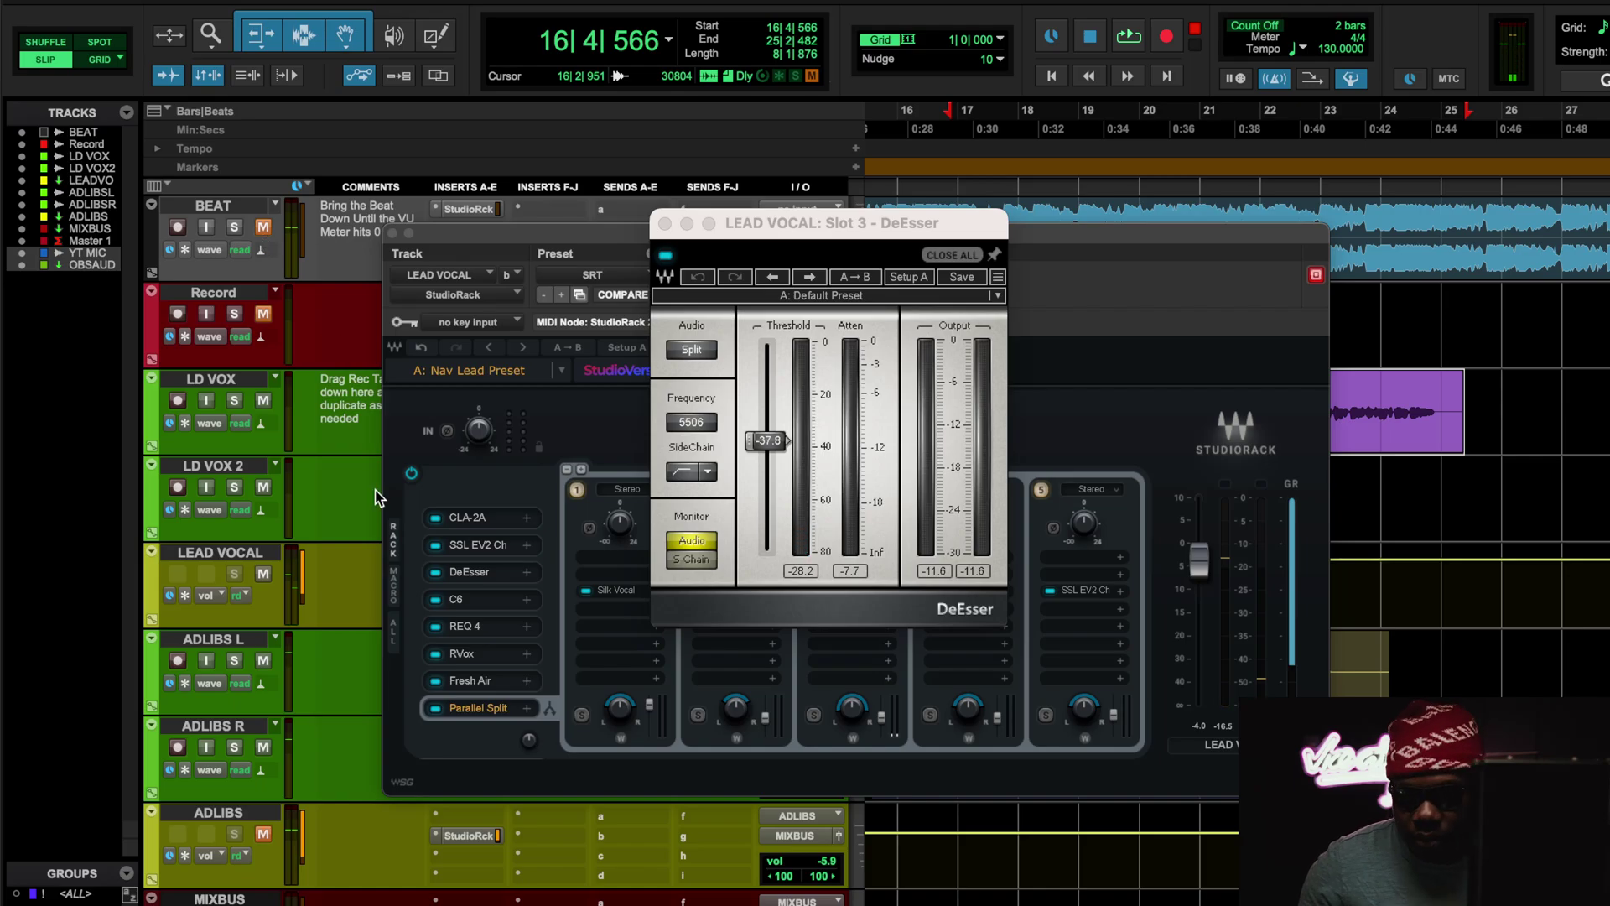
- Open the C6 in the lead vocal rack and solo its 115 Hz band 1 to inspect its curve, ending with it unsoloed
left_click(457, 609)
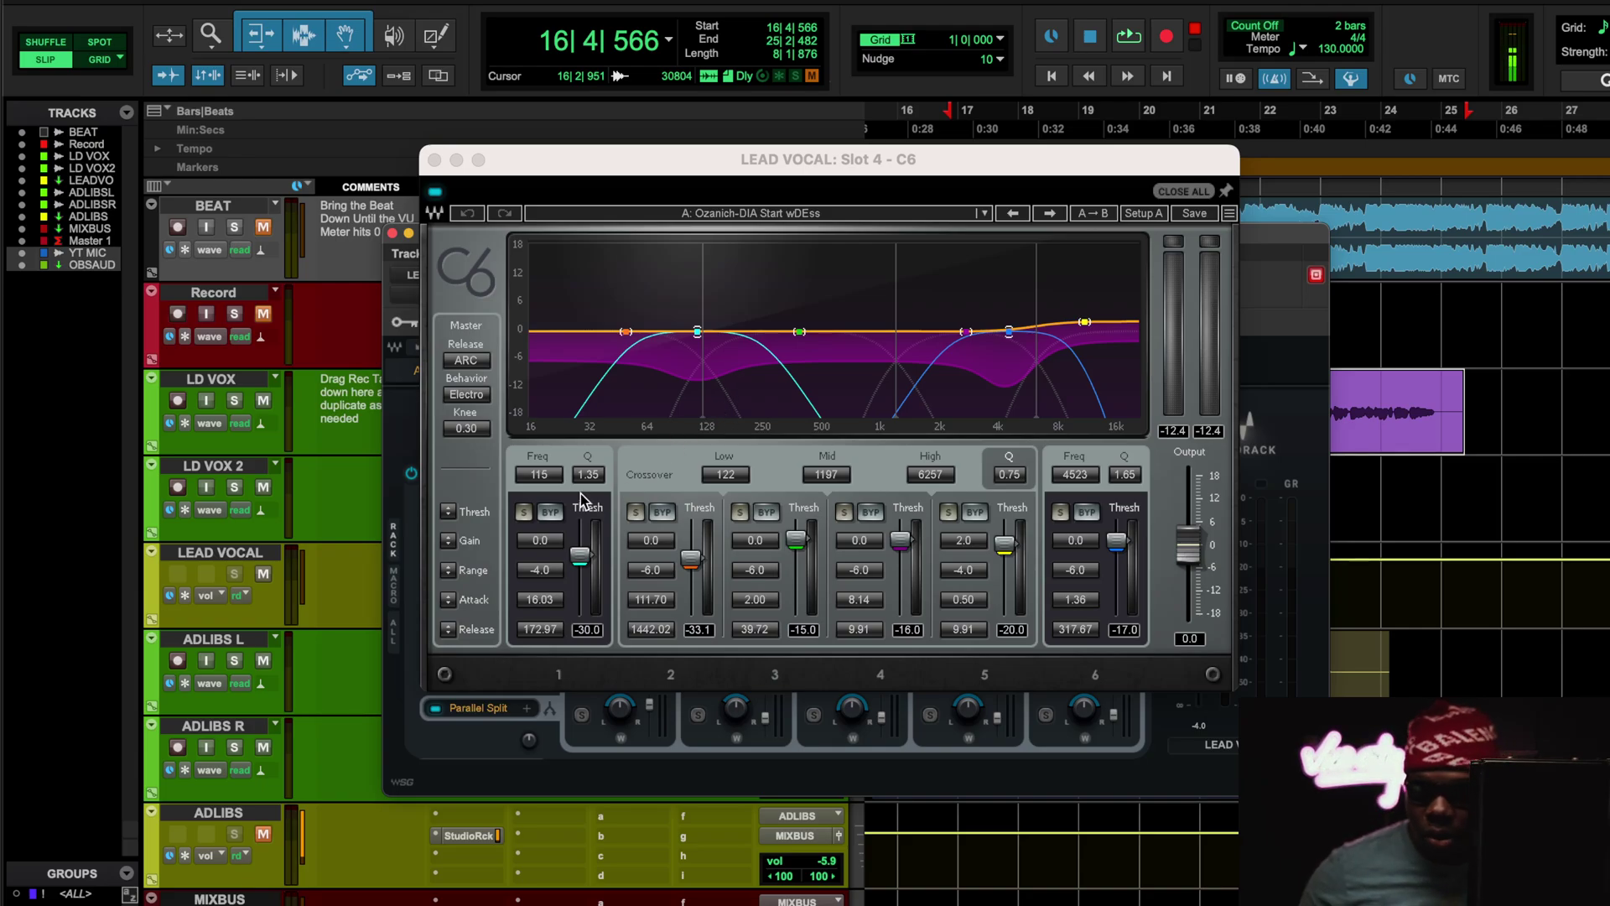
left_click(527, 494)
left_click(524, 513)
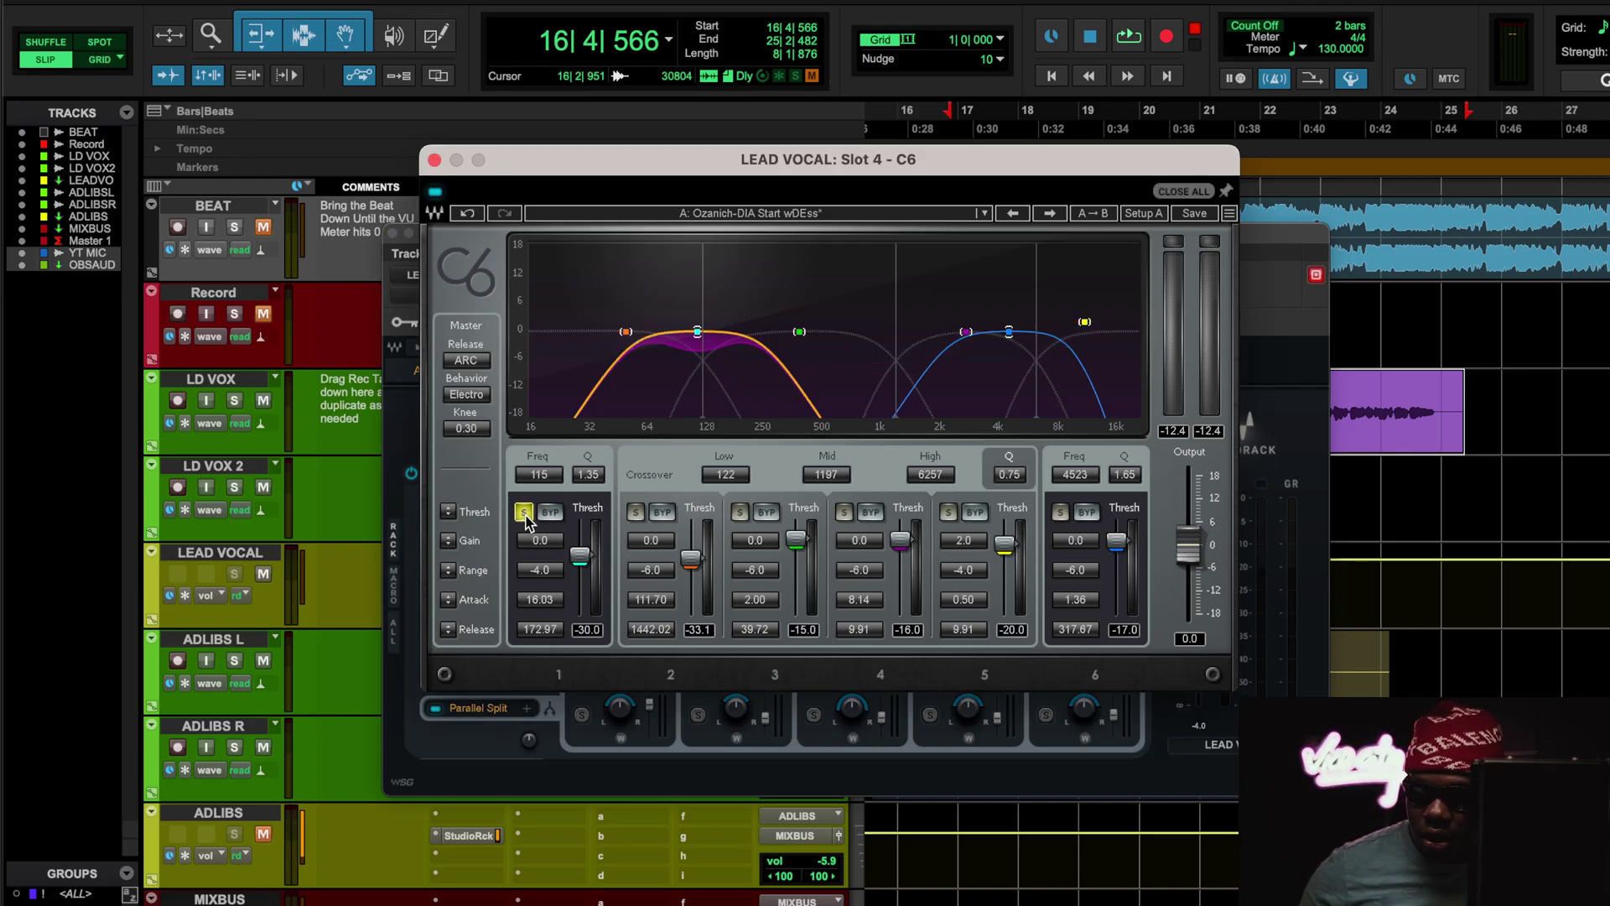
left_click(524, 512)
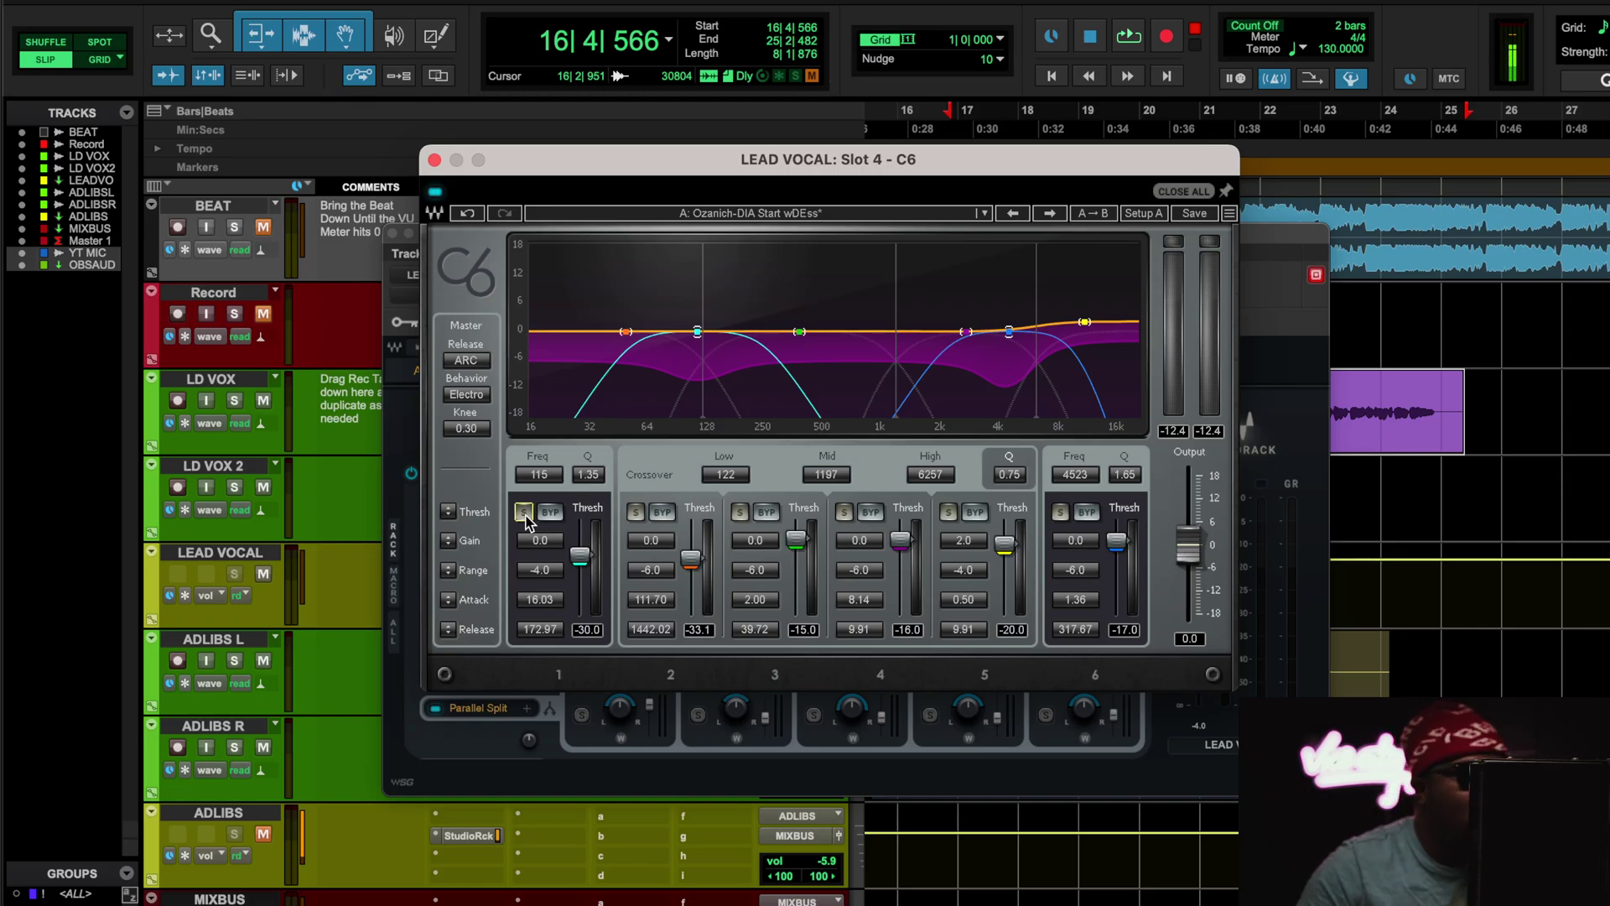
- Play the solo lead vocal, audition C6 band 1 soloed, compare the C6 bypassed and active, and close it
key("space")
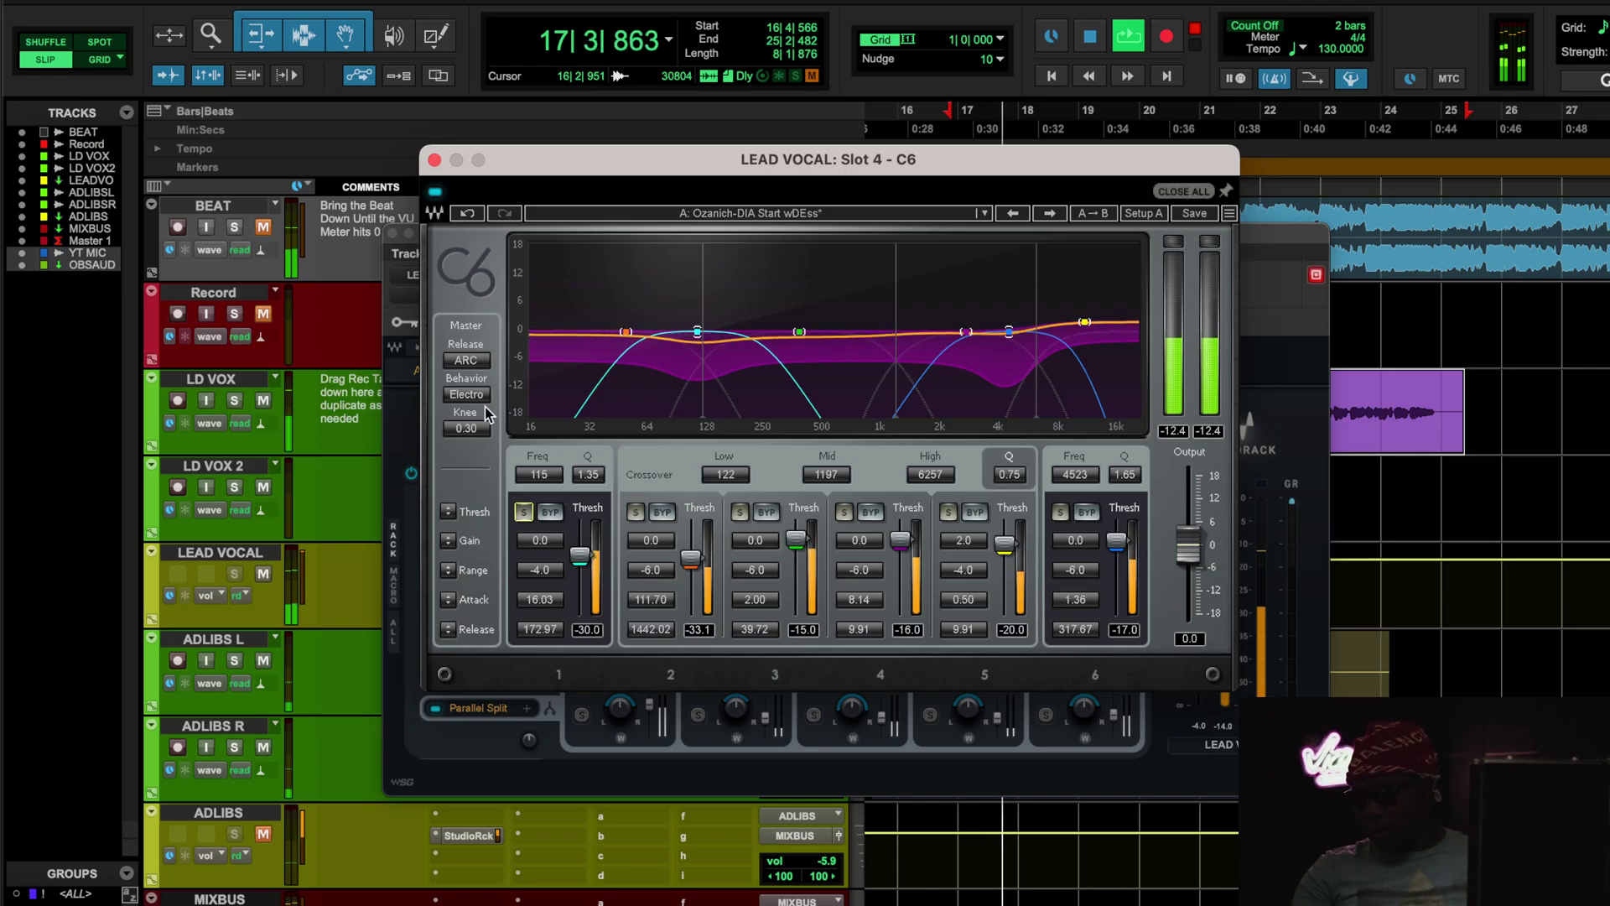
left_click(525, 512)
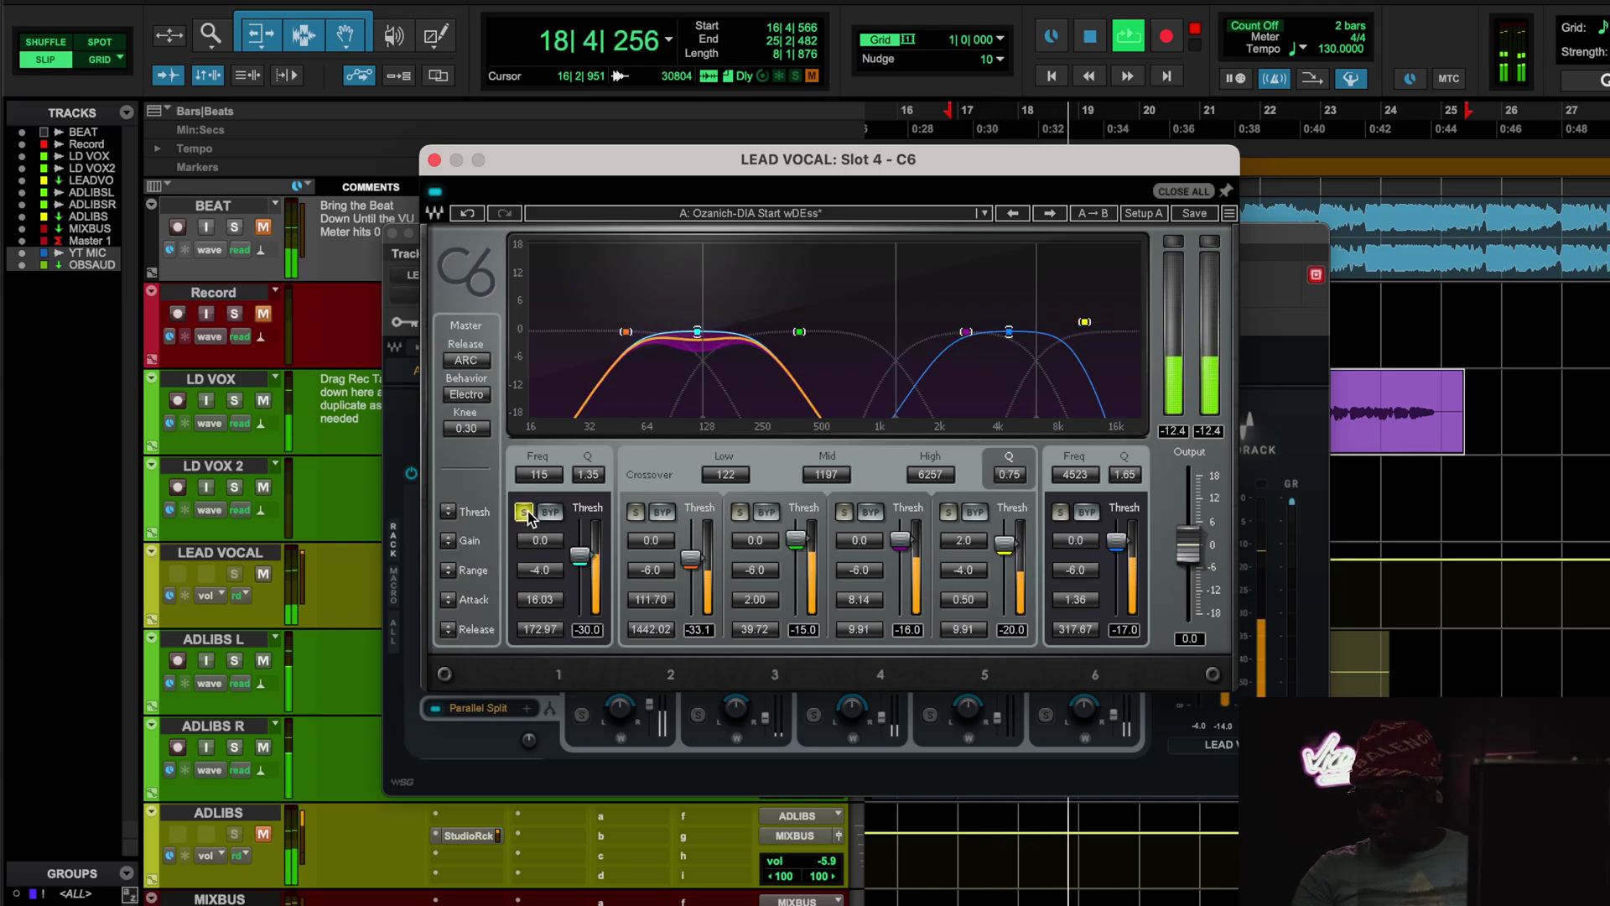
left_click(524, 513)
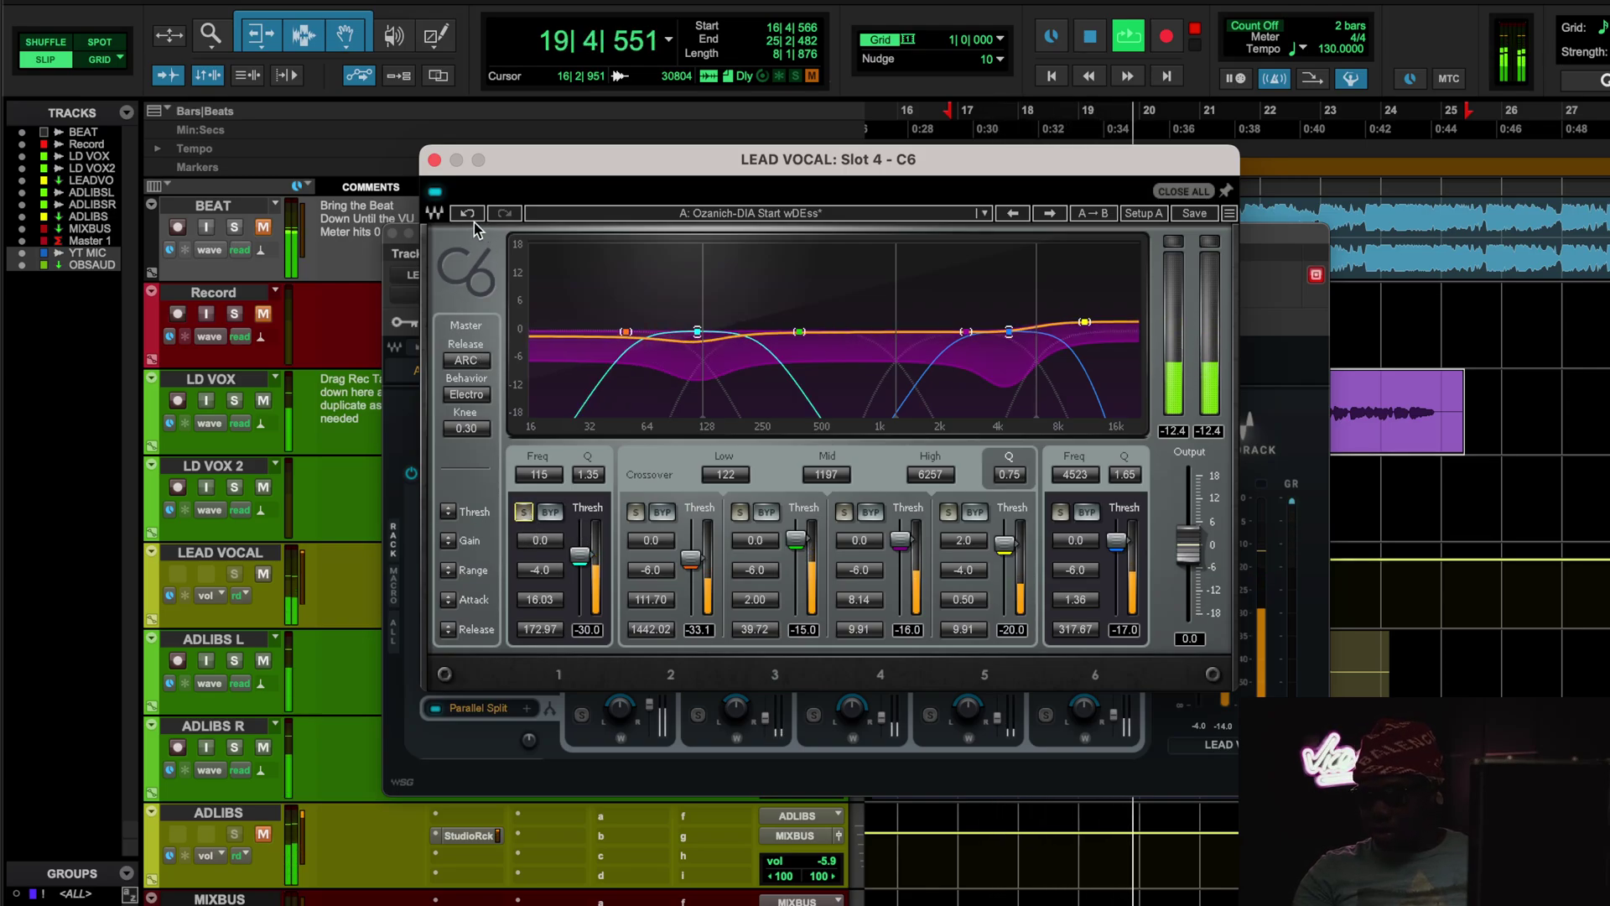
left_click(436, 194)
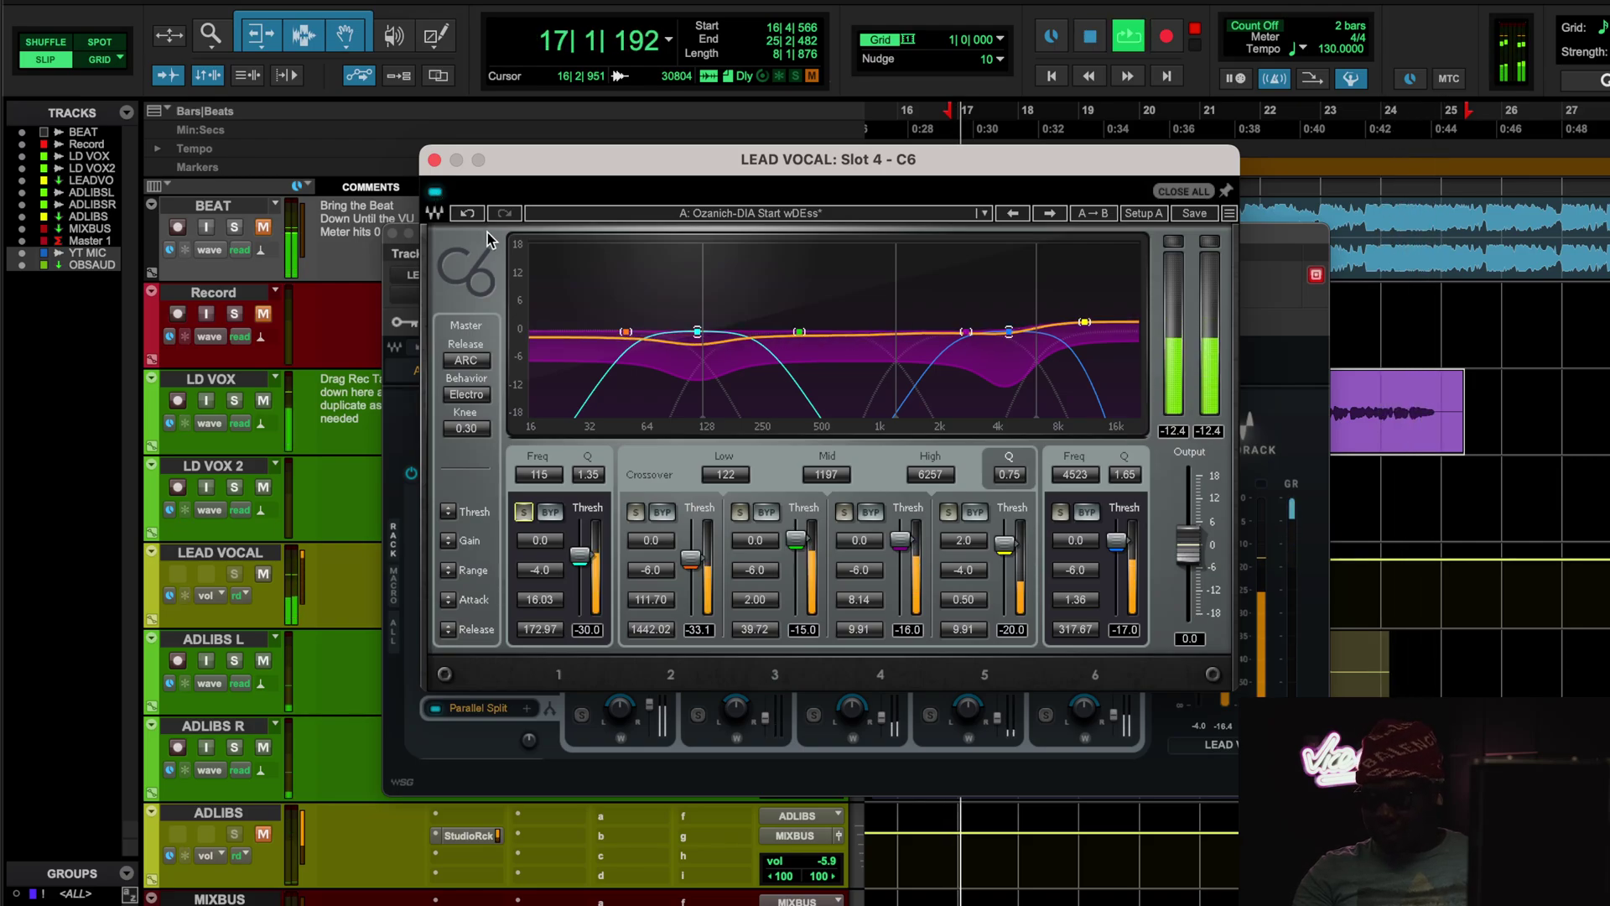
left_click(435, 160)
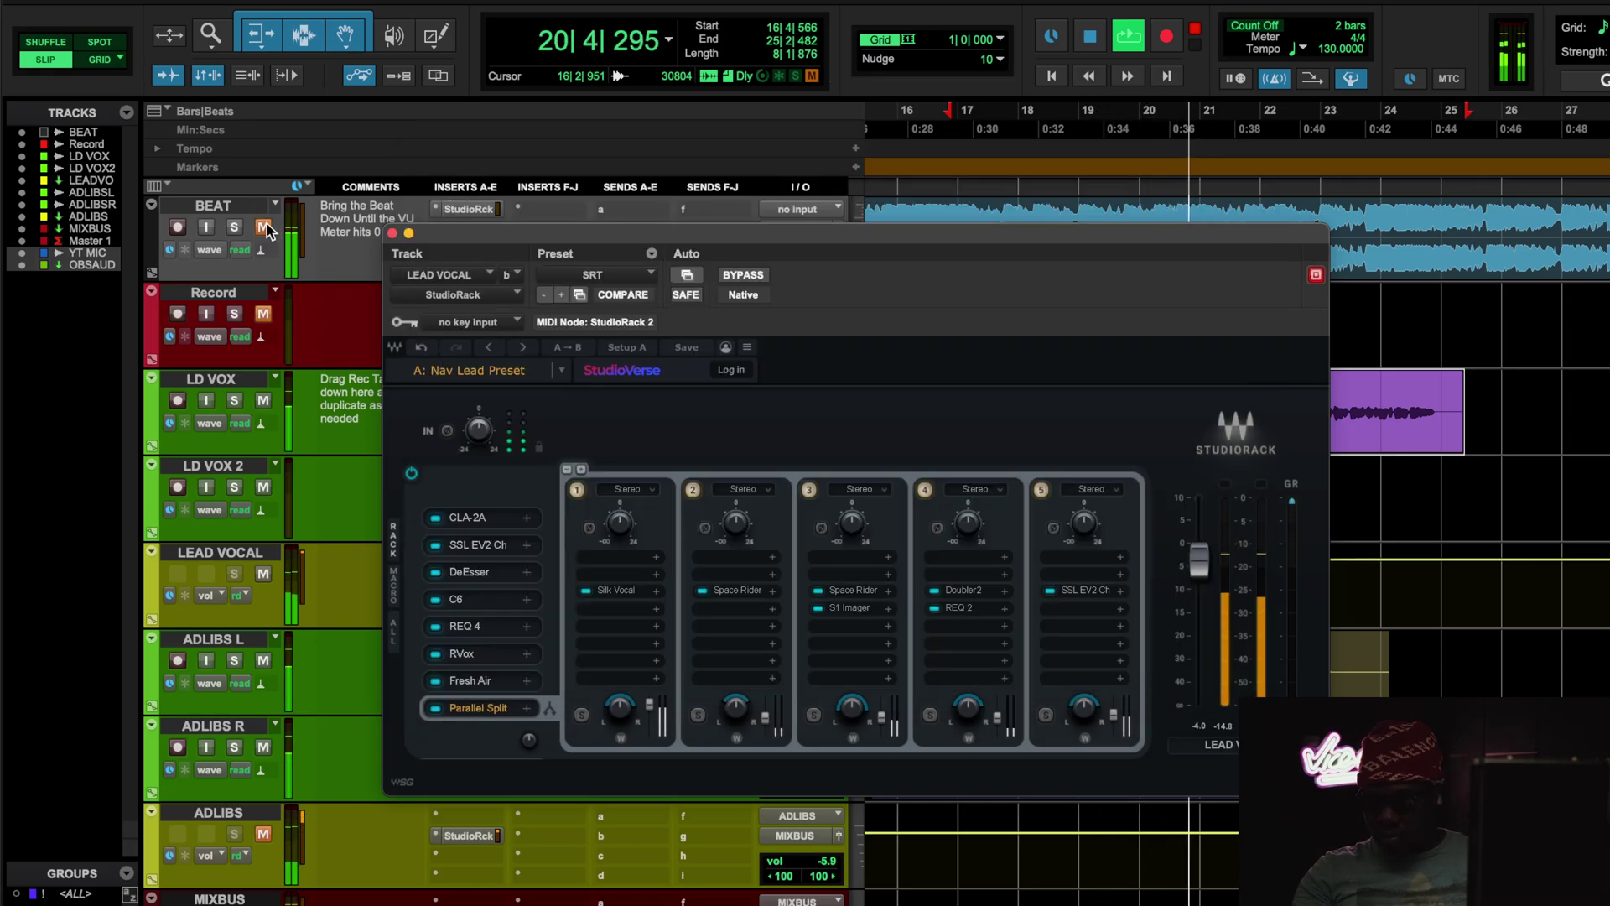
- Open the REQ 4 in the lead vocal rack, stop playback with the BEAT track muted and select band 1 at 103 Hz
left_click(474, 621)
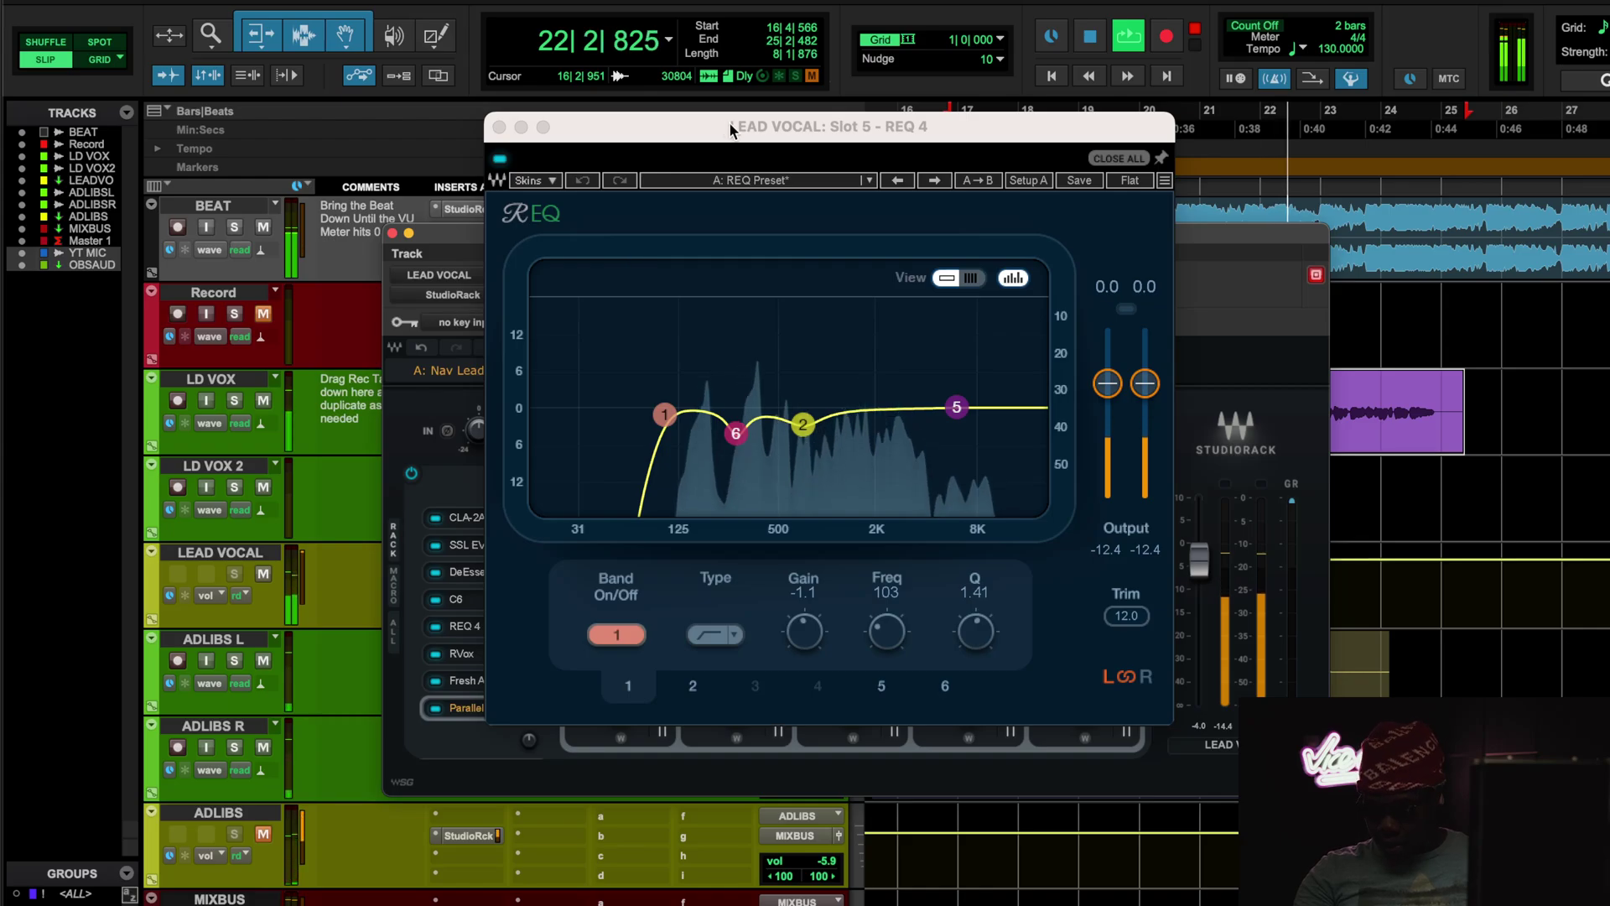
left_click_drag(733, 130, 733, 233)
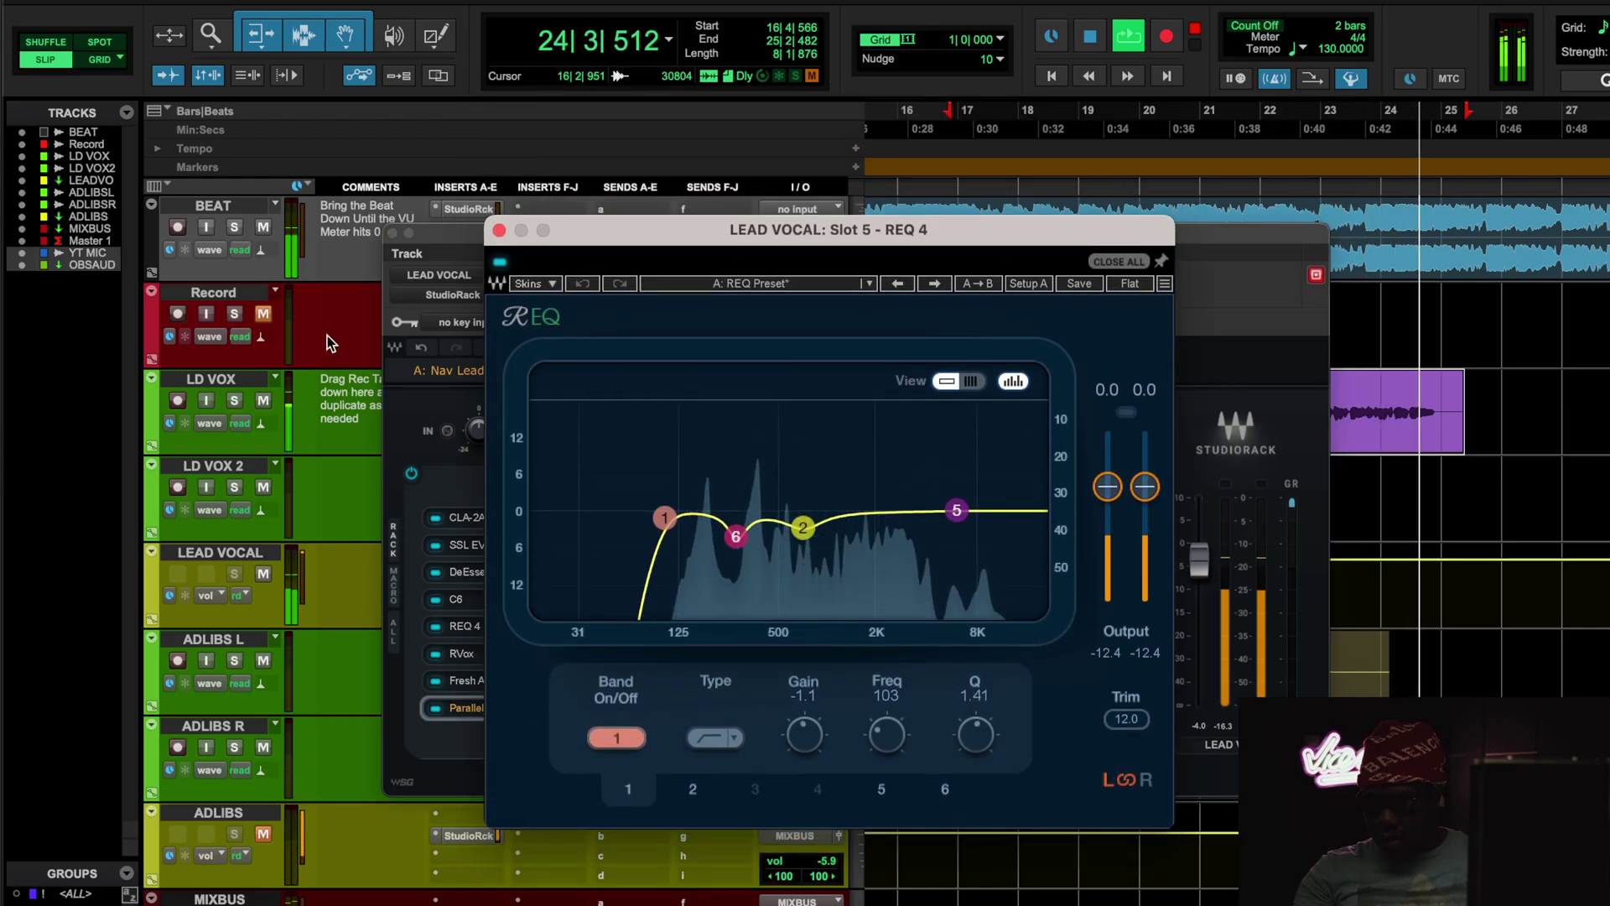
key("space")
left_click(262, 228)
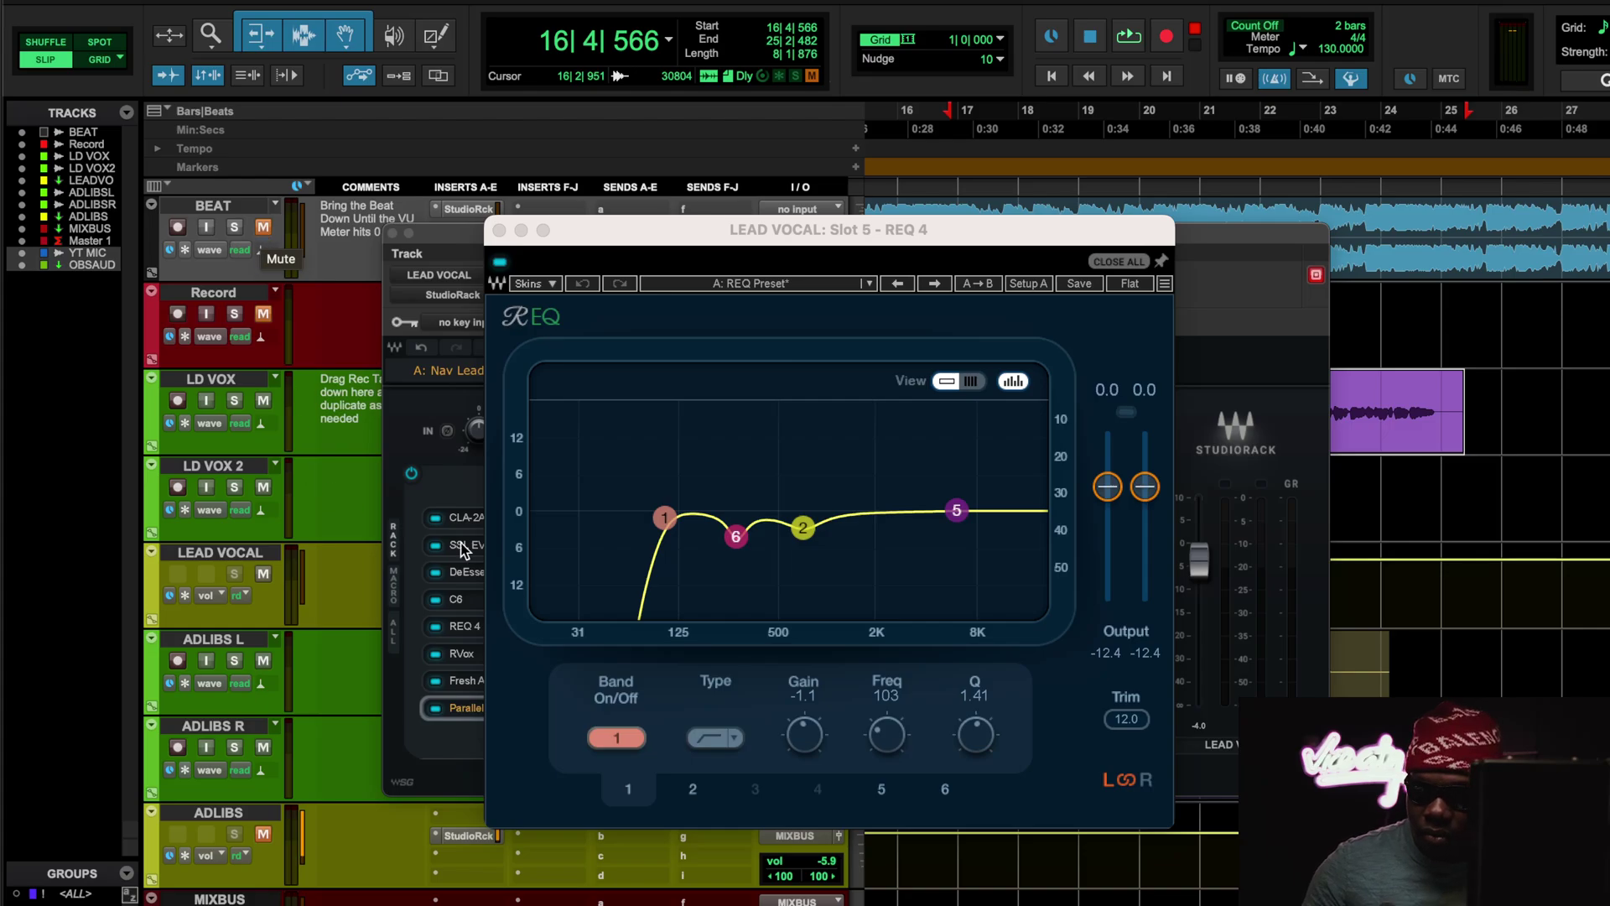
left_click(670, 516)
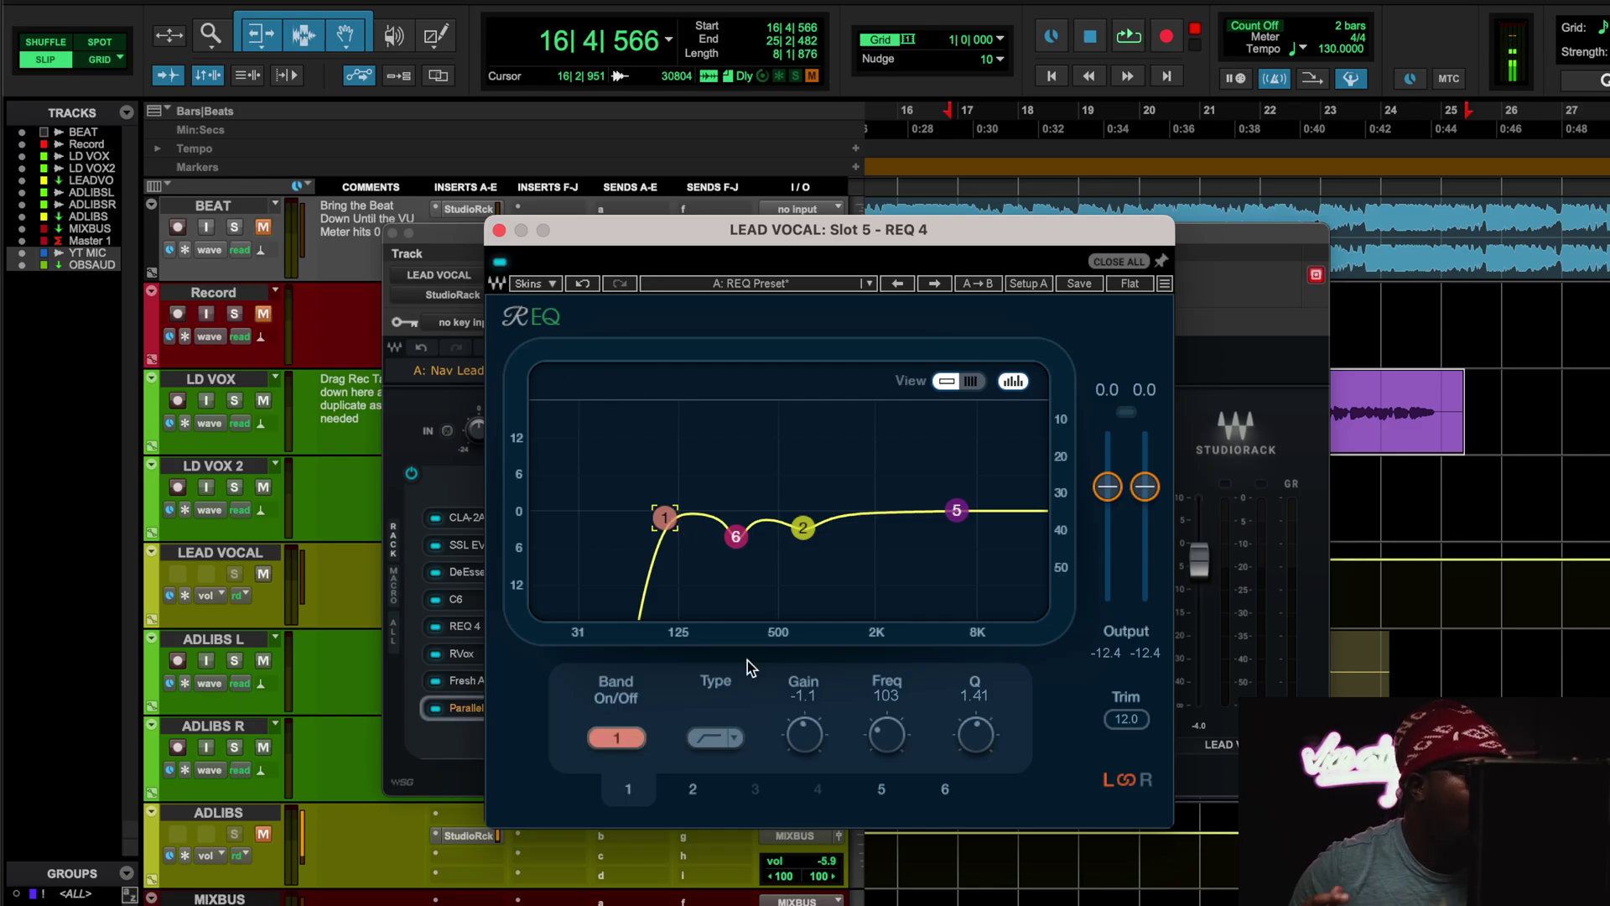
- Compare the solo lead vocal with the REQ 4 bypassed and active, leave it active, close it and stop playback
key("space")
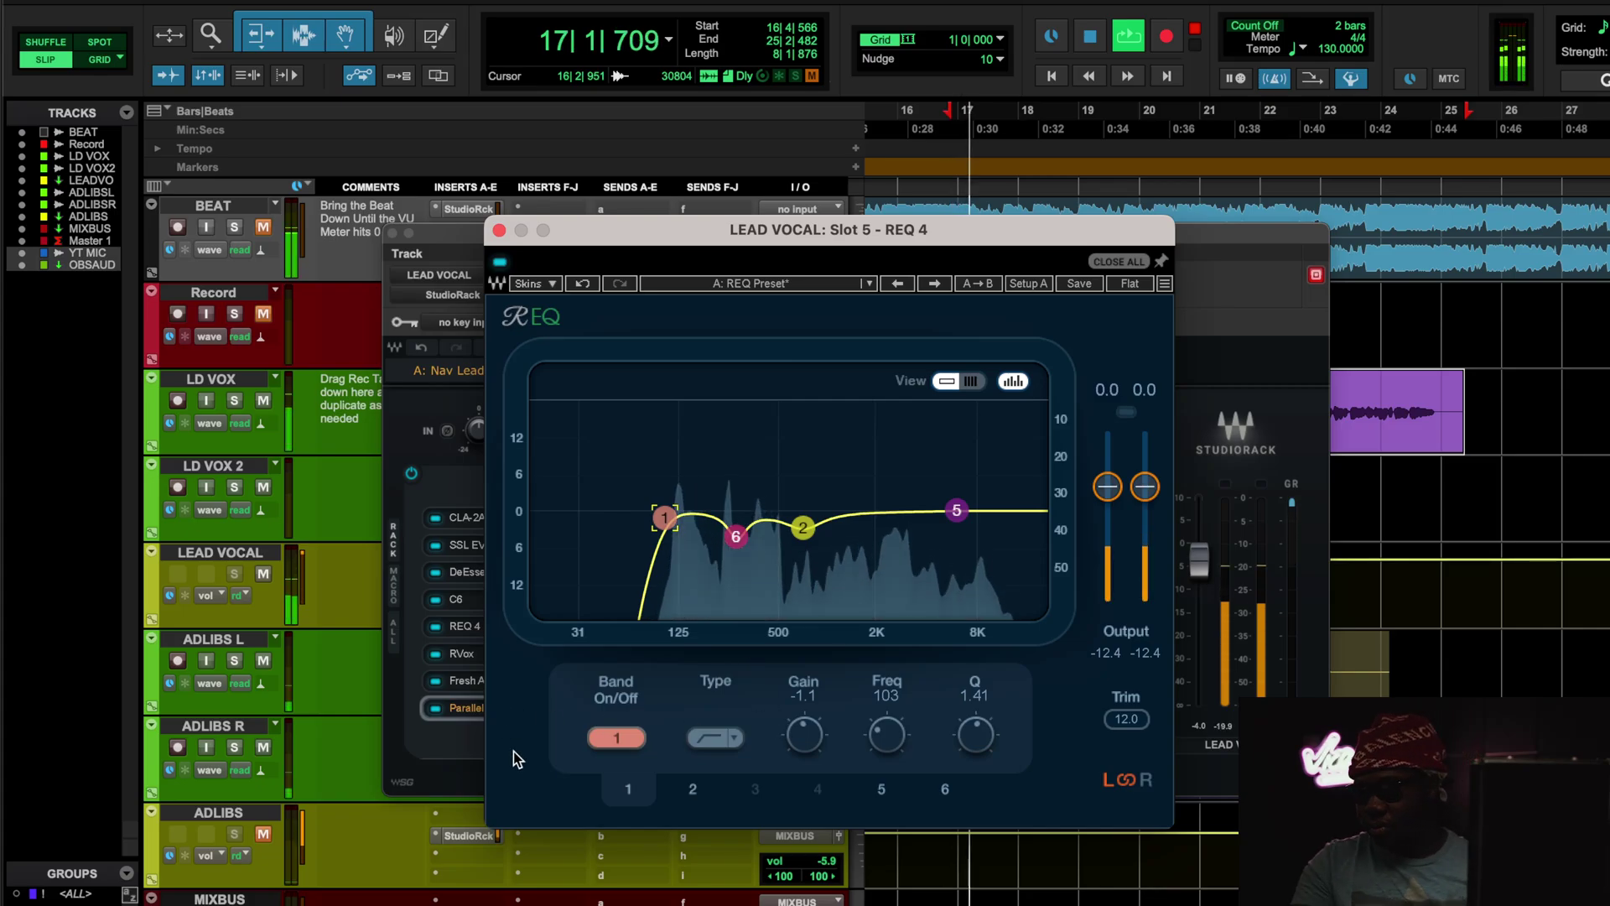
left_click(501, 263)
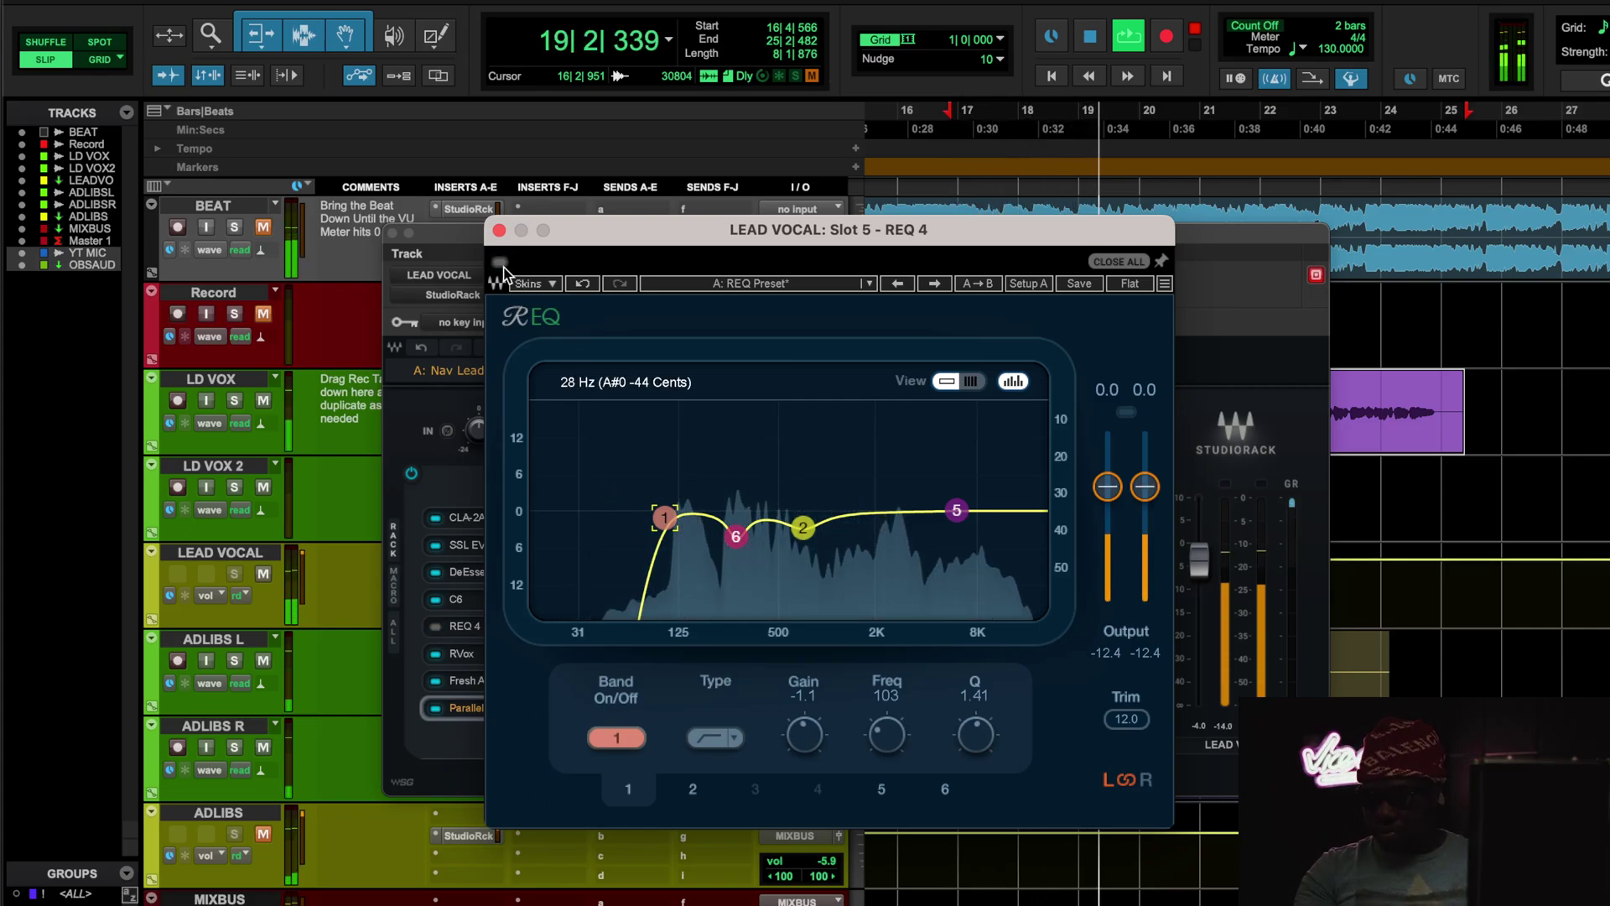
left_click(501, 263)
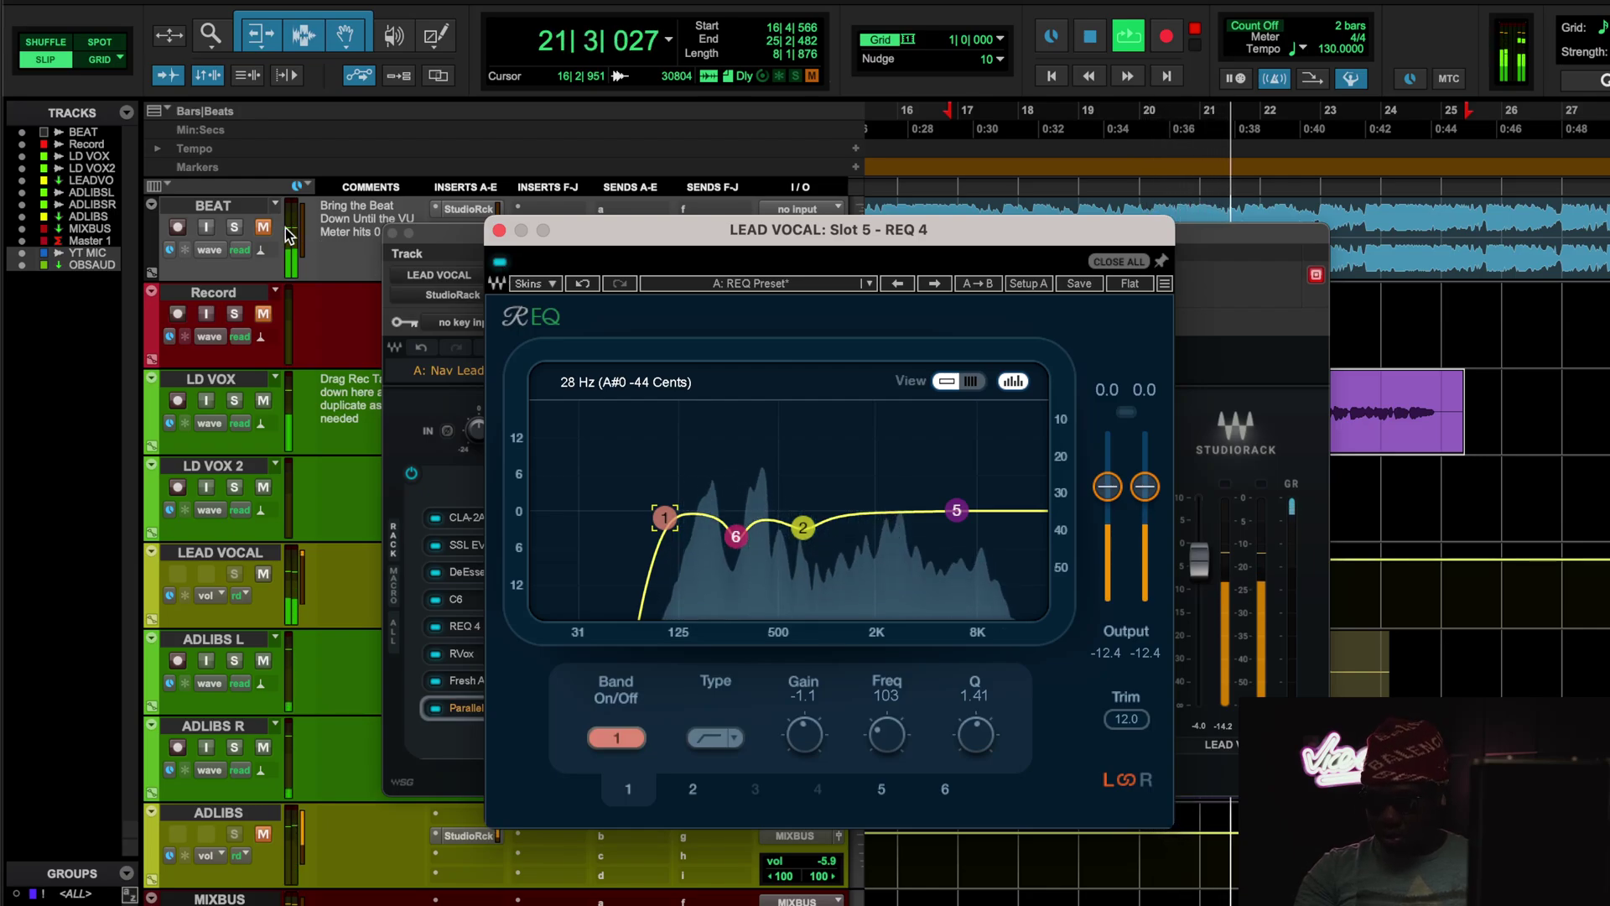
left_click(504, 263)
key("space")
key("space")
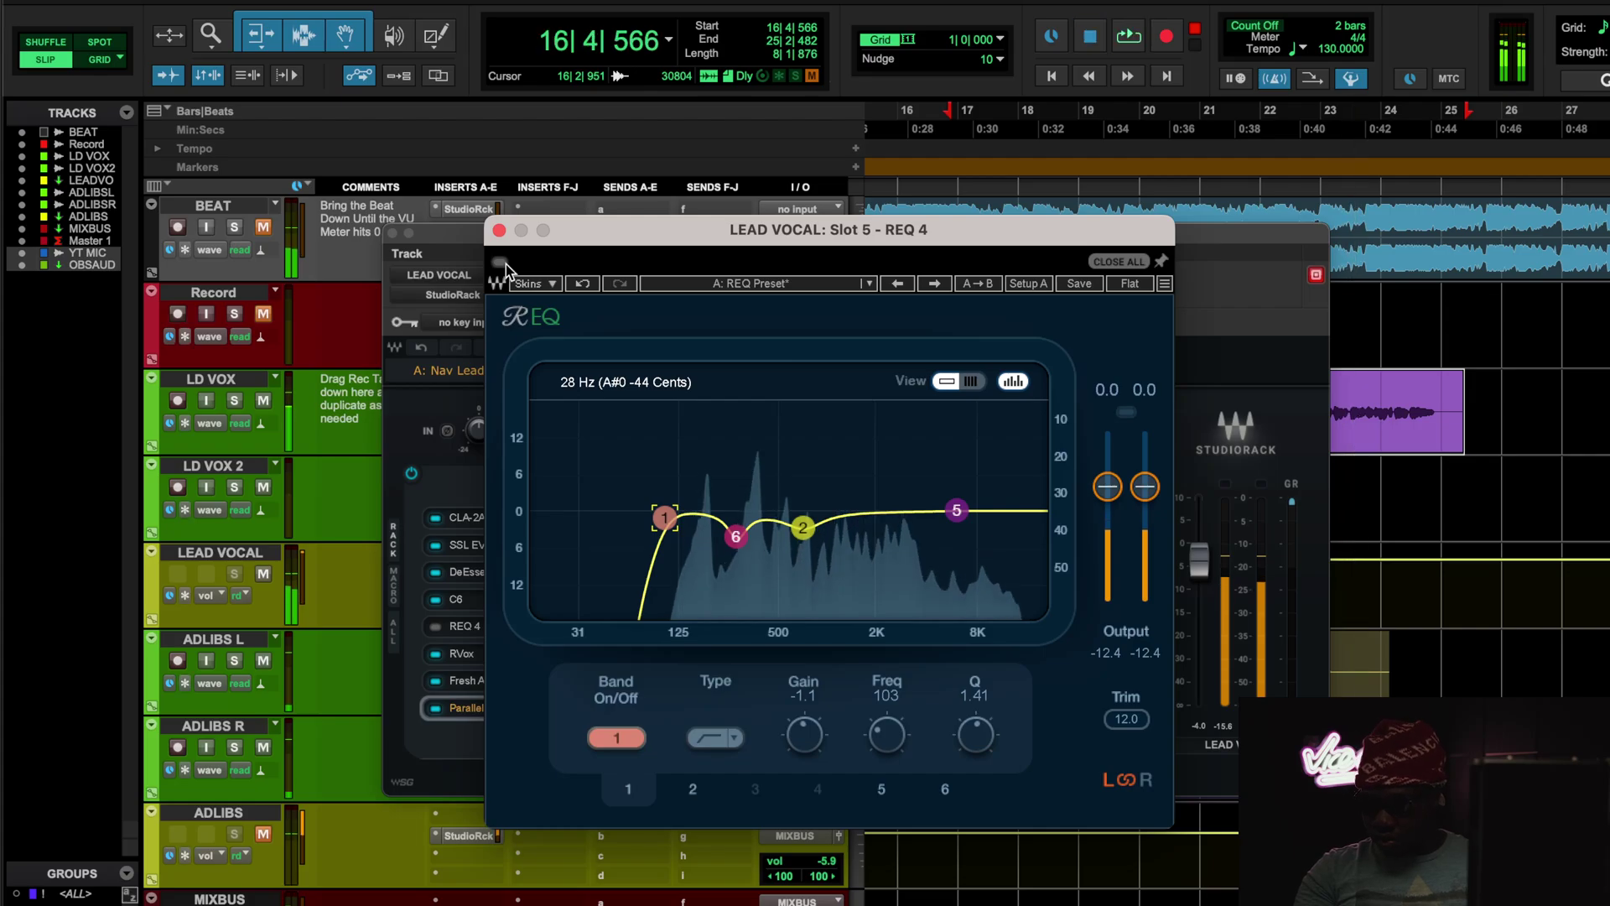
left_click(501, 263)
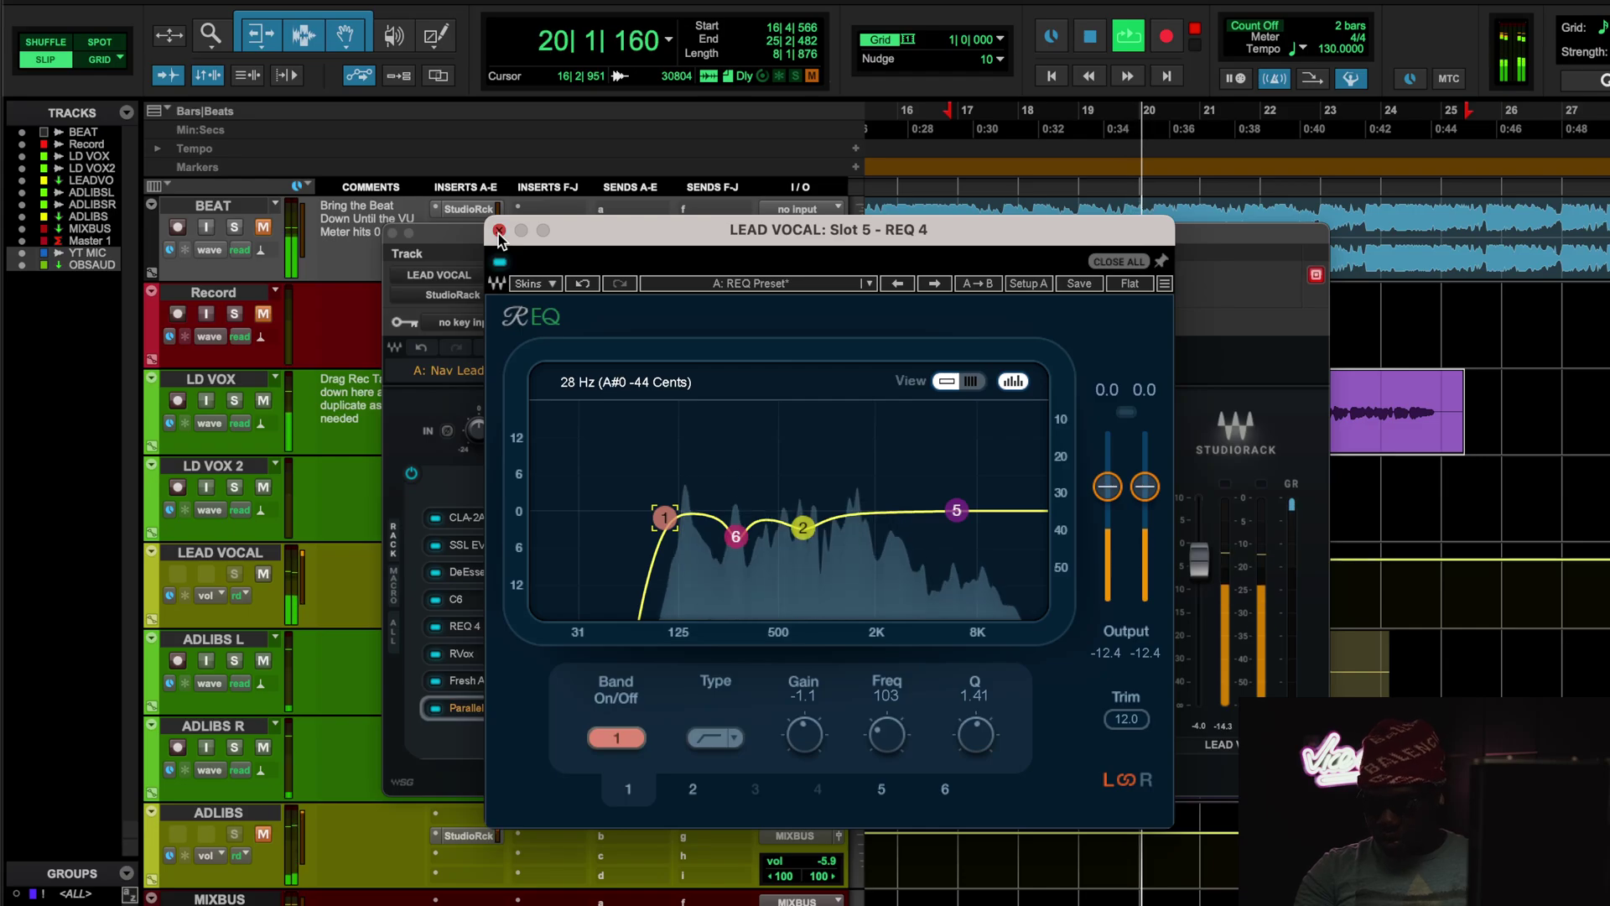
left_click(499, 230)
key("space")
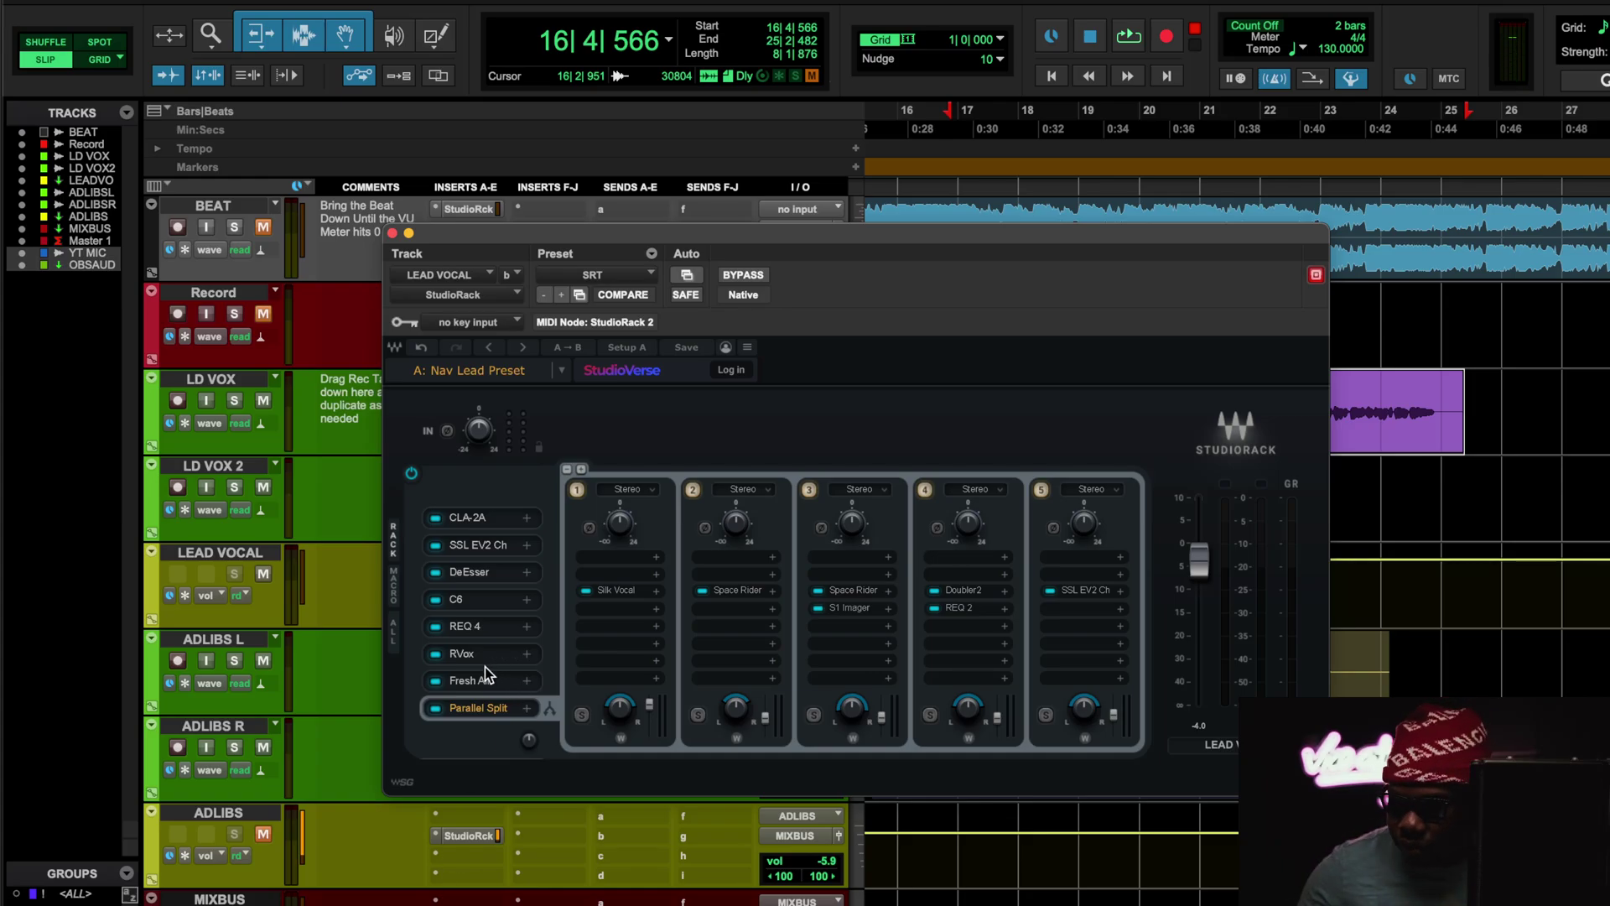
- Open the RVox in the lead vocal rack and compare the vocal with it bypassed and active, briefly unmuting the BEAT track at the end
left_click(477, 657)
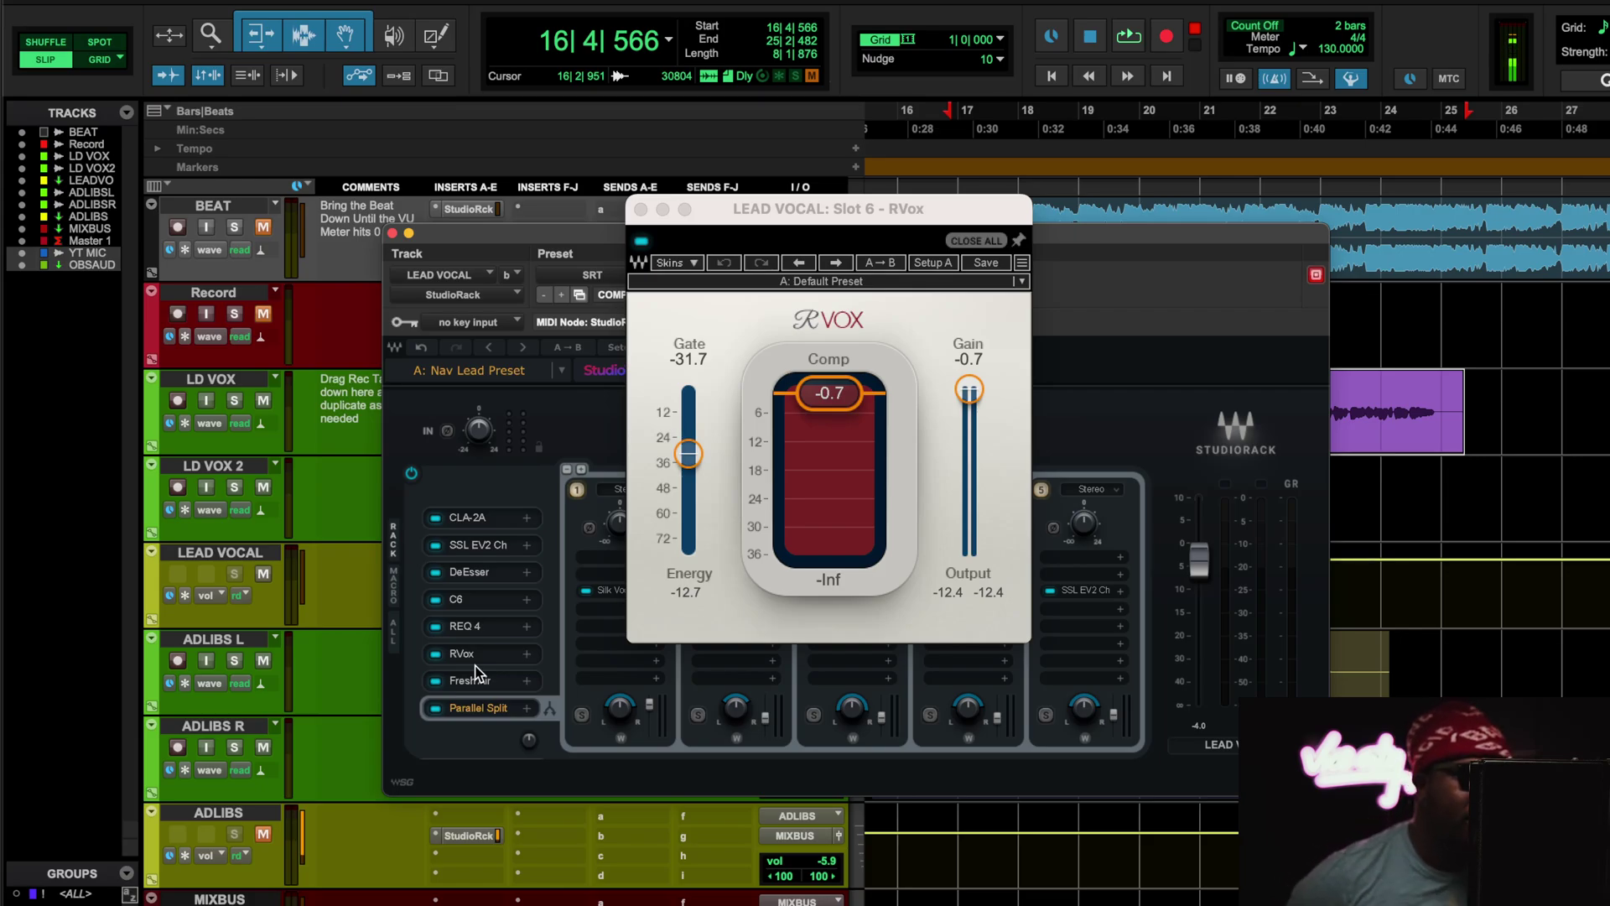
key("space")
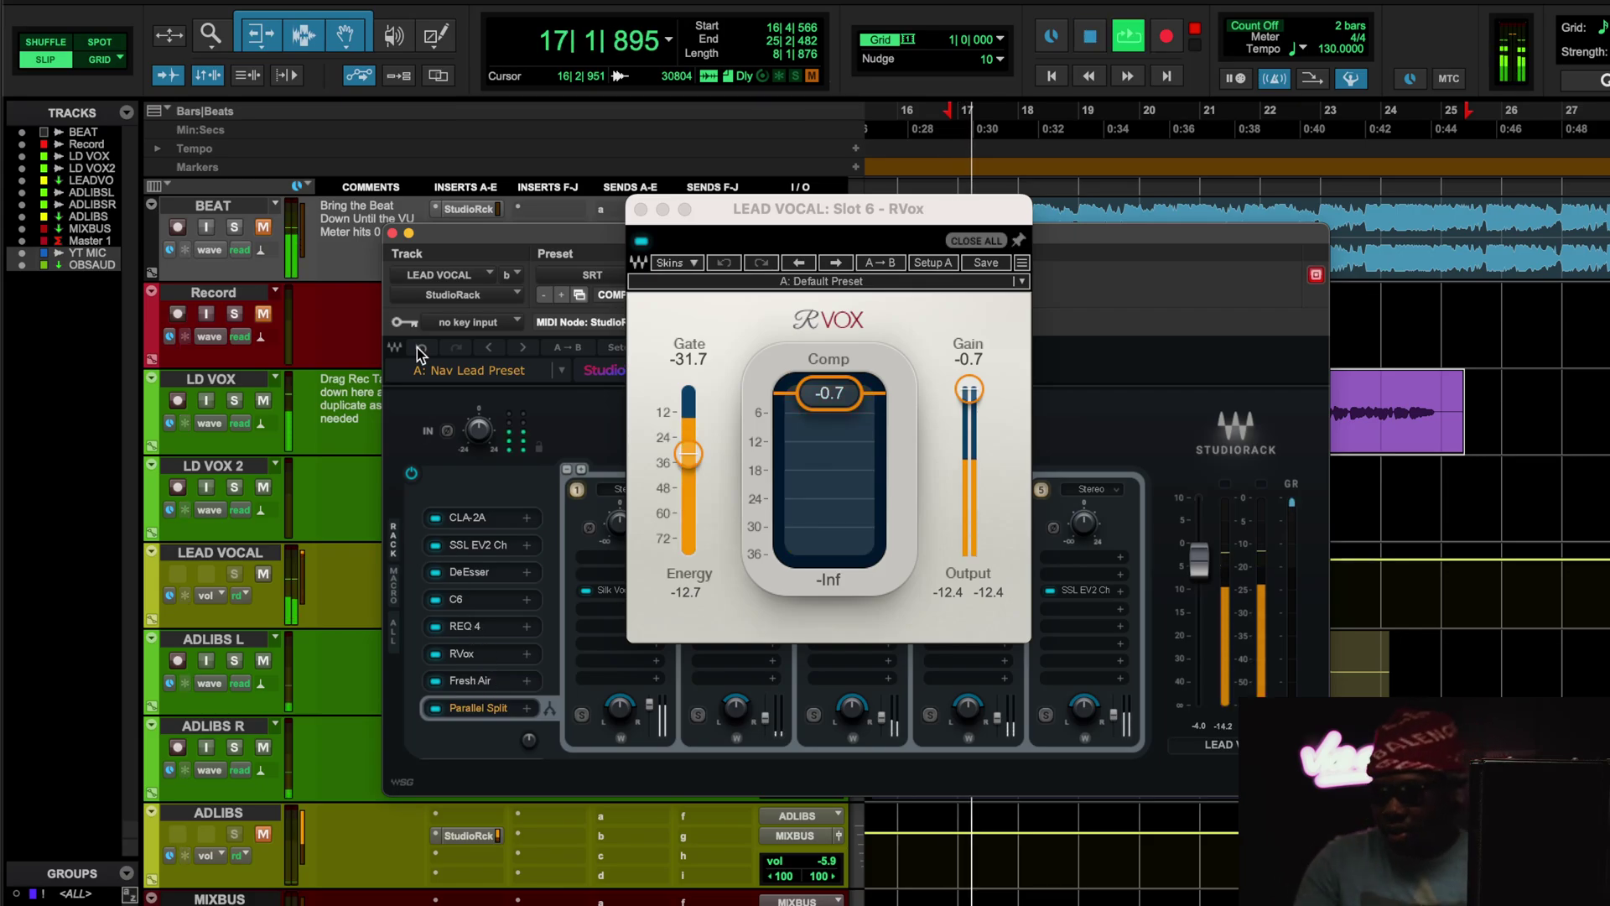
left_click(641, 243)
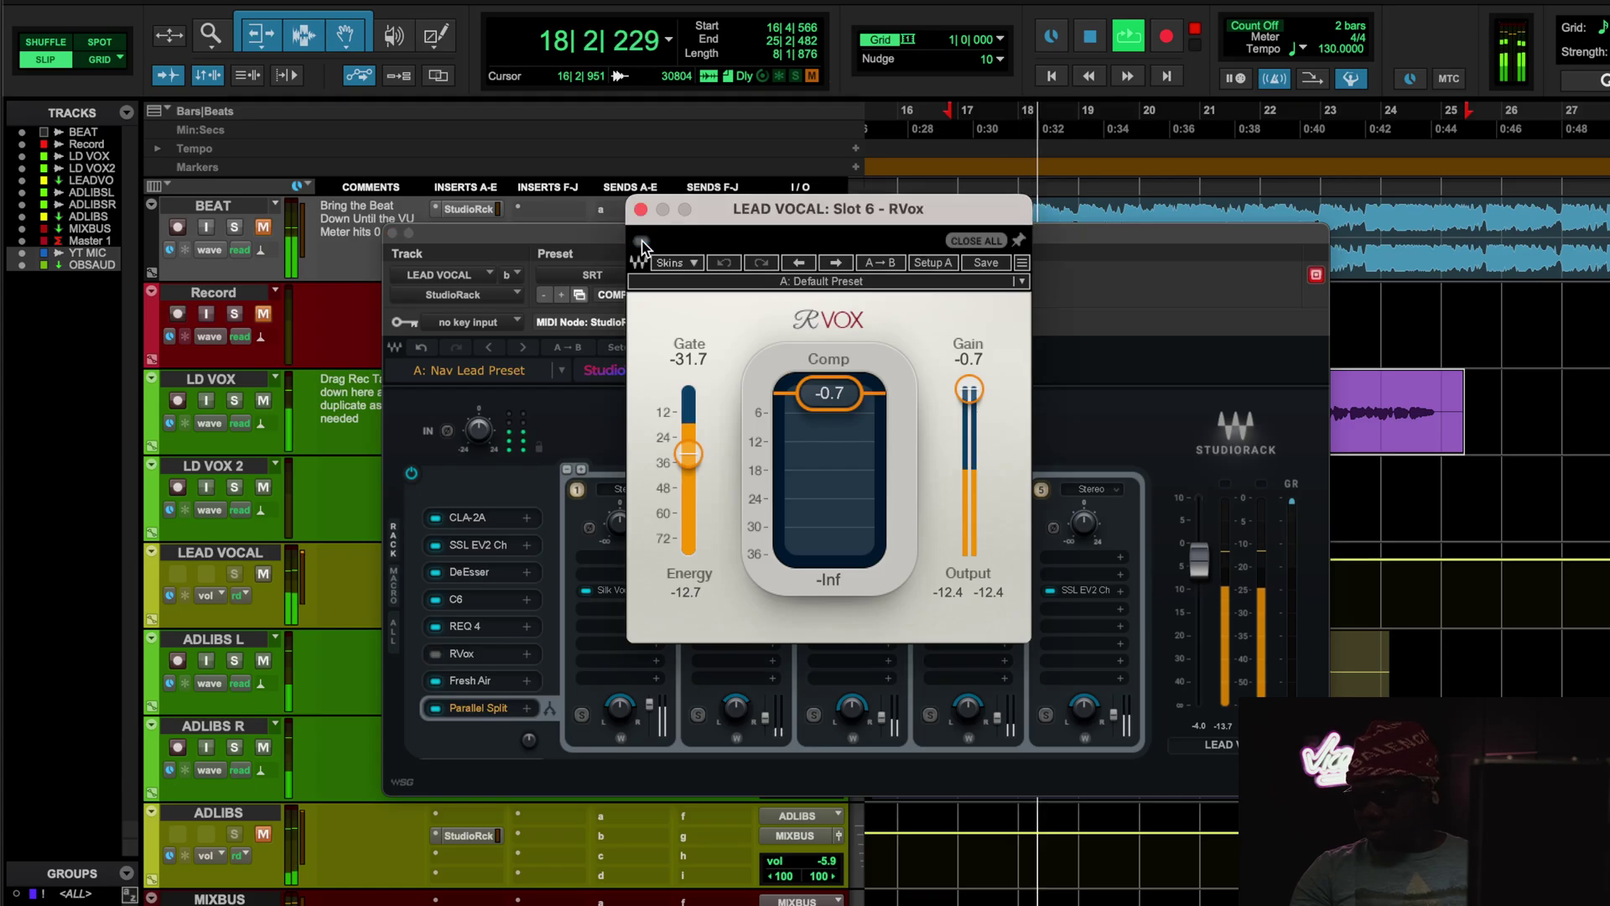
left_click(641, 244)
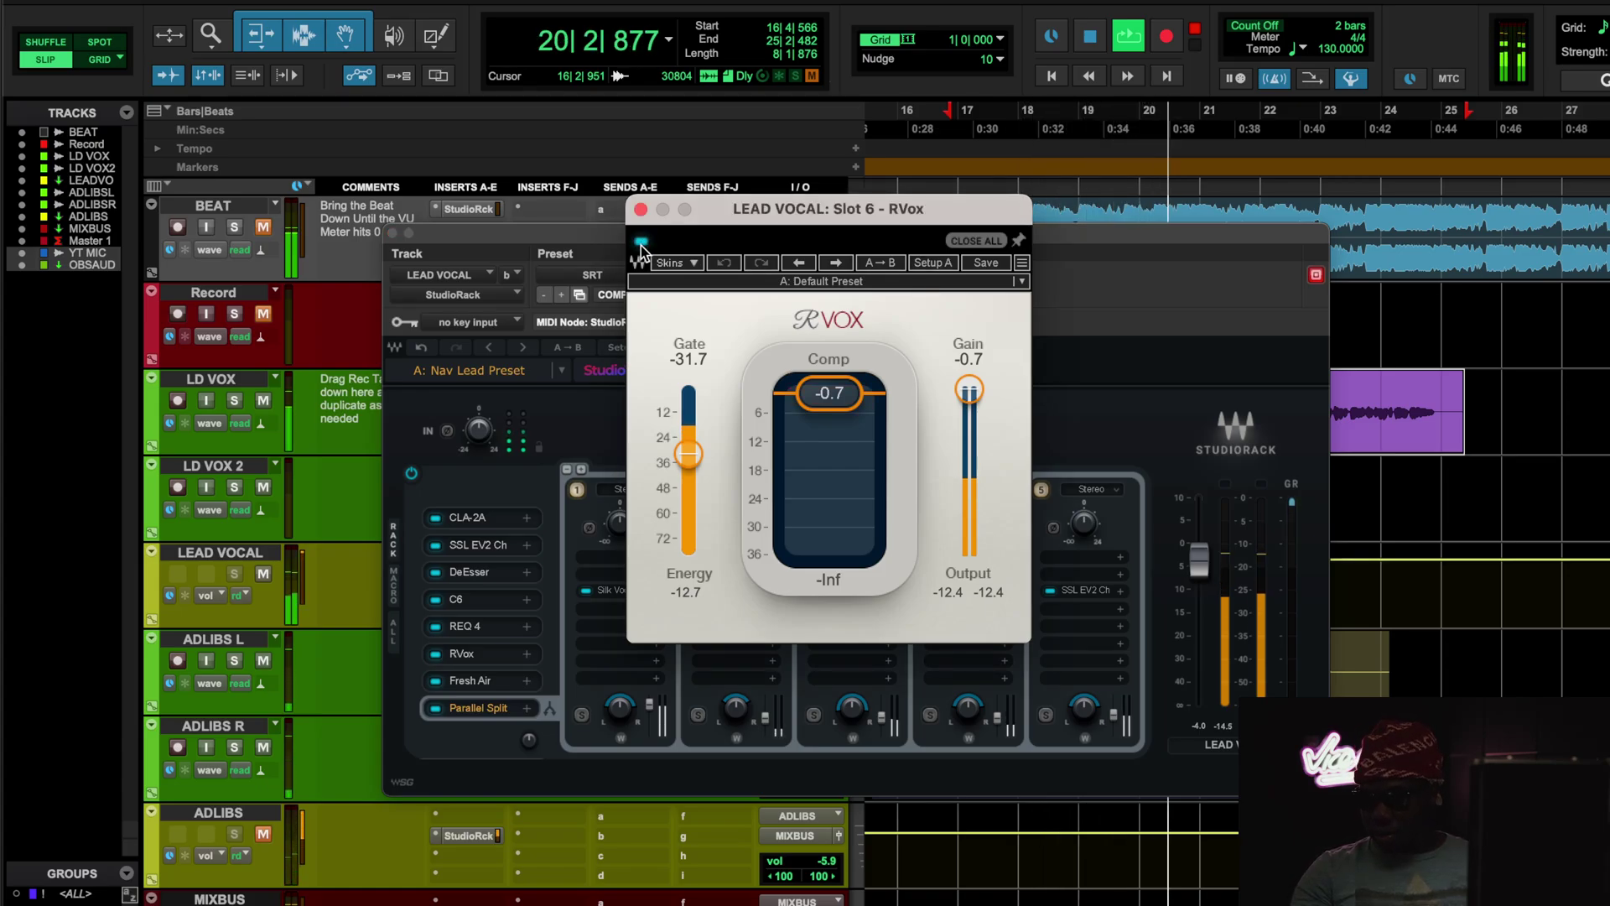
left_click(642, 243)
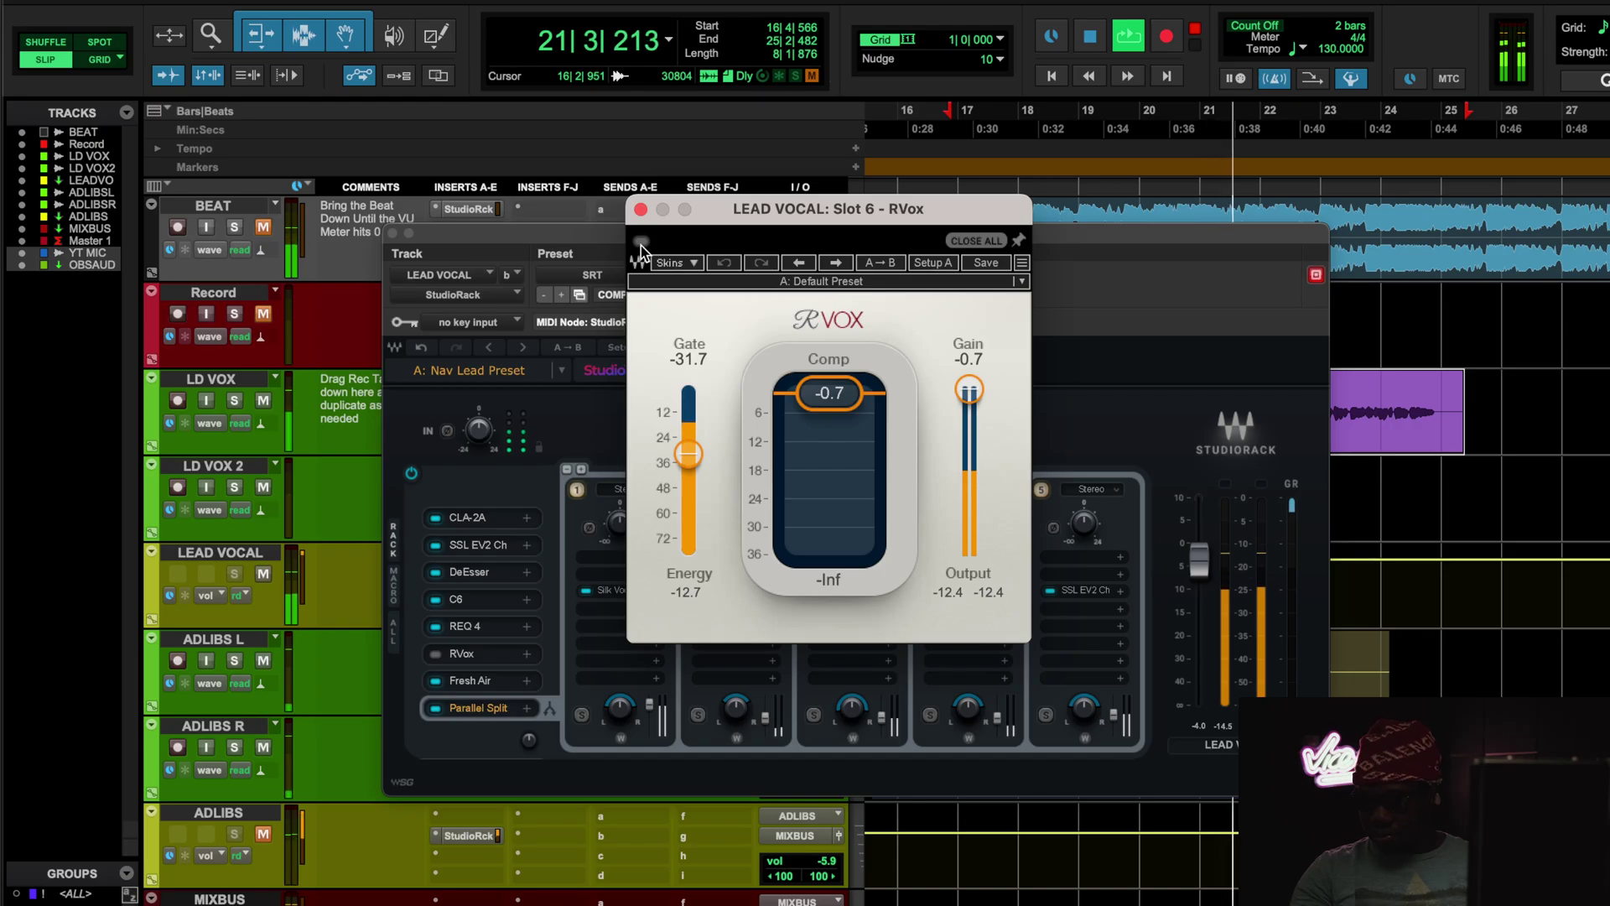
key("space")
key("space")
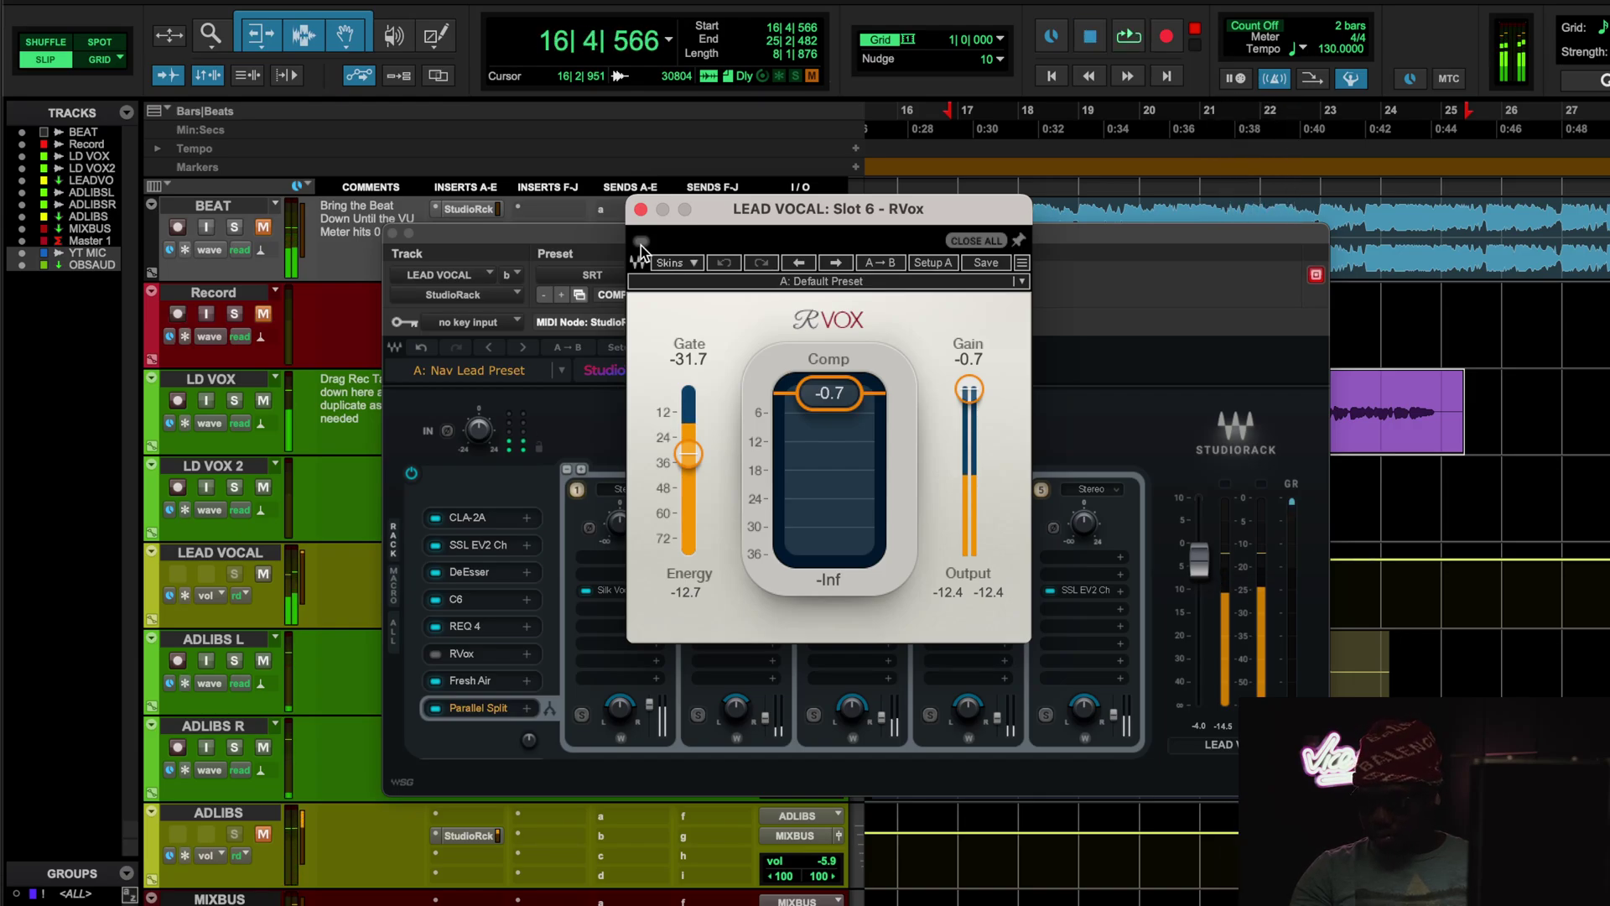
left_click(641, 243)
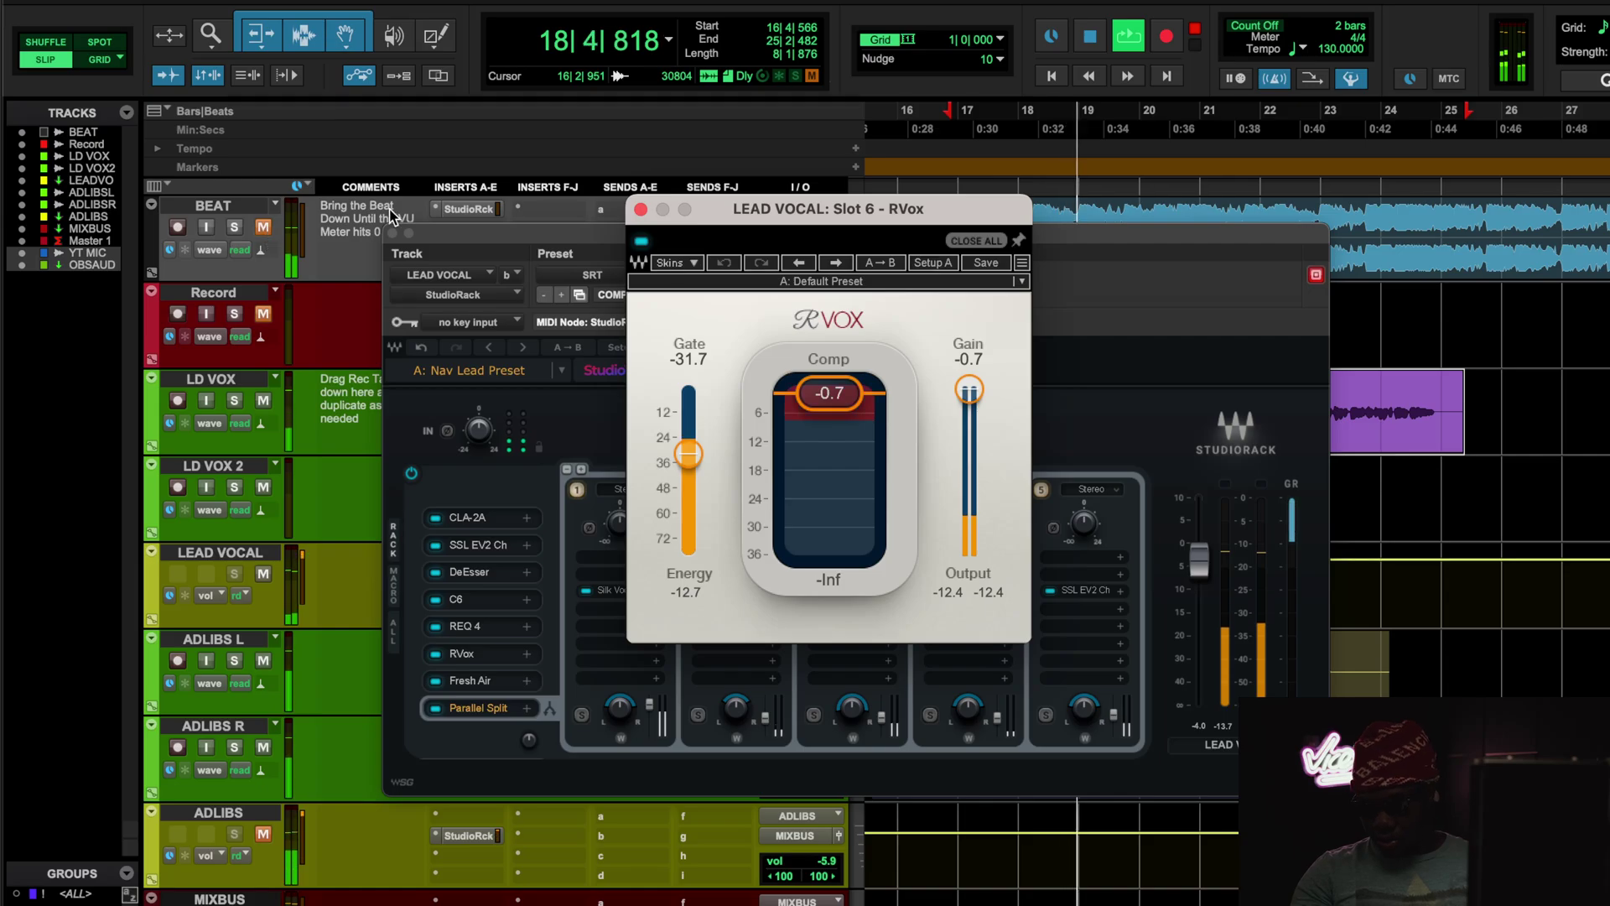
left_click(275, 222)
left_click(275, 224)
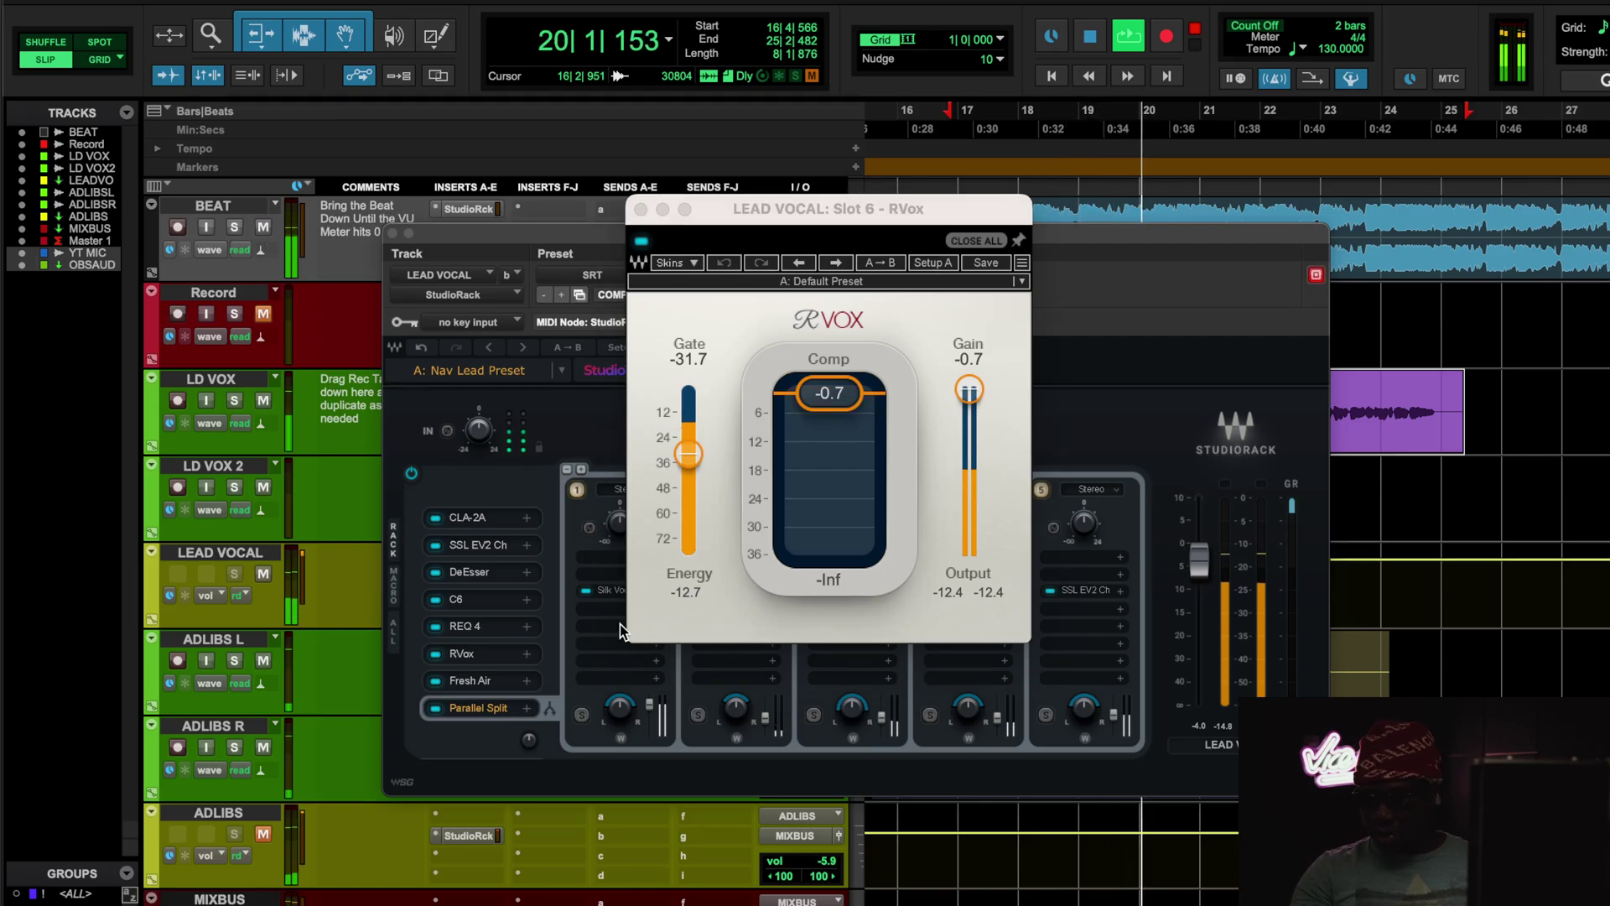
- Open Fresh Air in the lead vocal rack, listen with the BEAT track unmuted, mute the beat again and stop playback
left_click(470, 681)
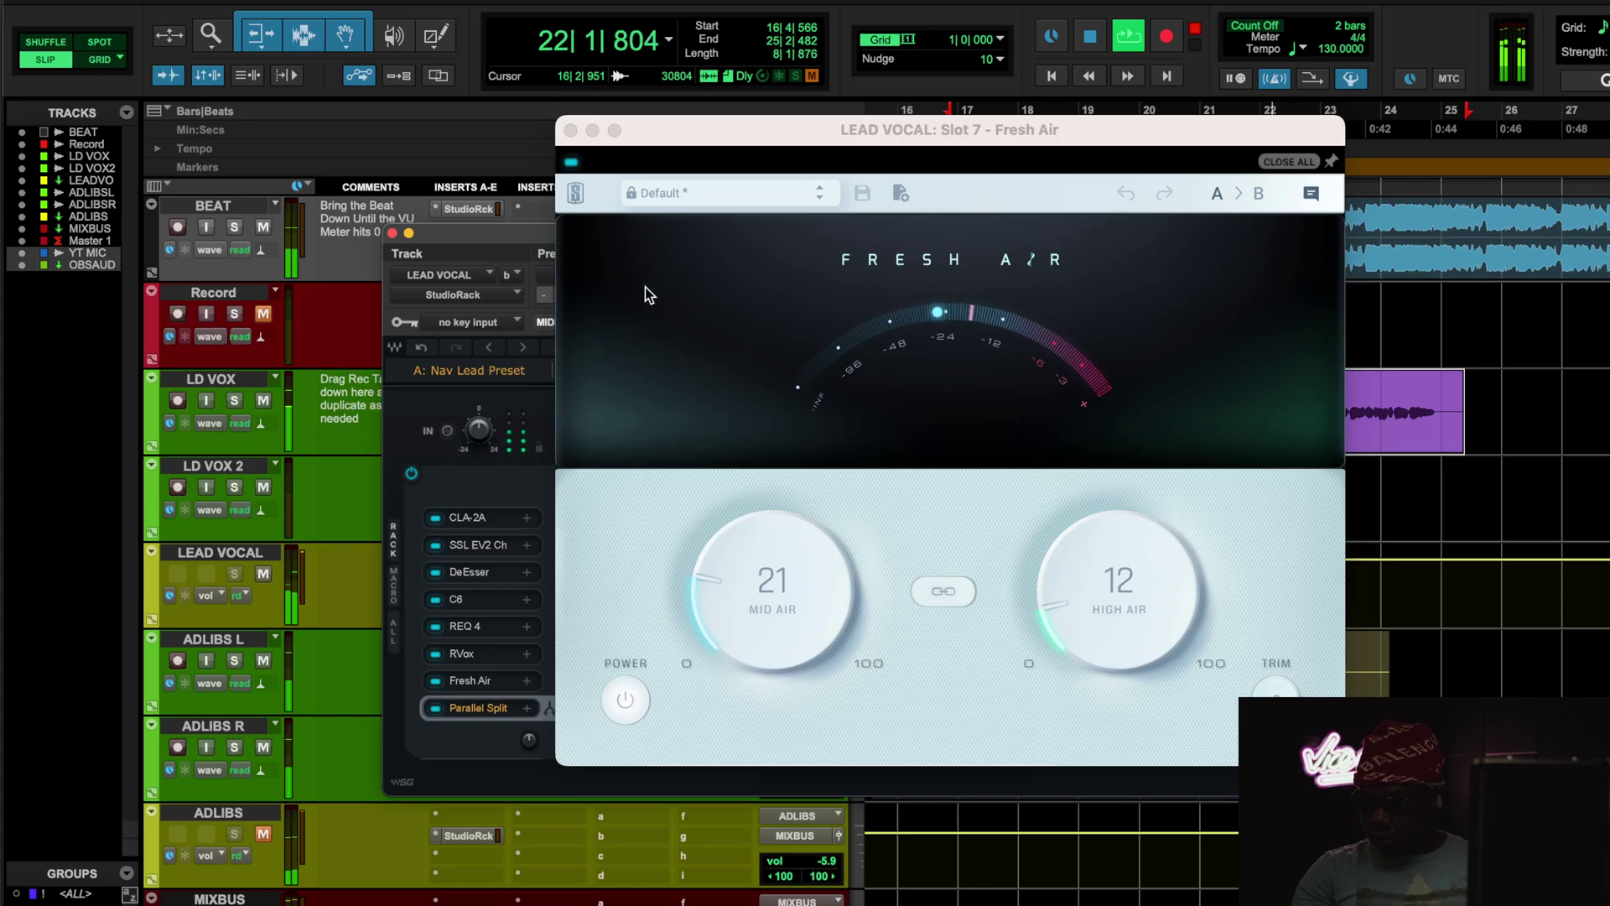
left_click(264, 228)
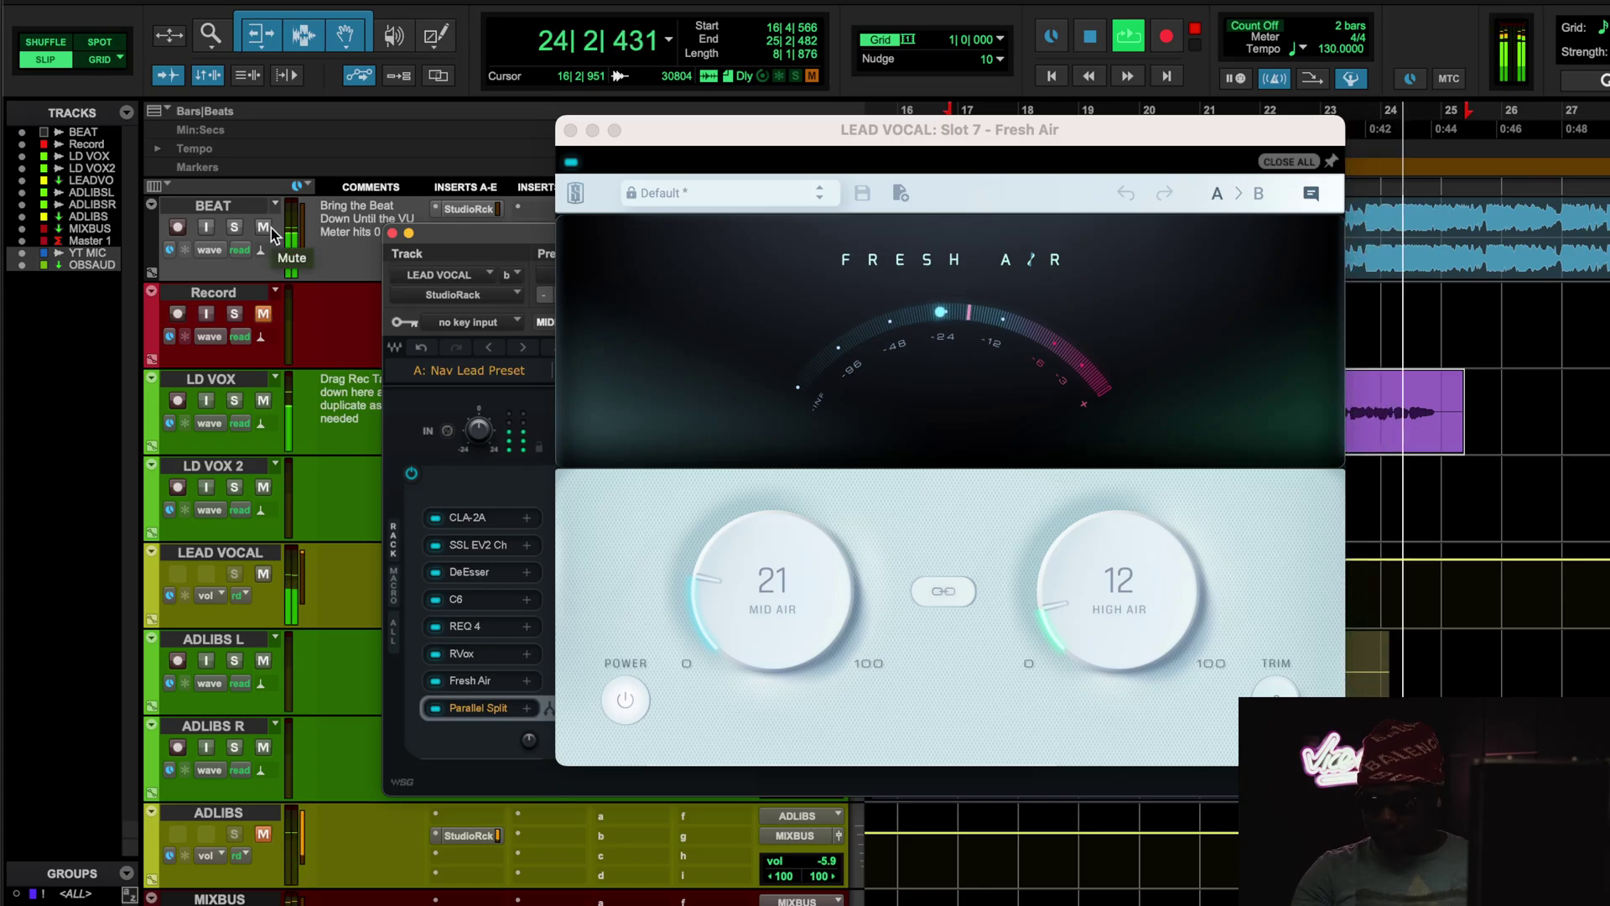
key("space")
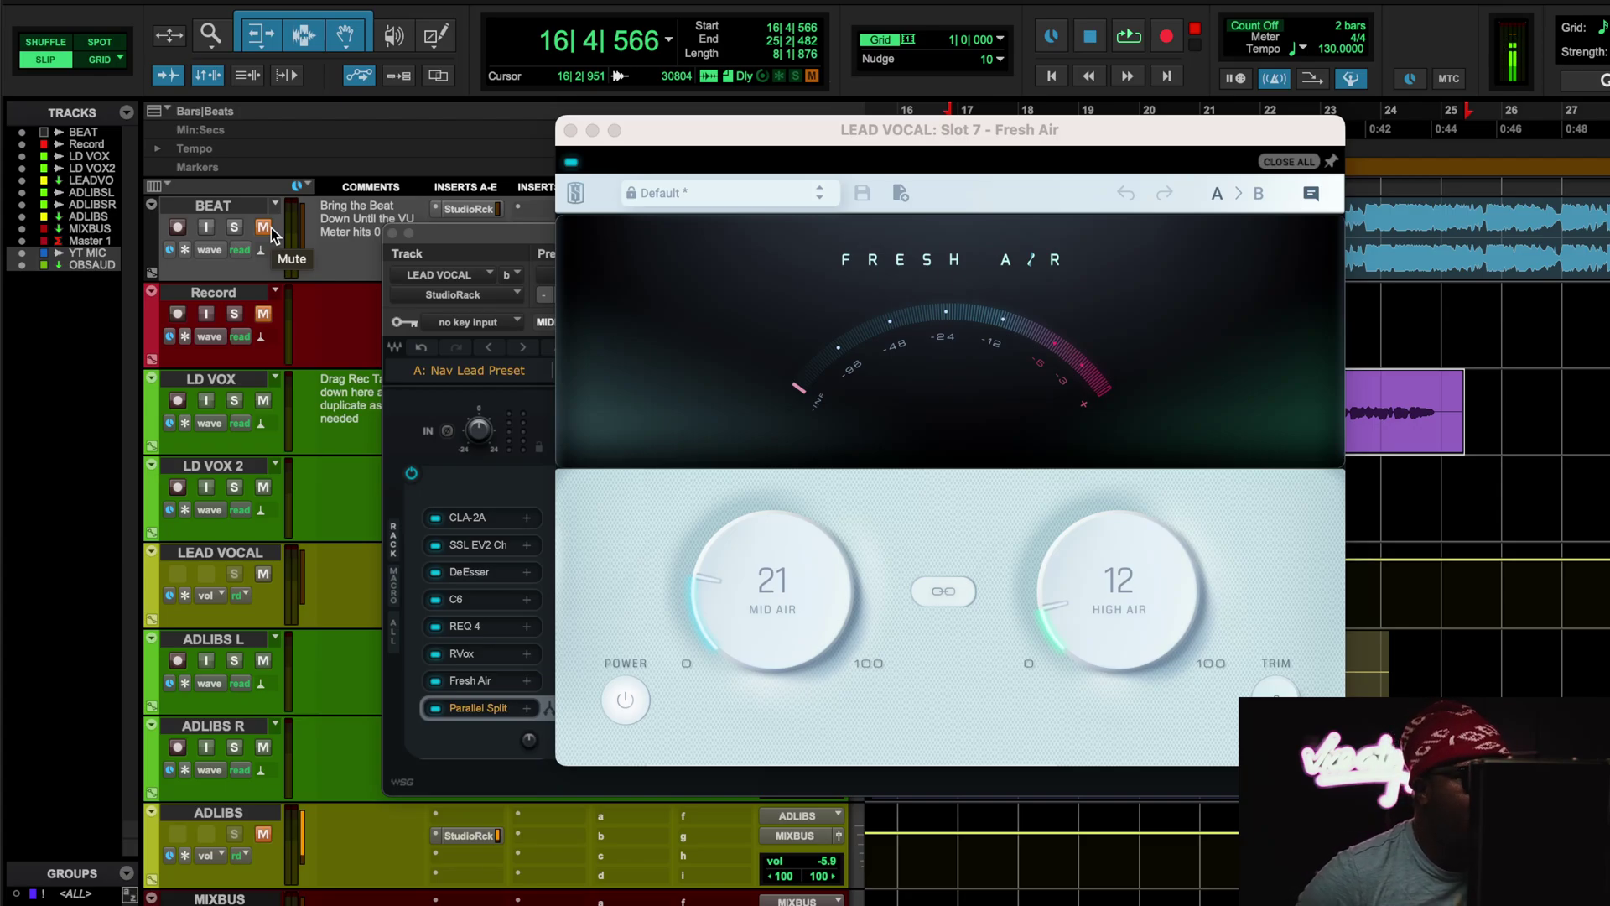
- Close all of the lead vocal's plugin windows and open the Auto-Tune insert on the LD VOX track
left_click(395, 240)
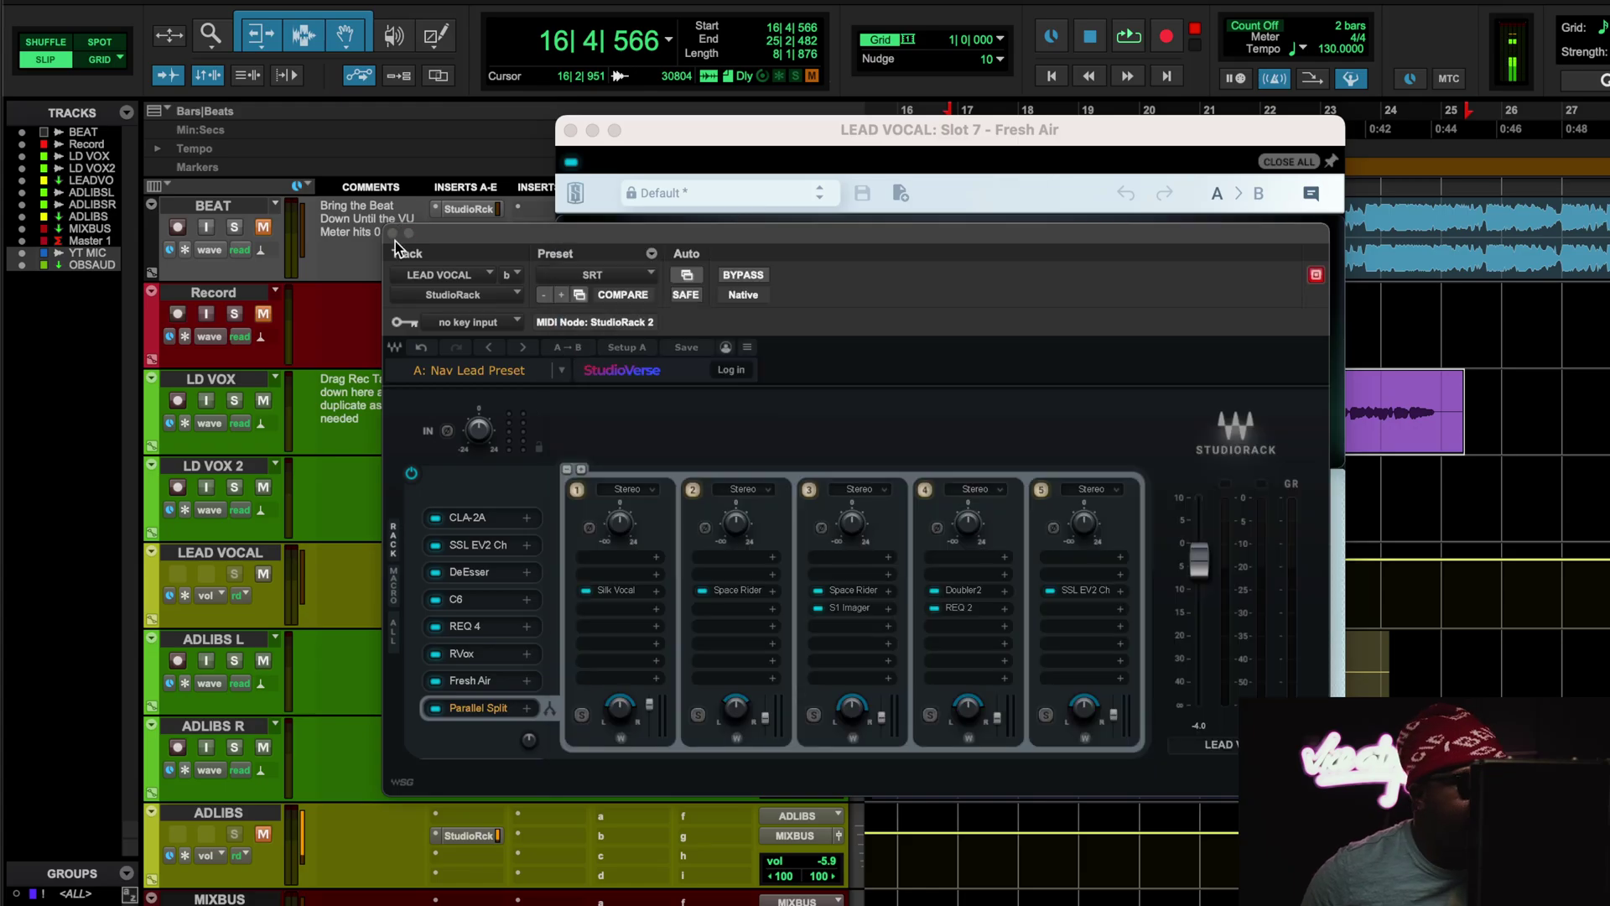
left_click(392, 235, "alt")
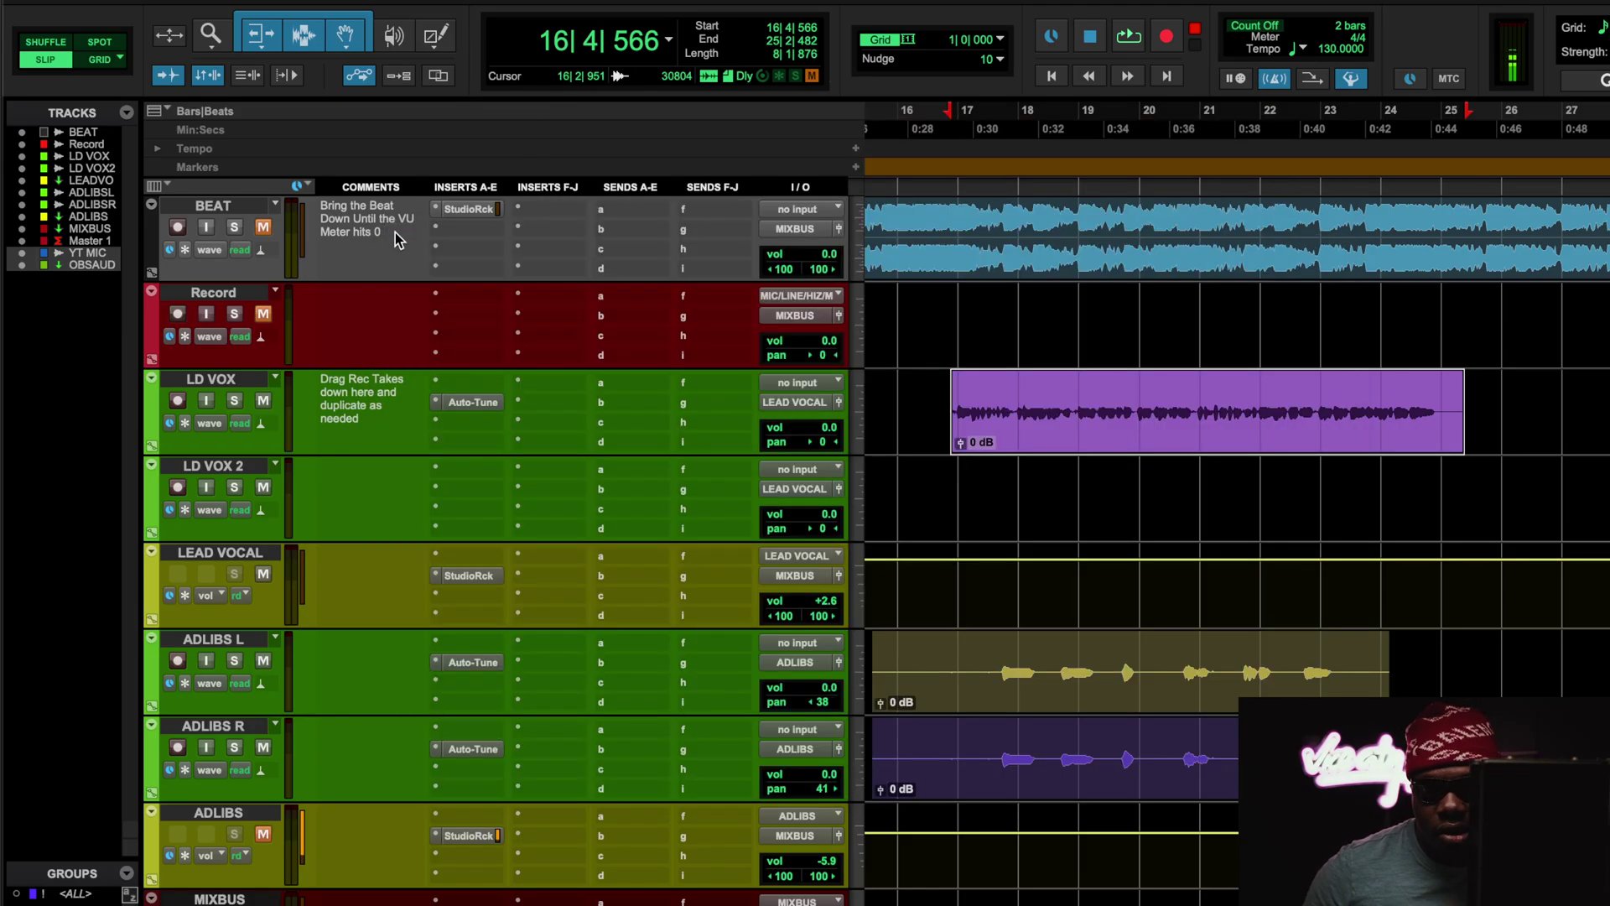
left_click(473, 403)
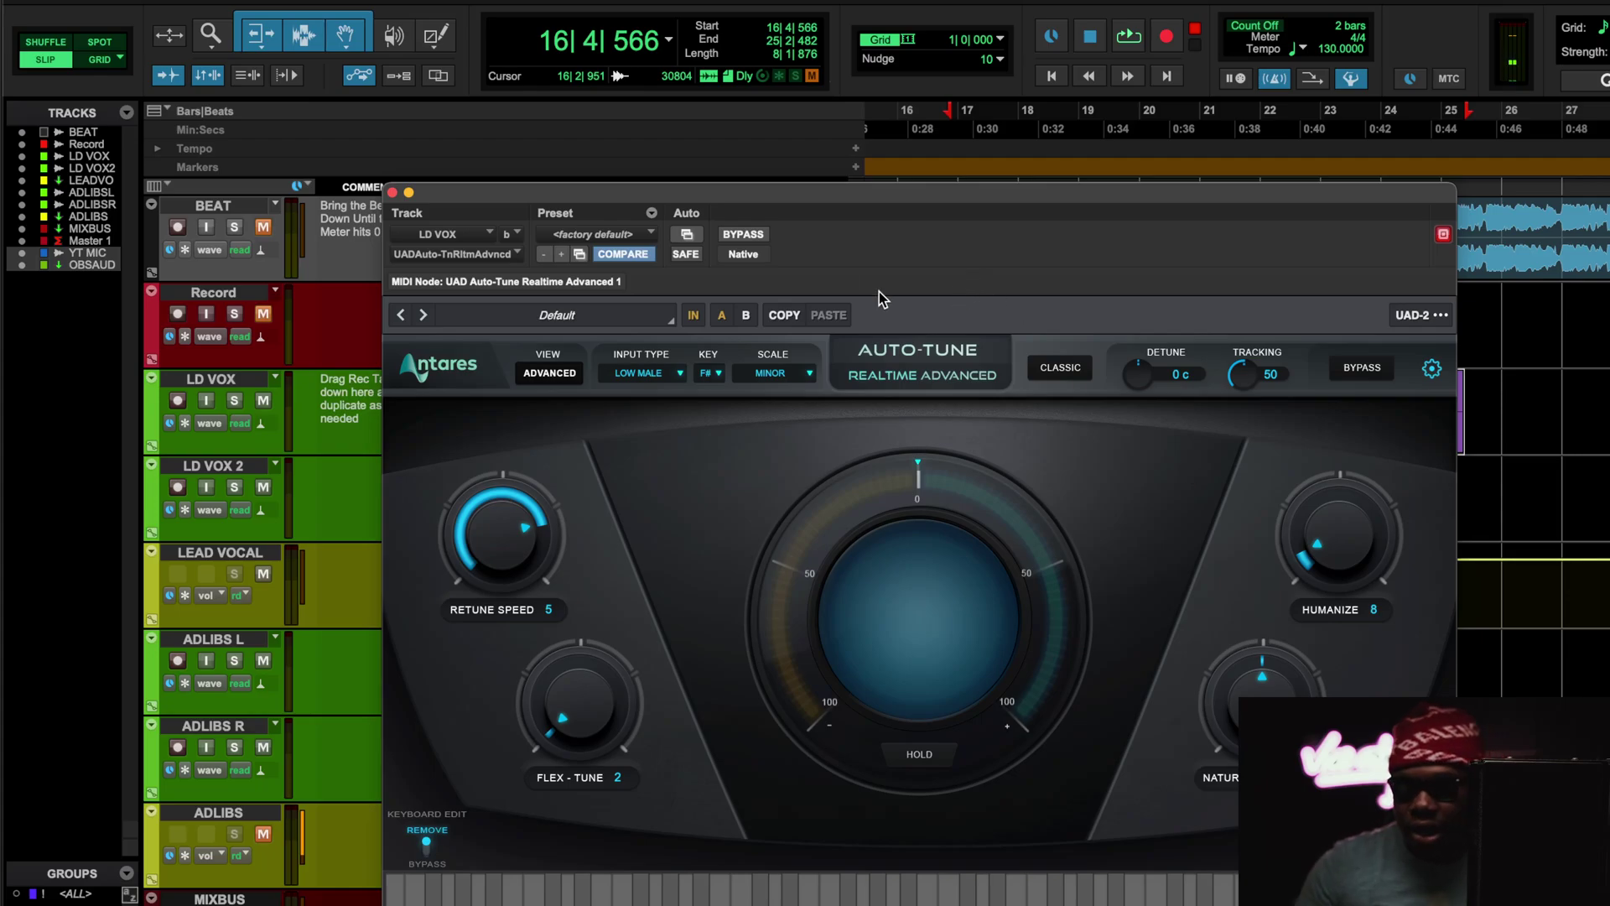
- Close the LD VOX Auto-Tune and open Fresh Air in the LEAD VOCAL track's StudioRack
left_click(392, 193)
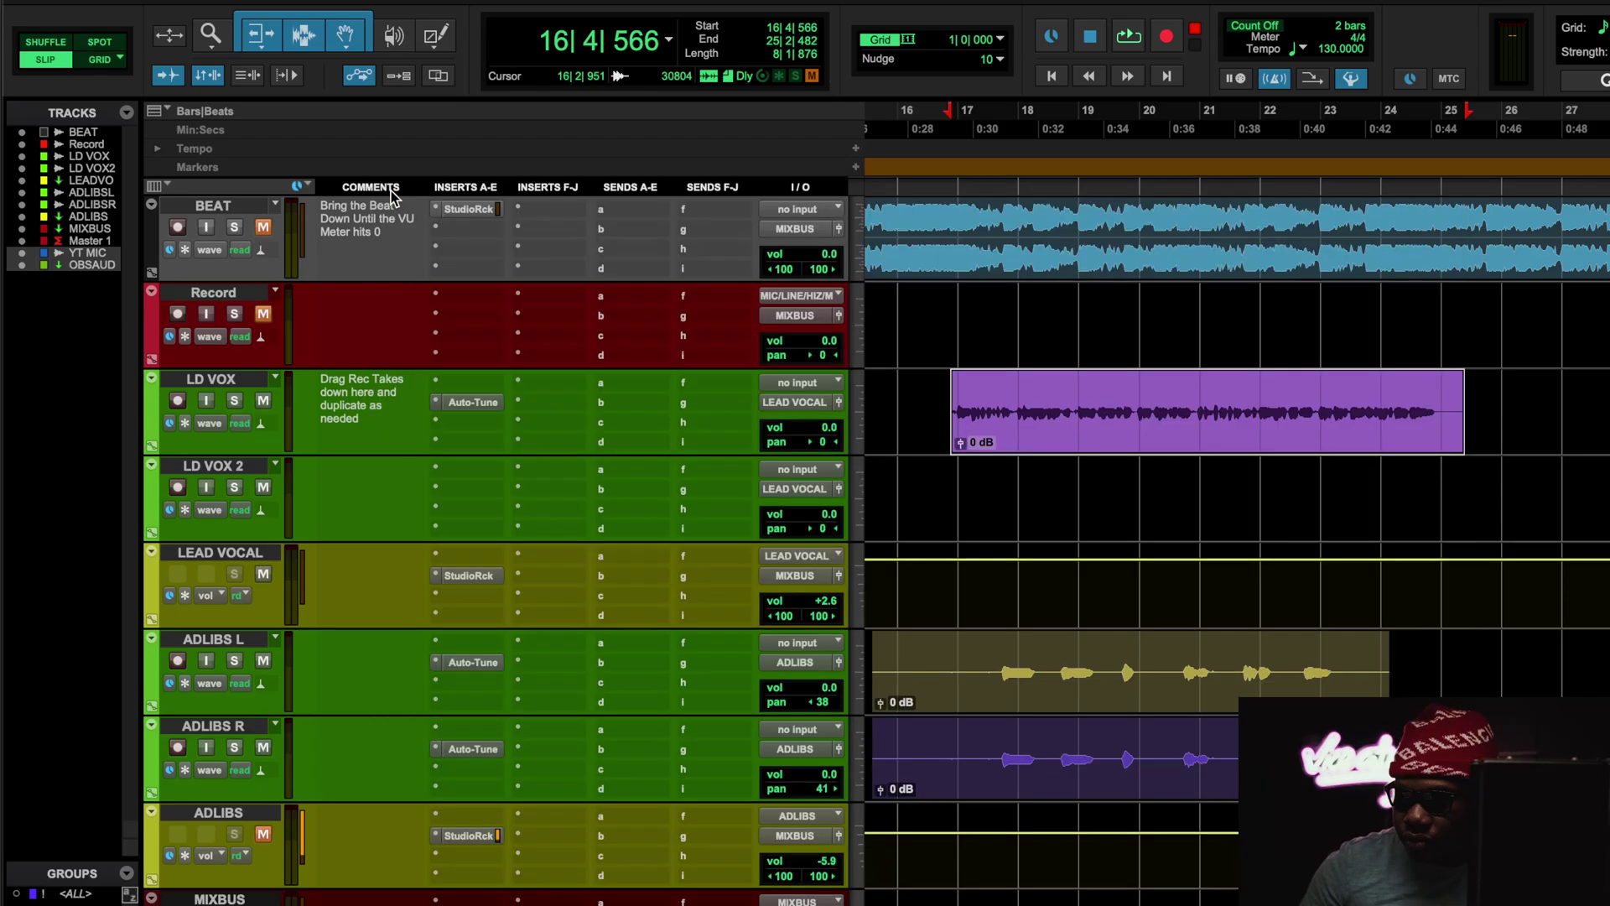
left_click(471, 576)
left_click(491, 639)
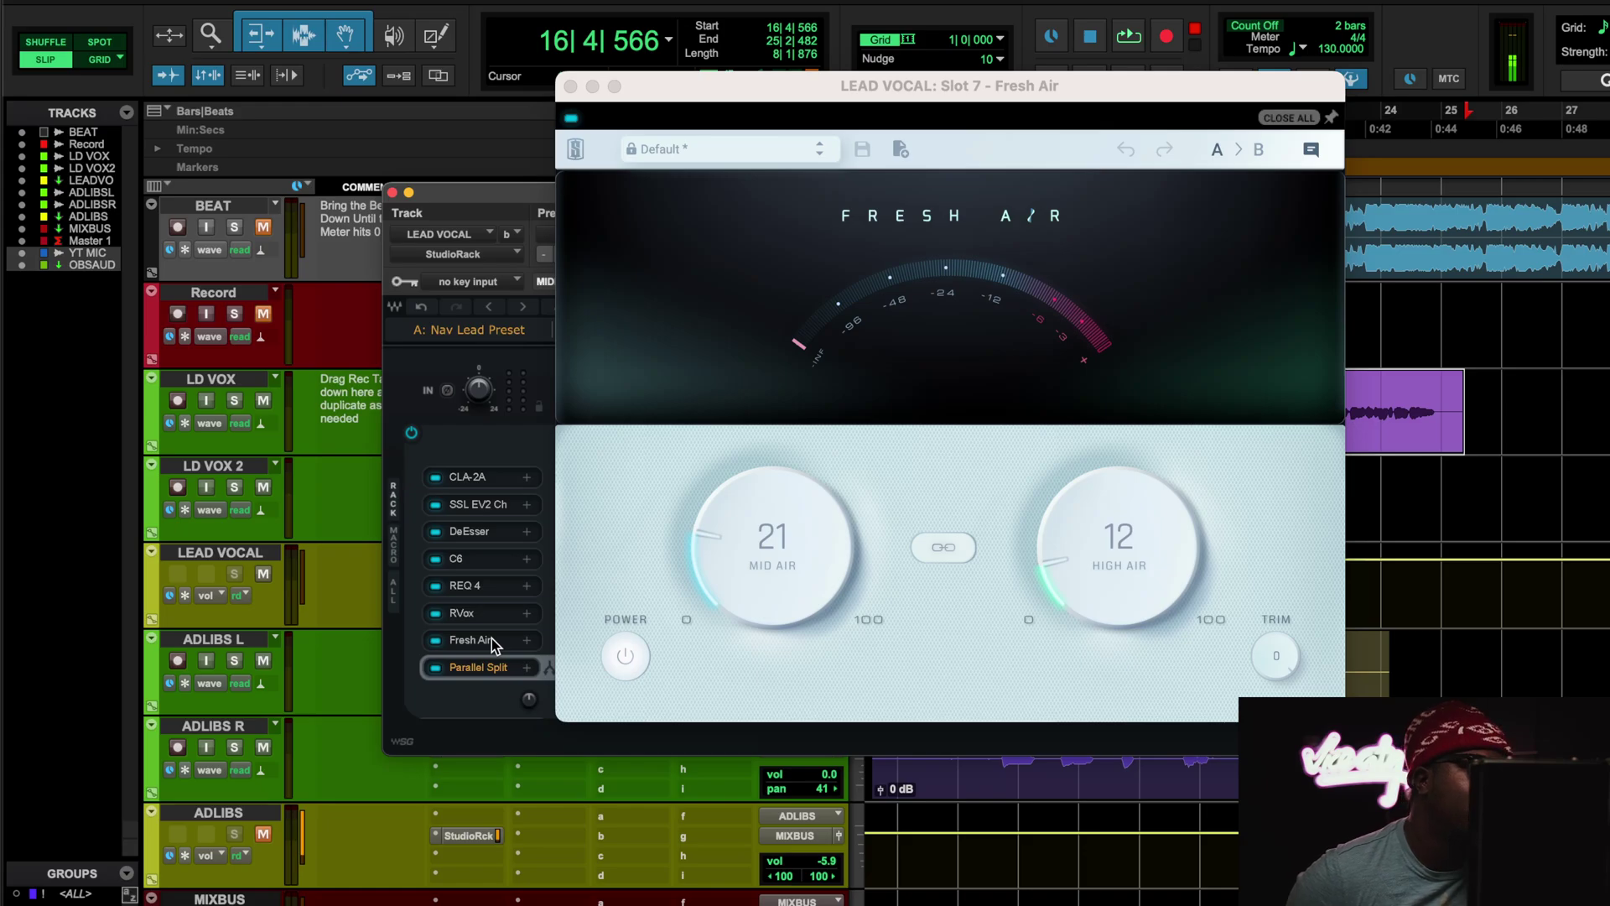
- Compare the lead vocal with Fresh Air bypassed and active, leave it active, close it and stop playback
key("space")
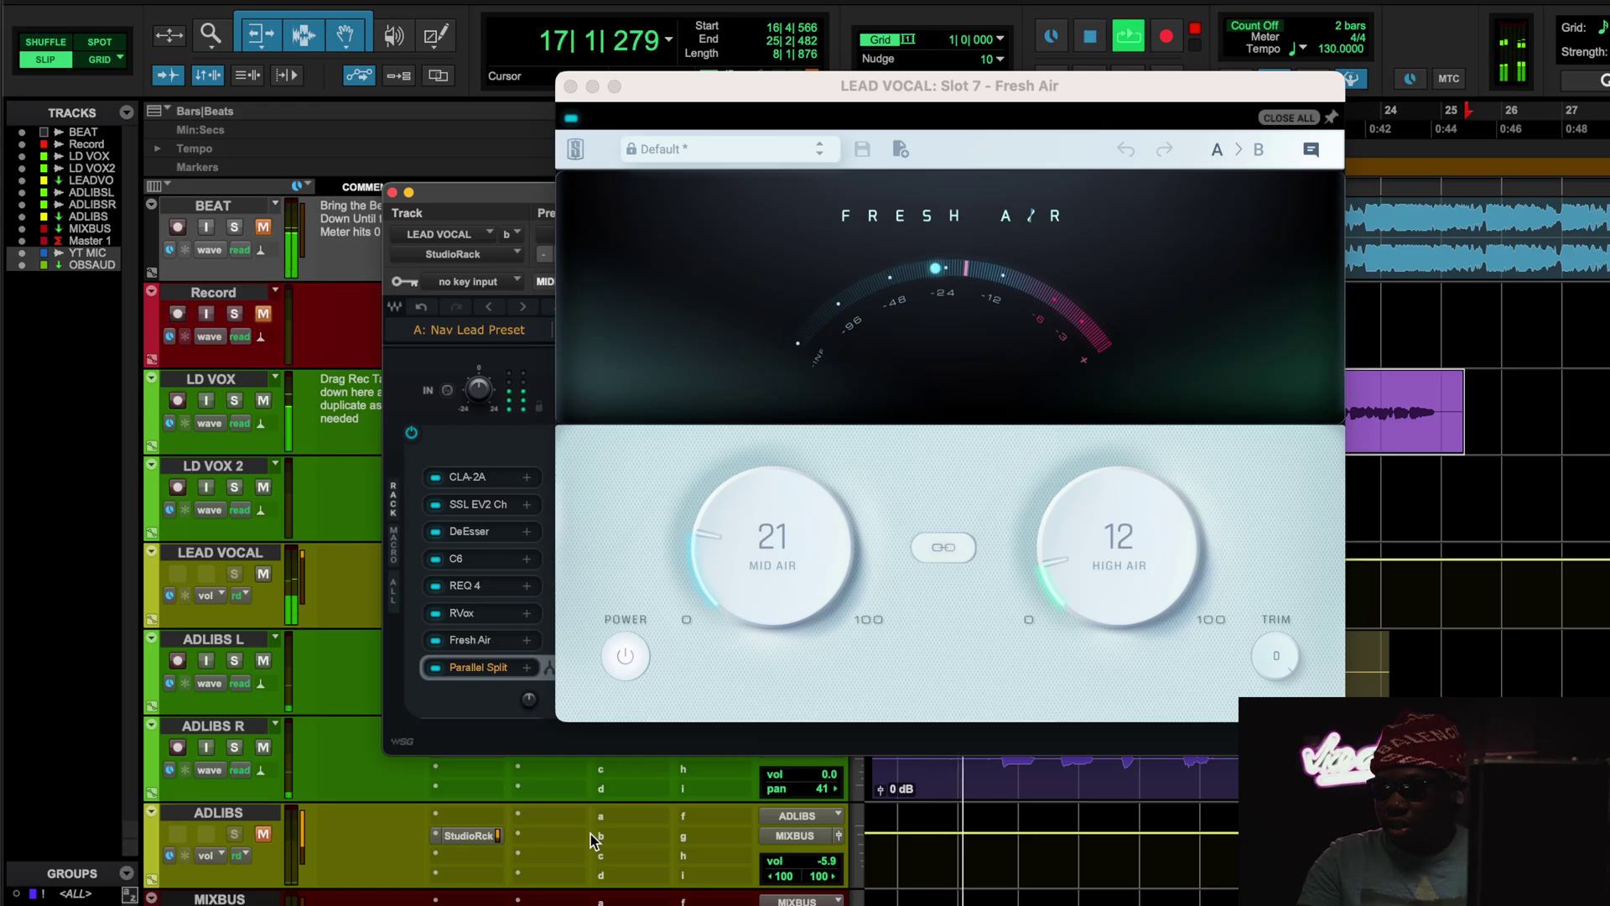
left_click(569, 118)
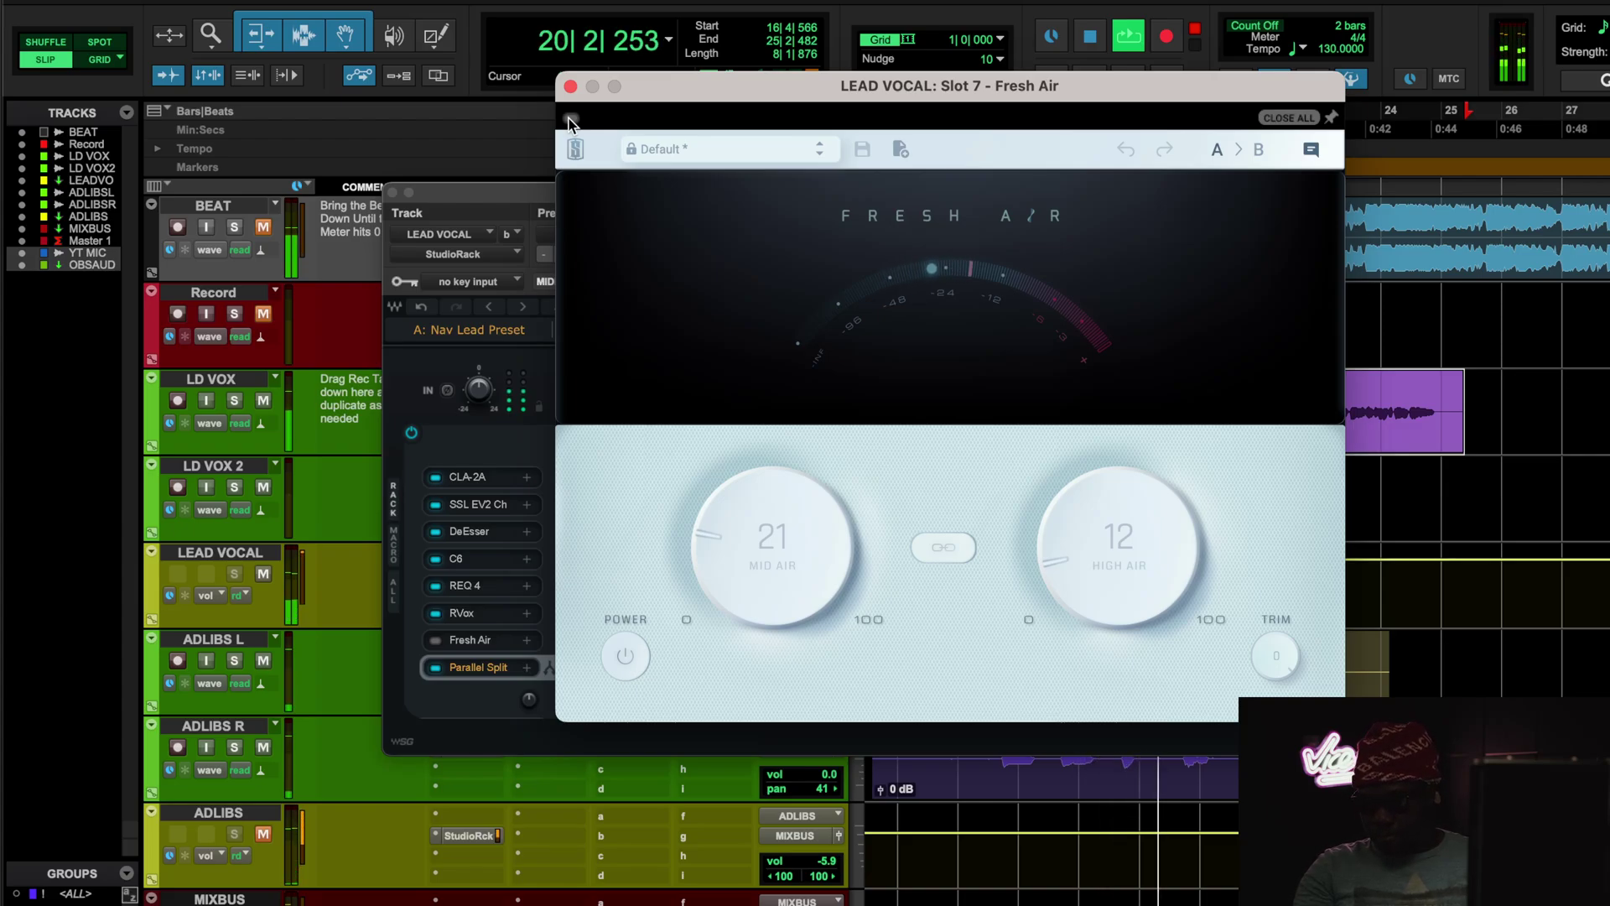
left_click(570, 118)
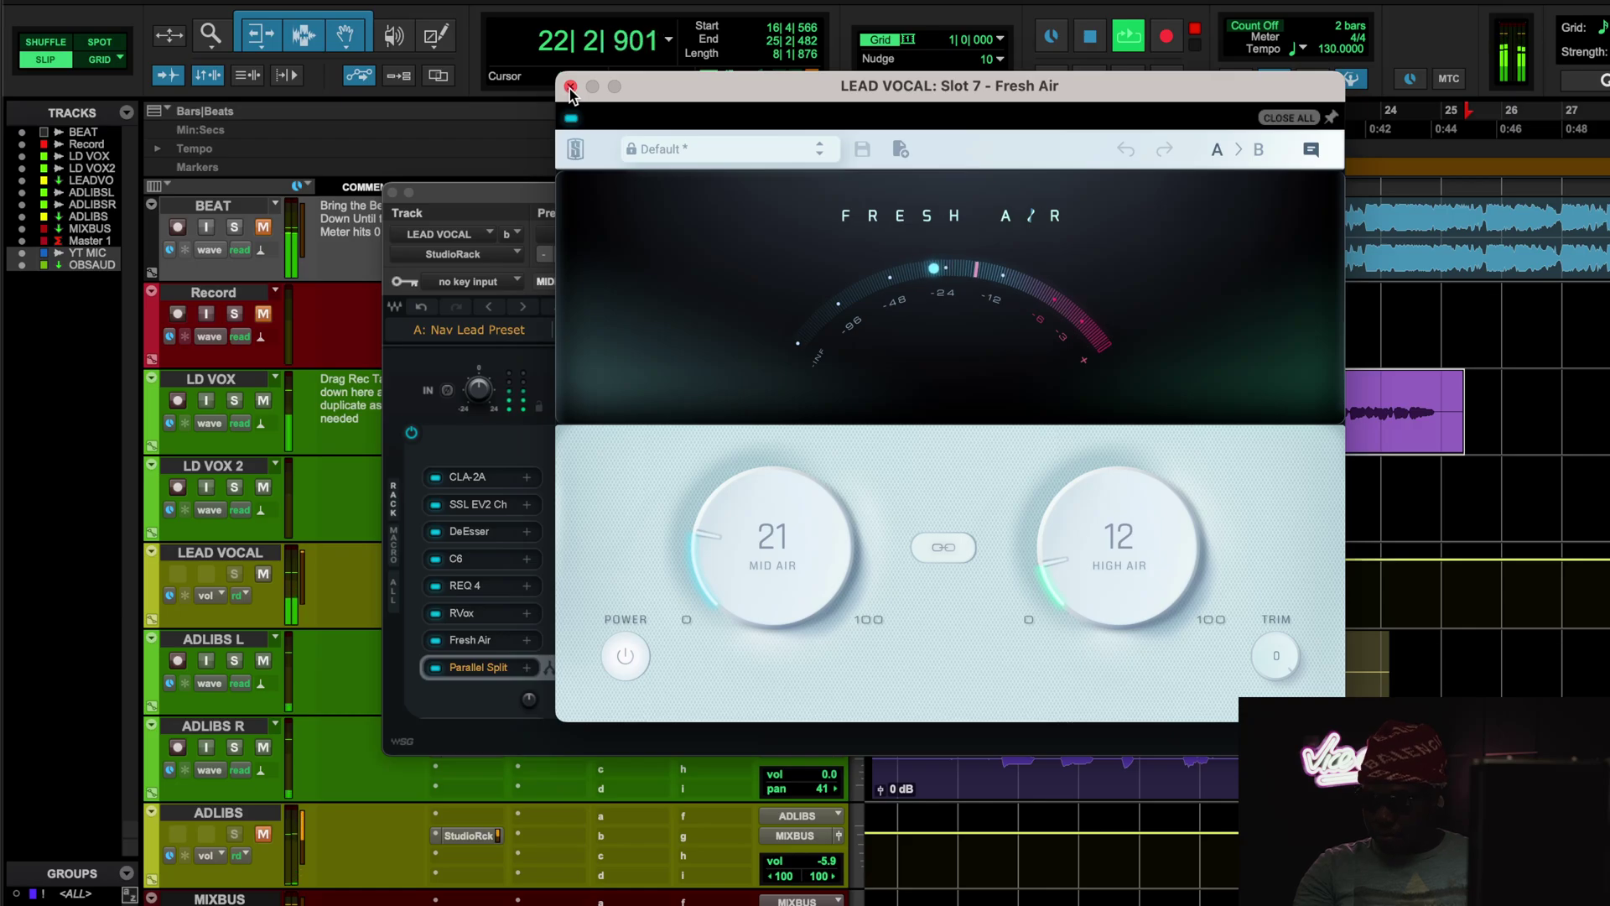
left_click(570, 87)
key("space")
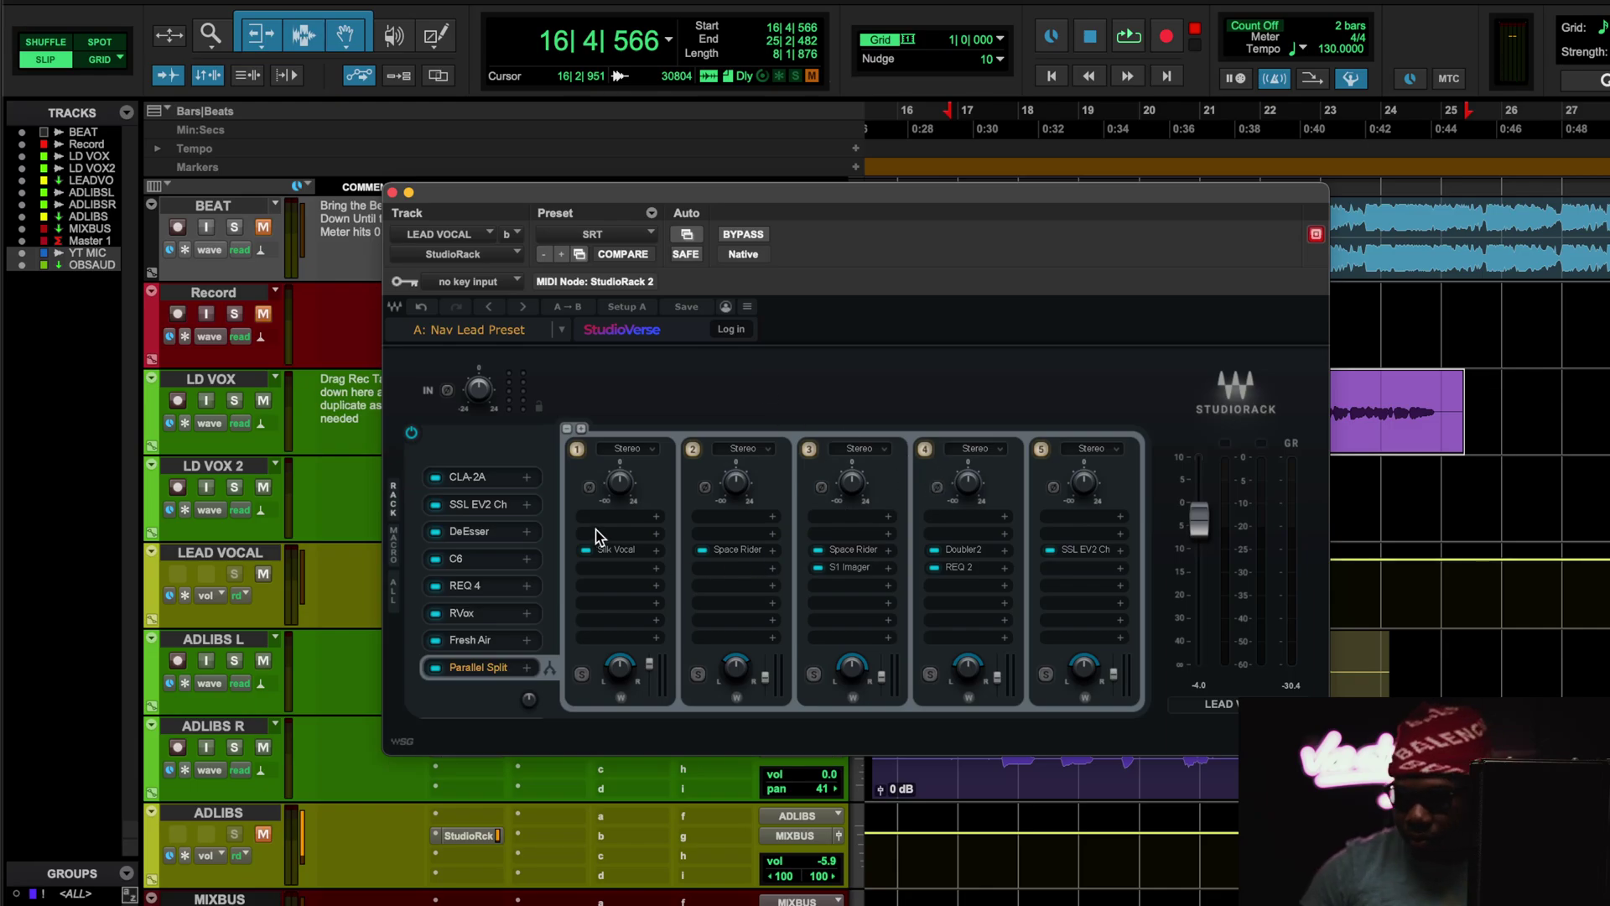
- Open Silk Vocal in the first chain of the lead vocal's parallel split, listen to the vocal, close the plugin and stop playback
left_click(615, 551)
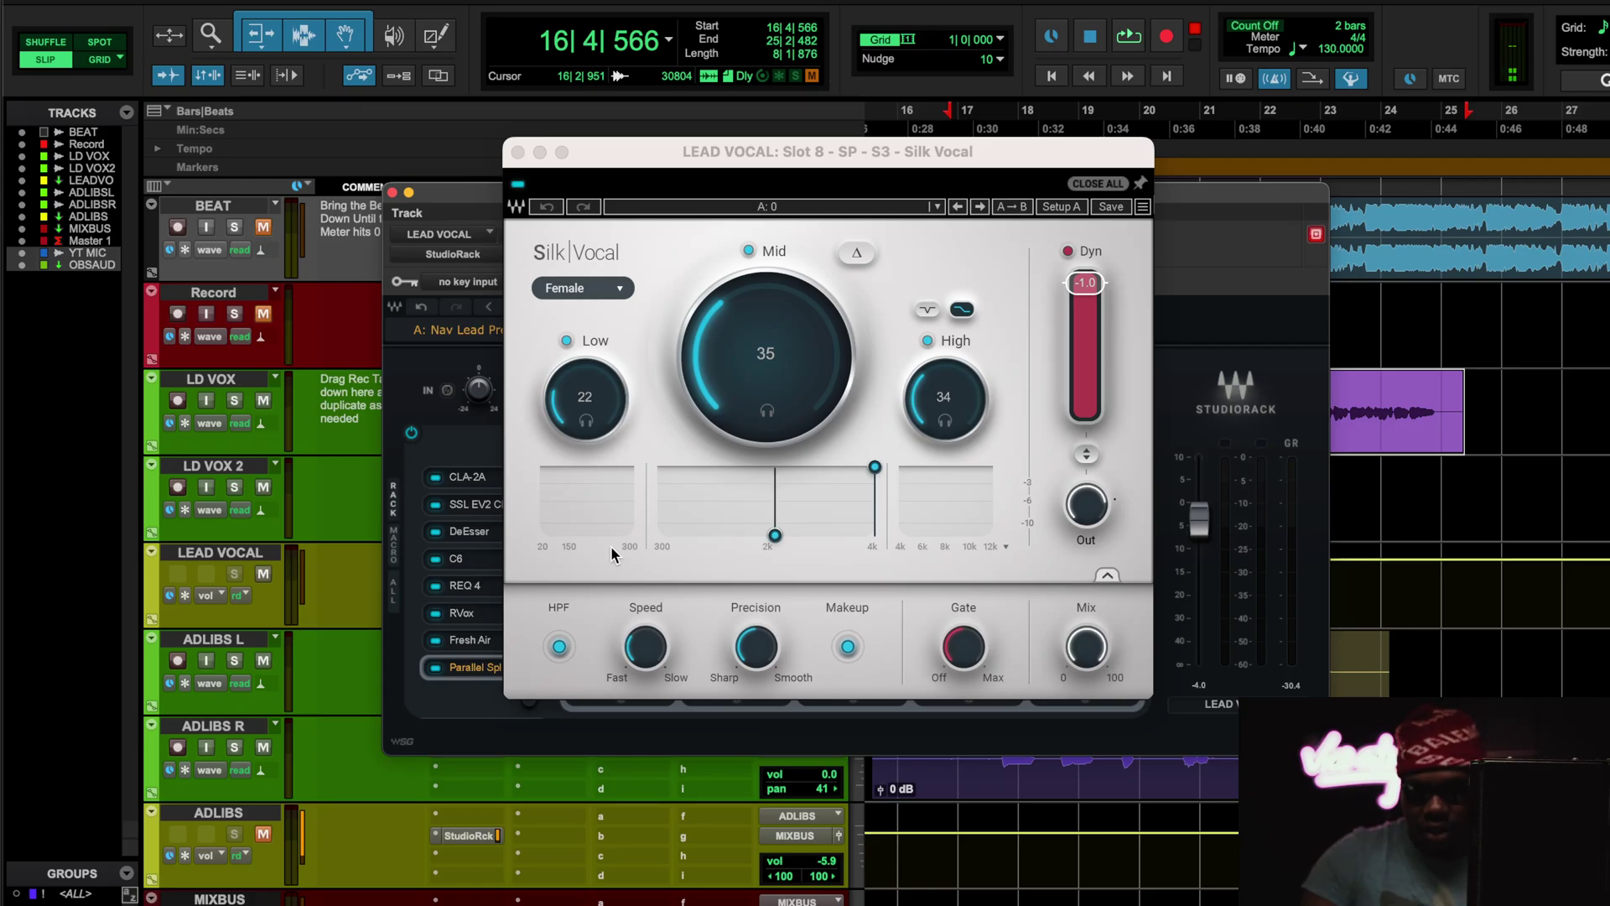
key("space")
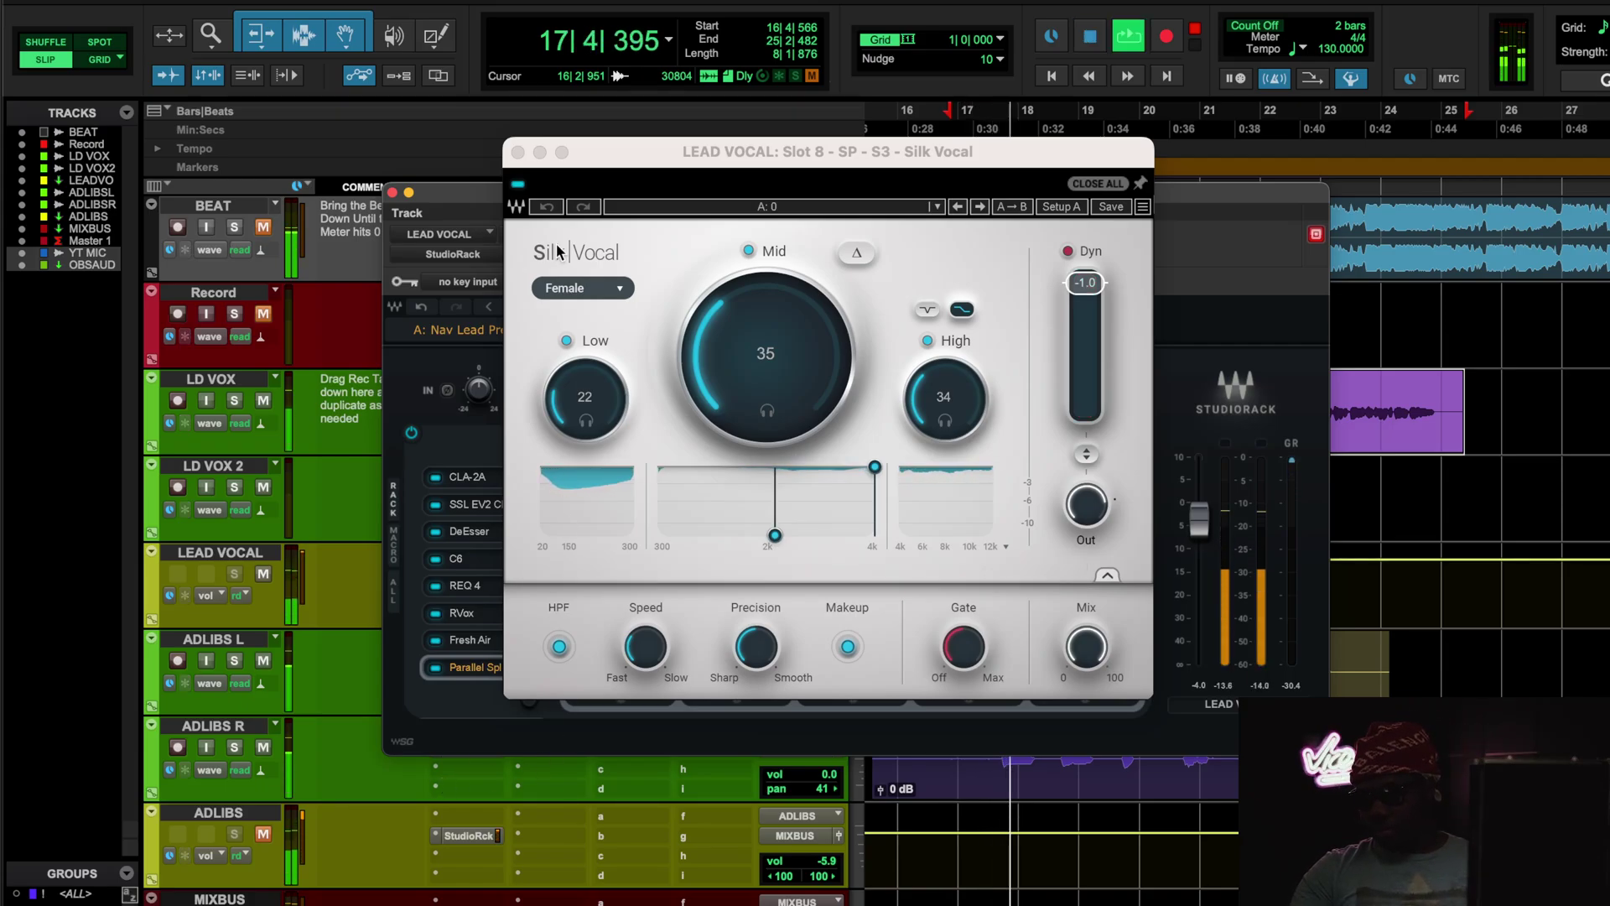
left_click(520, 193)
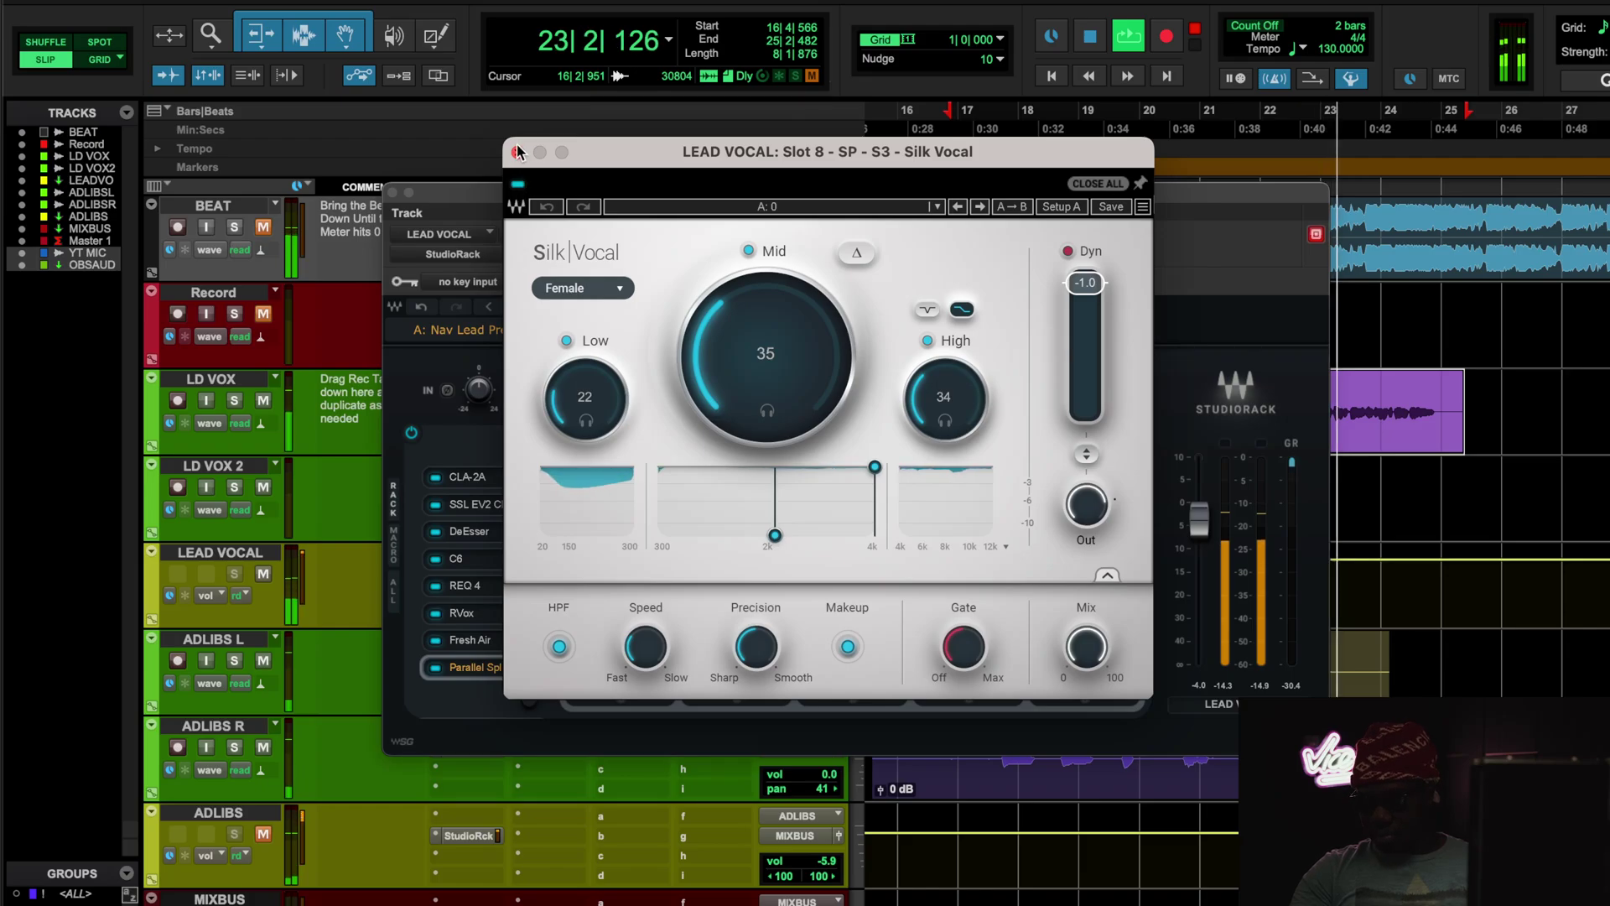
left_click(518, 152)
key("space")
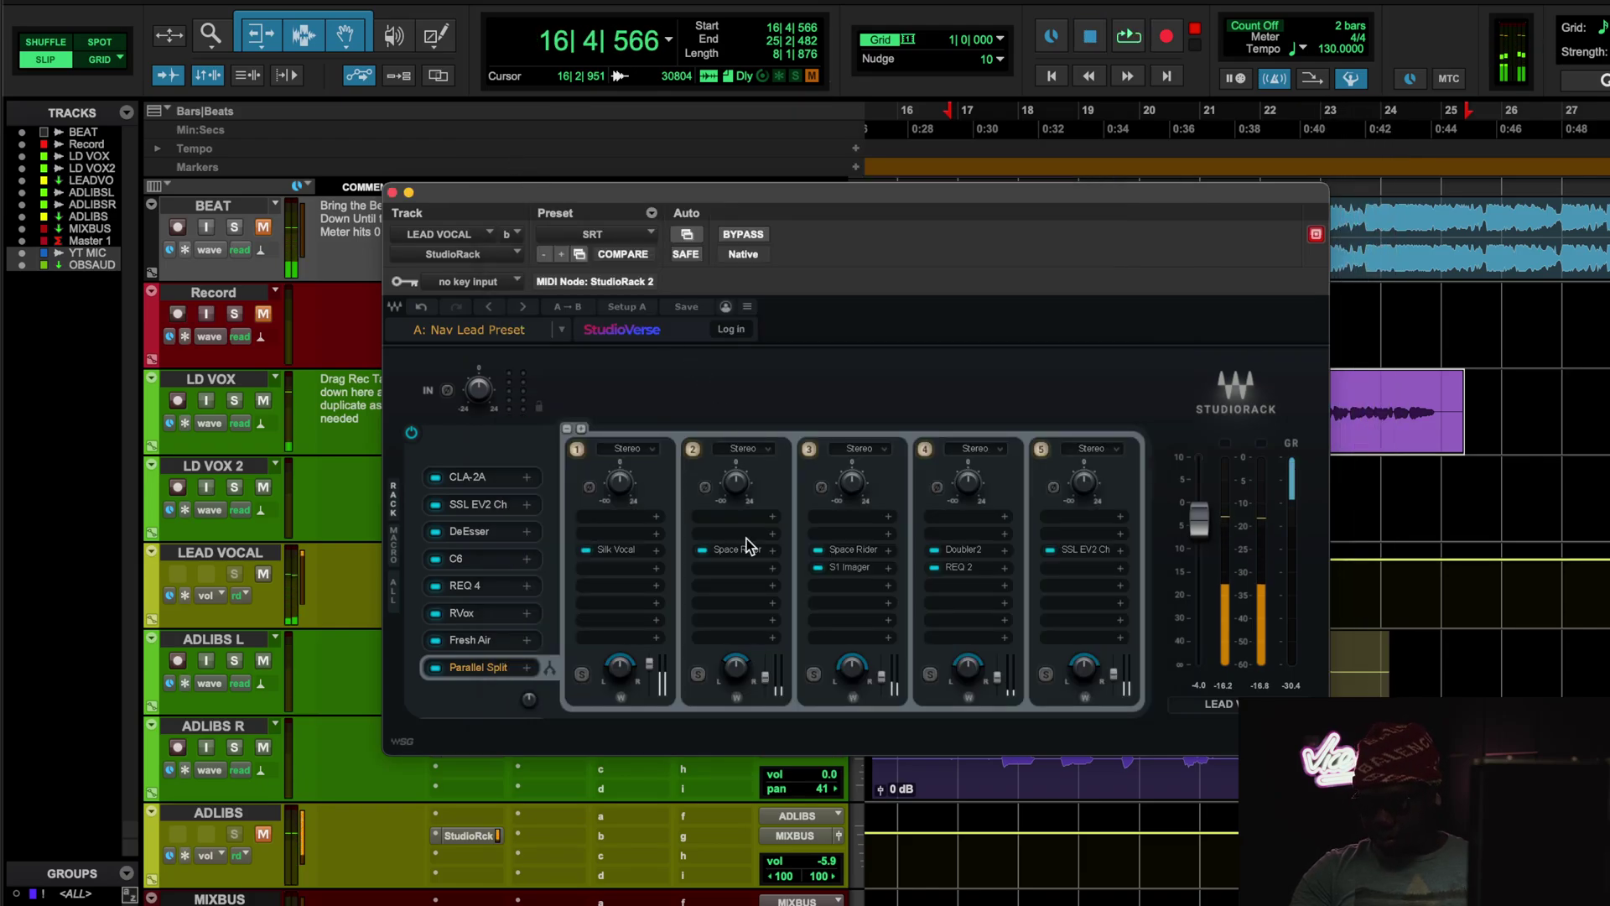
- Open the Space Rider delay in the second parallel chain, listen to the vocal through it, close it and stop playback
left_click(740, 551)
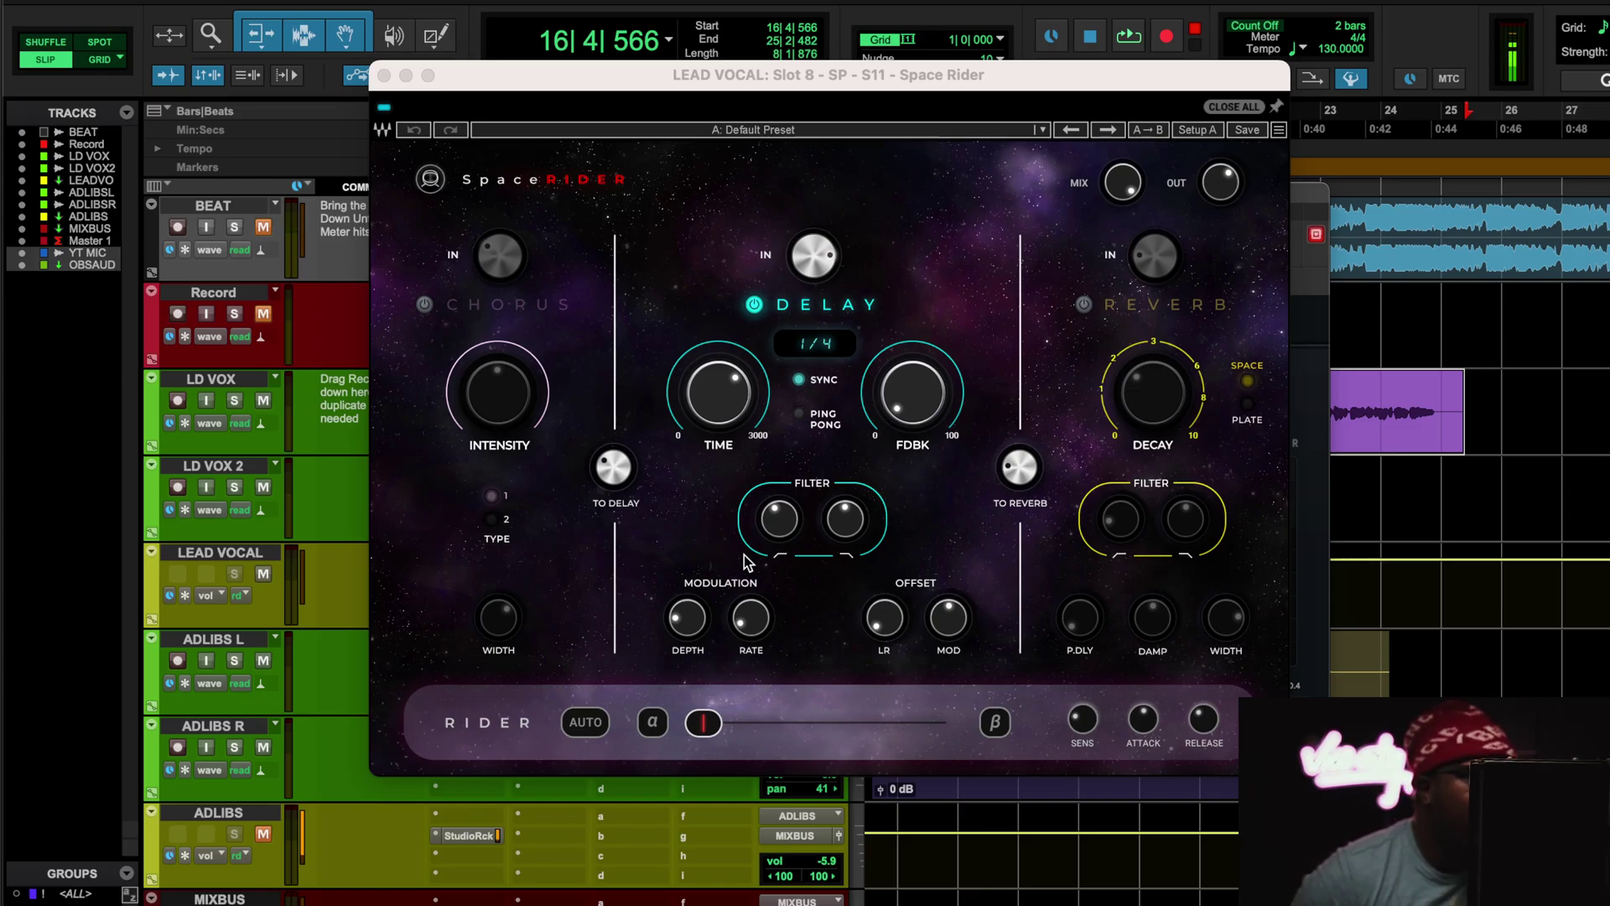
key("space")
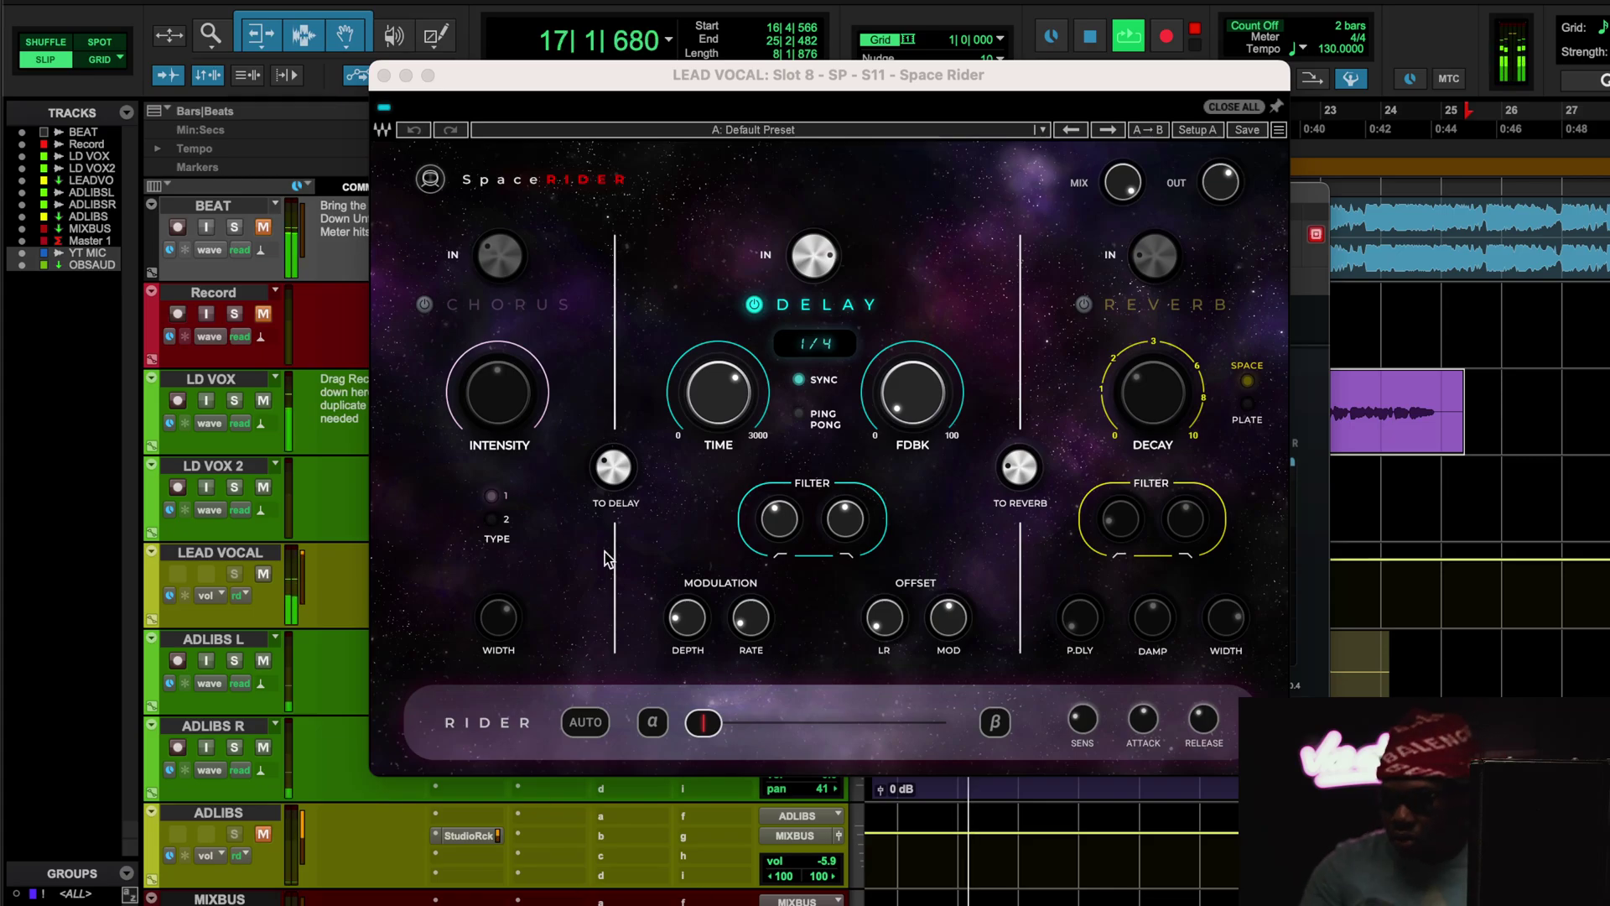
left_click(384, 75)
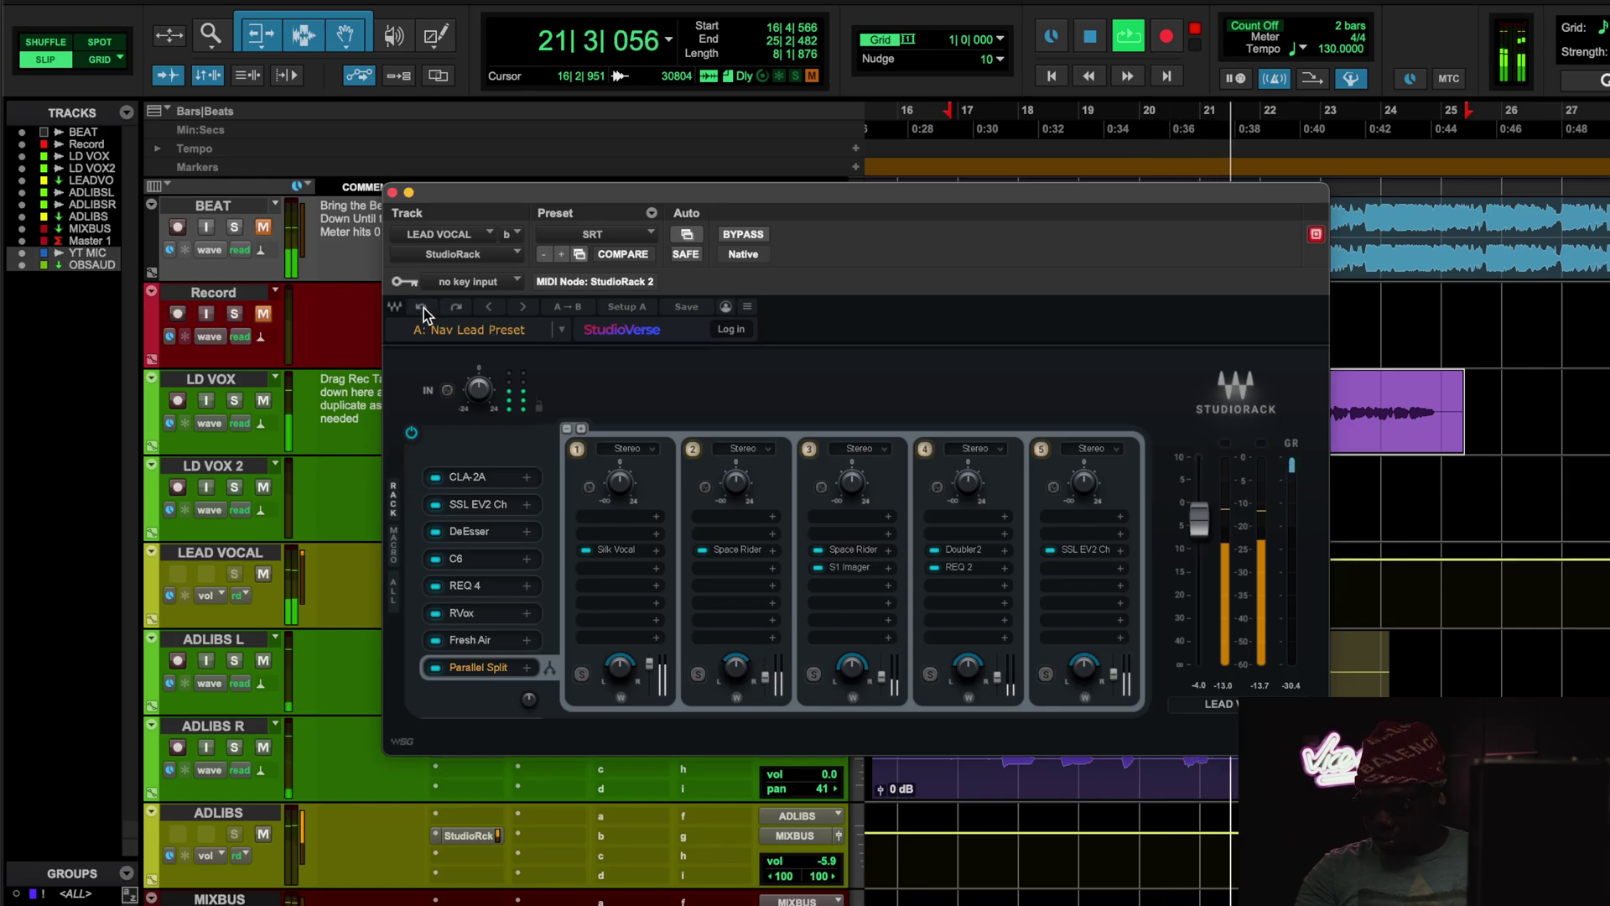
key("space")
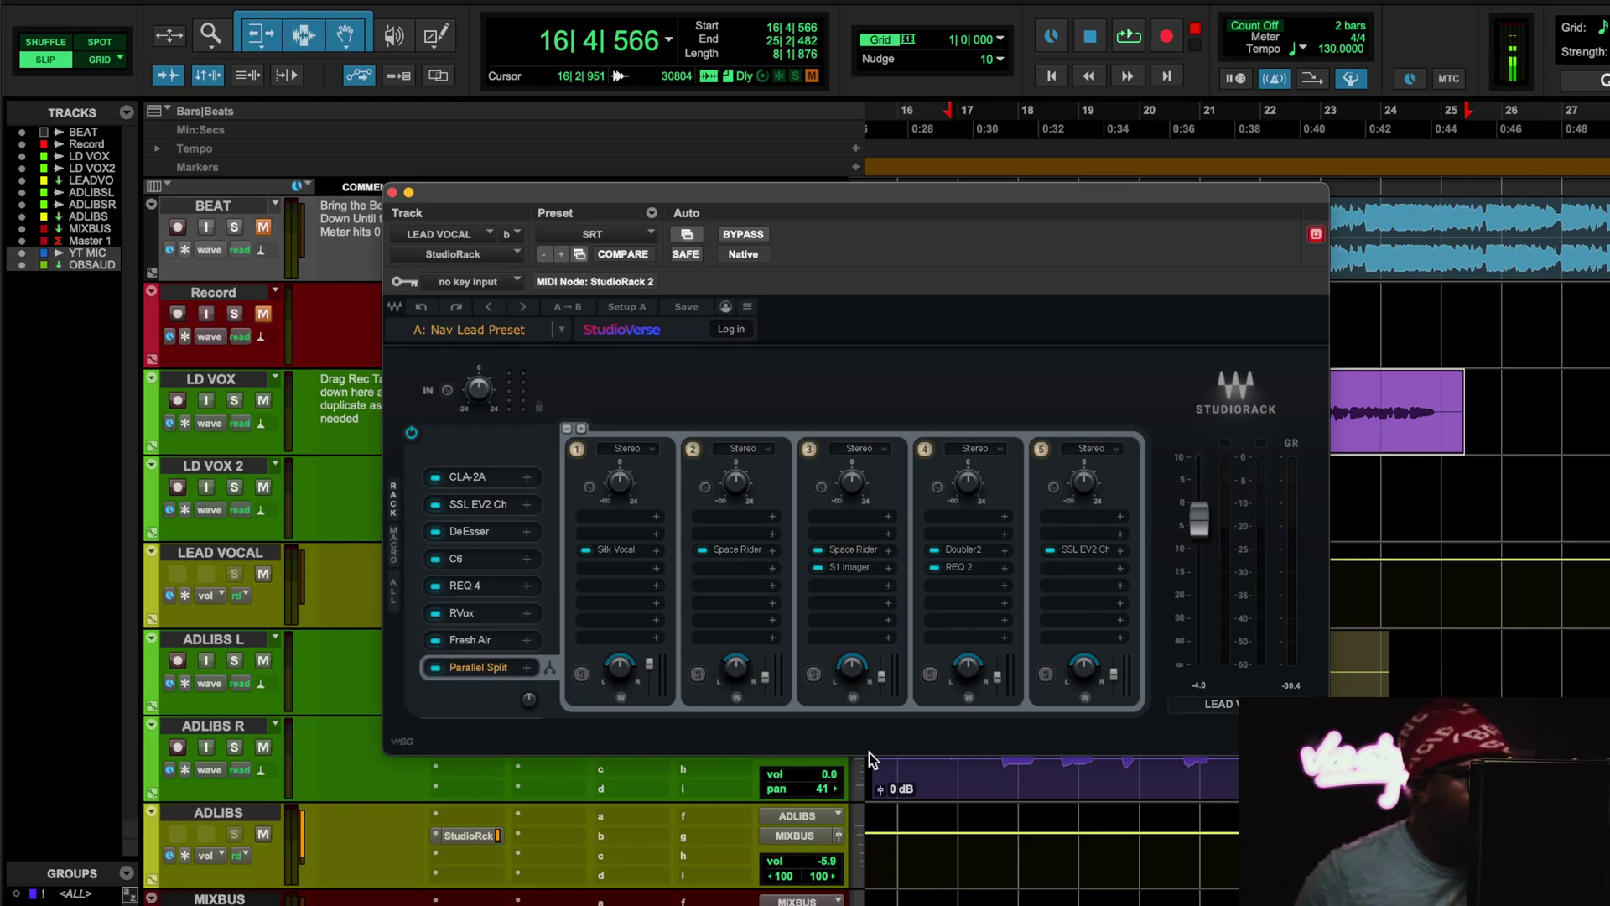
- Play the vocal while reviewing the Space Rider reverb and S1 Imager in the third parallel chain, closing each and stopping playback
key("space")
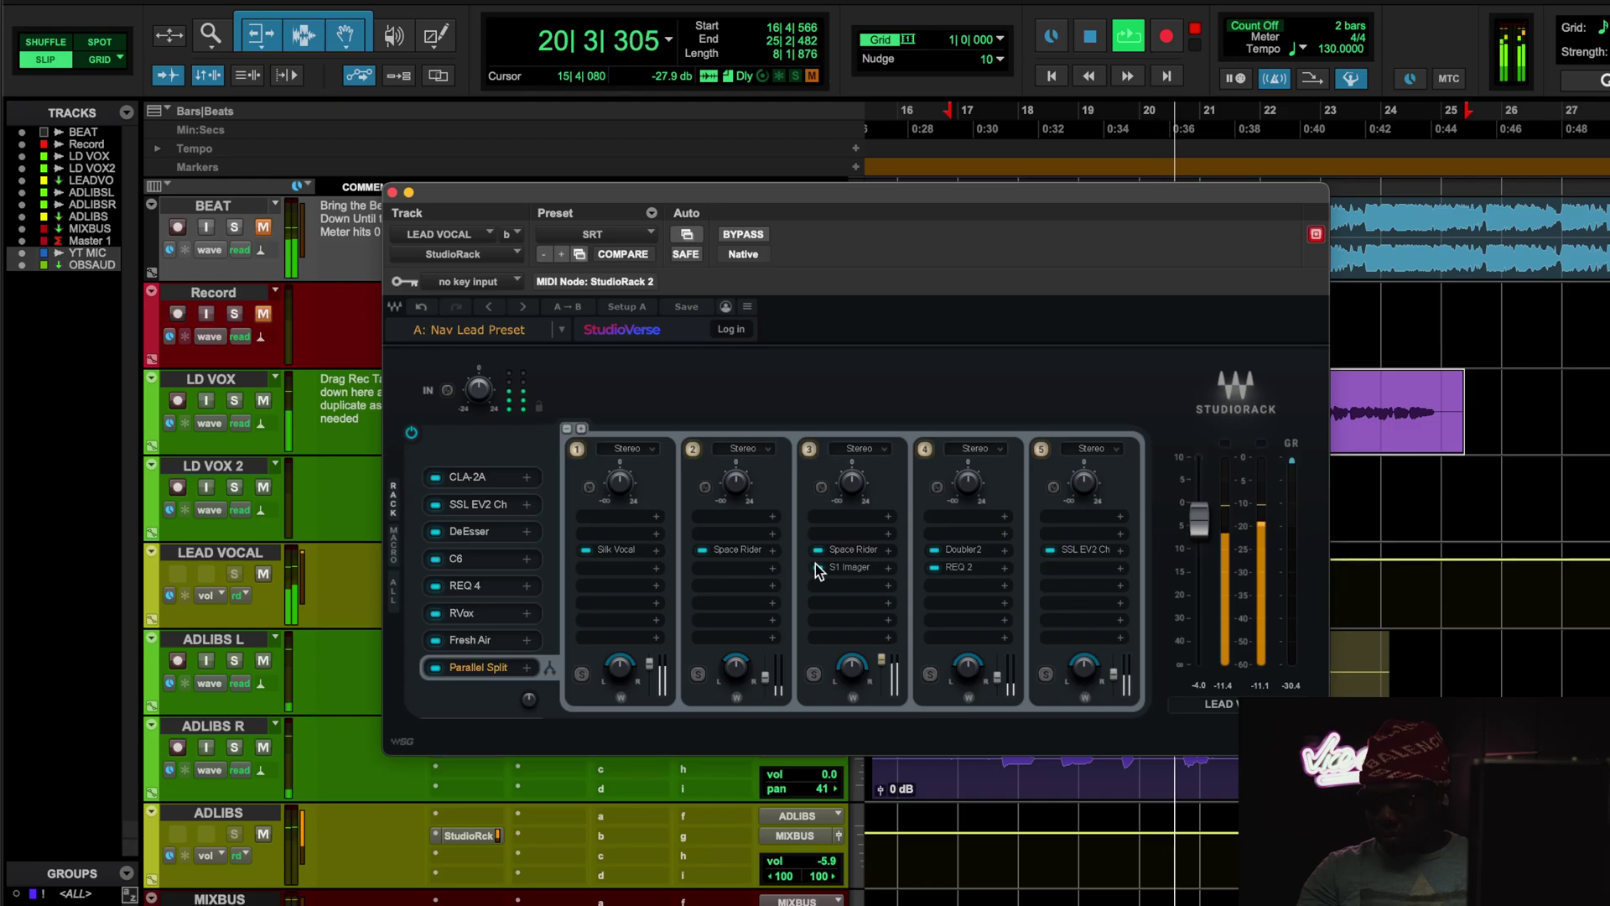
left_click(854, 551)
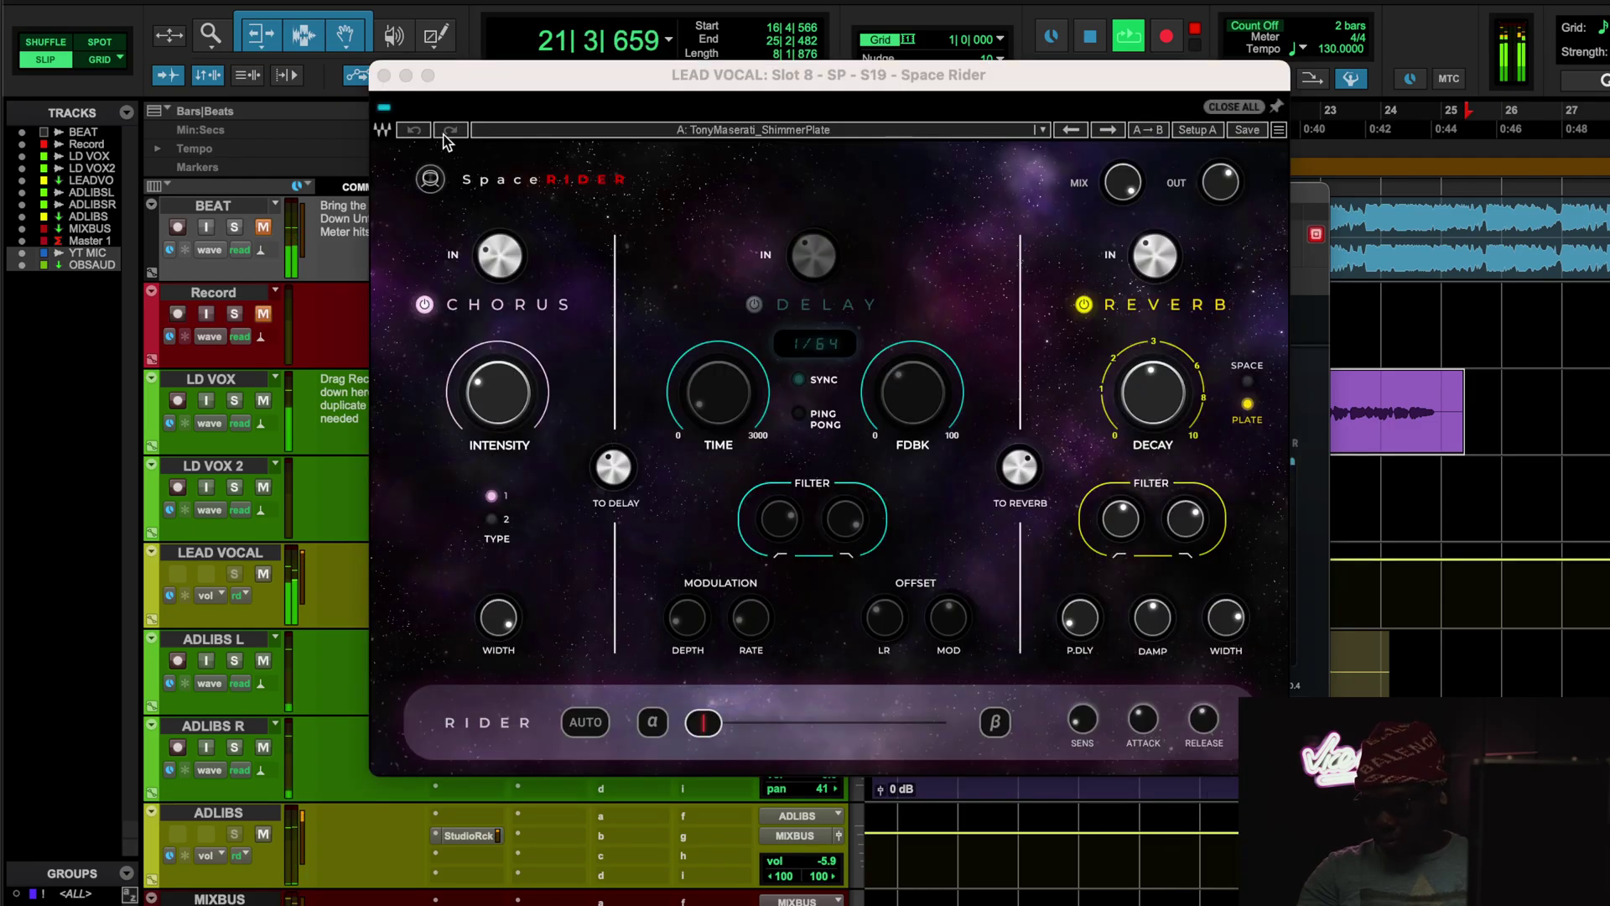
left_click(384, 76)
left_click(854, 567)
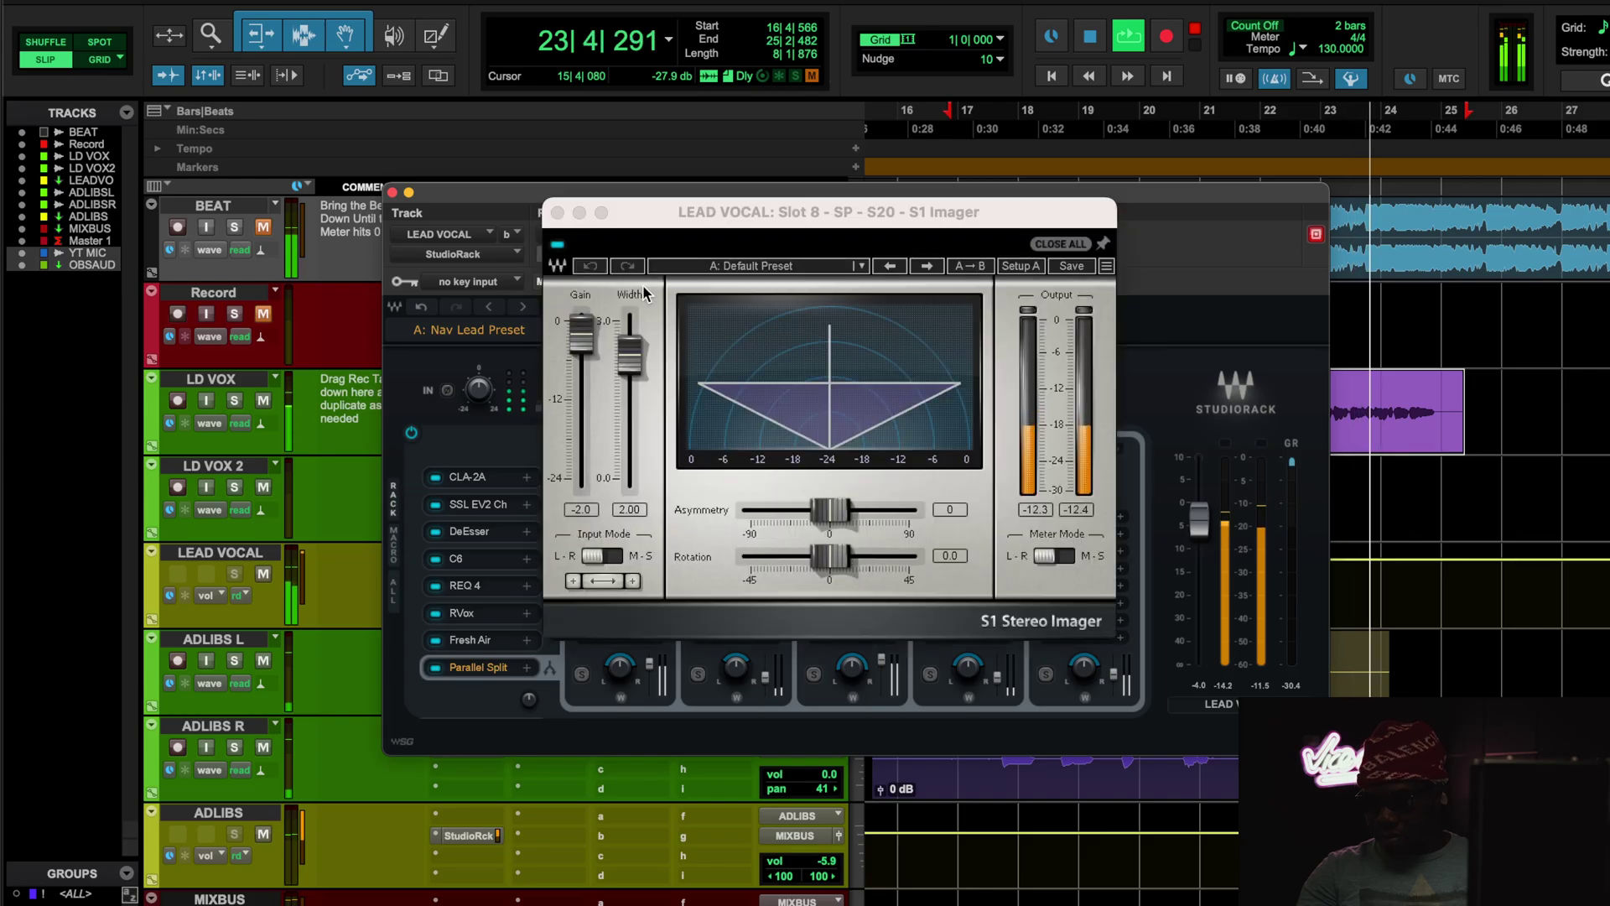
left_click(555, 216)
key("space")
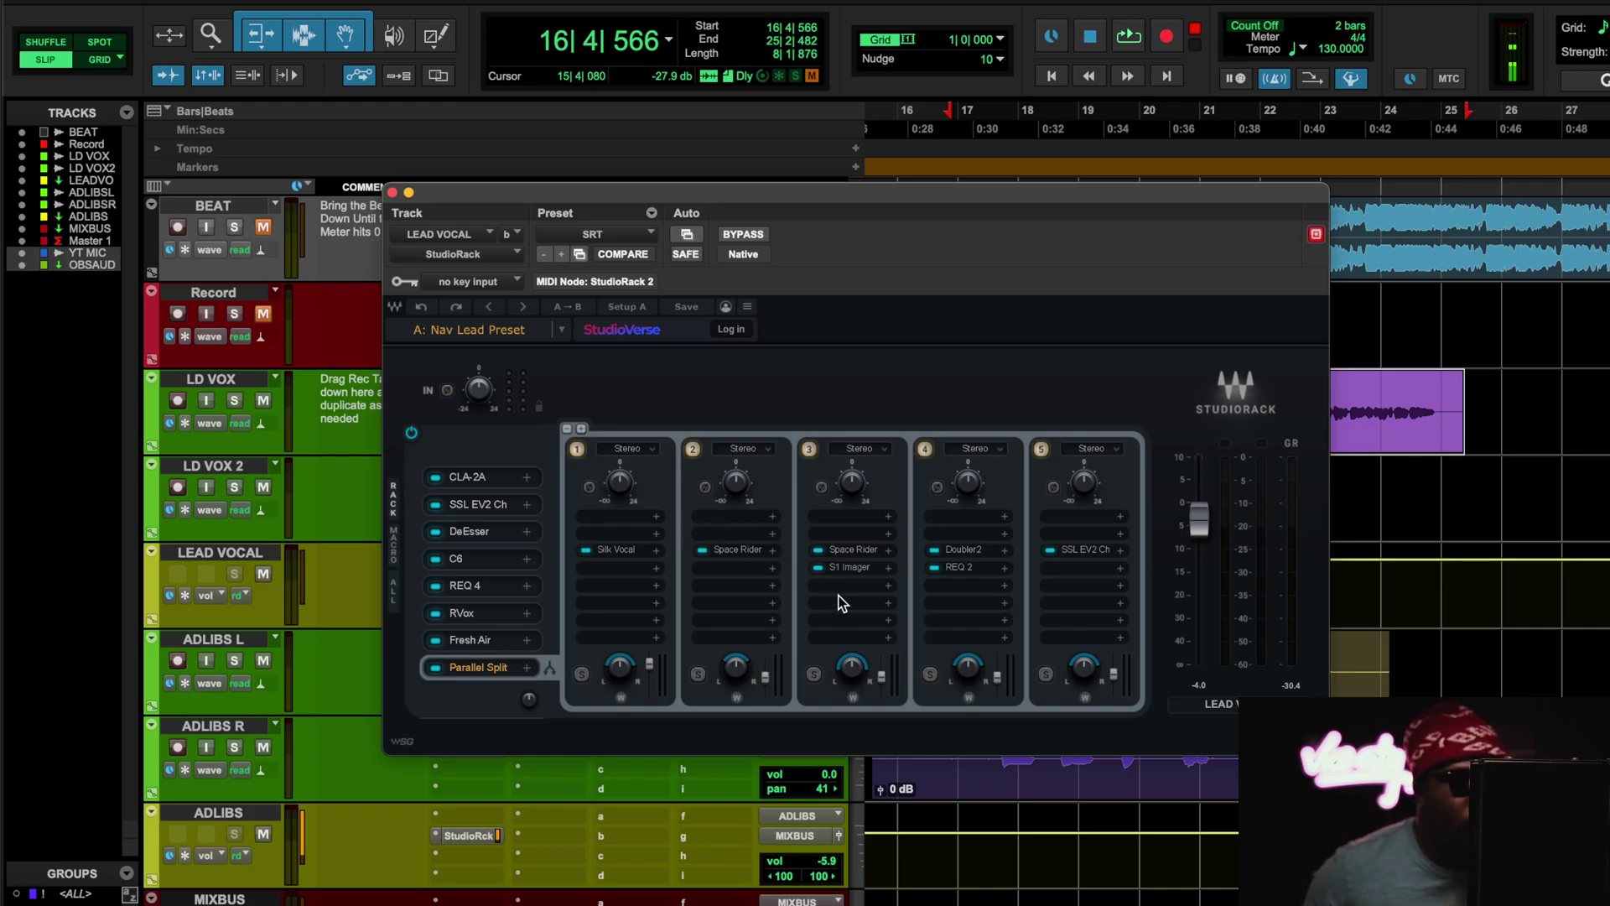
- Review the Doubler2 and REQ 2 settings in the fourth parallel chain, playing the vocal with REQ 2 open and closing each plugin
left_click(964, 549)
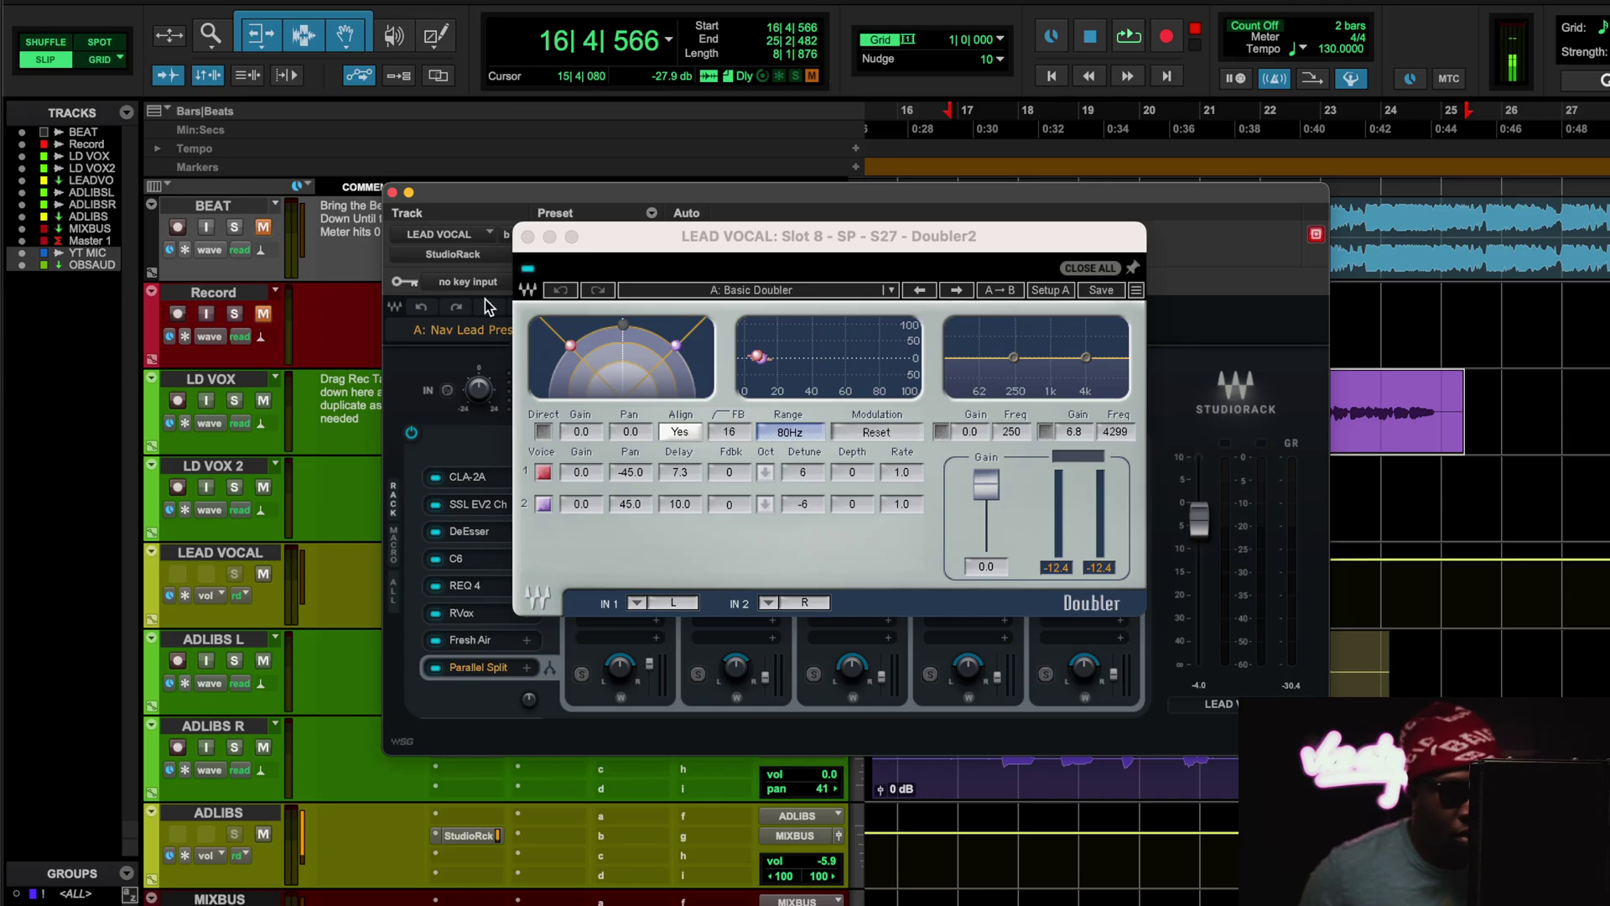
left_click(527, 236)
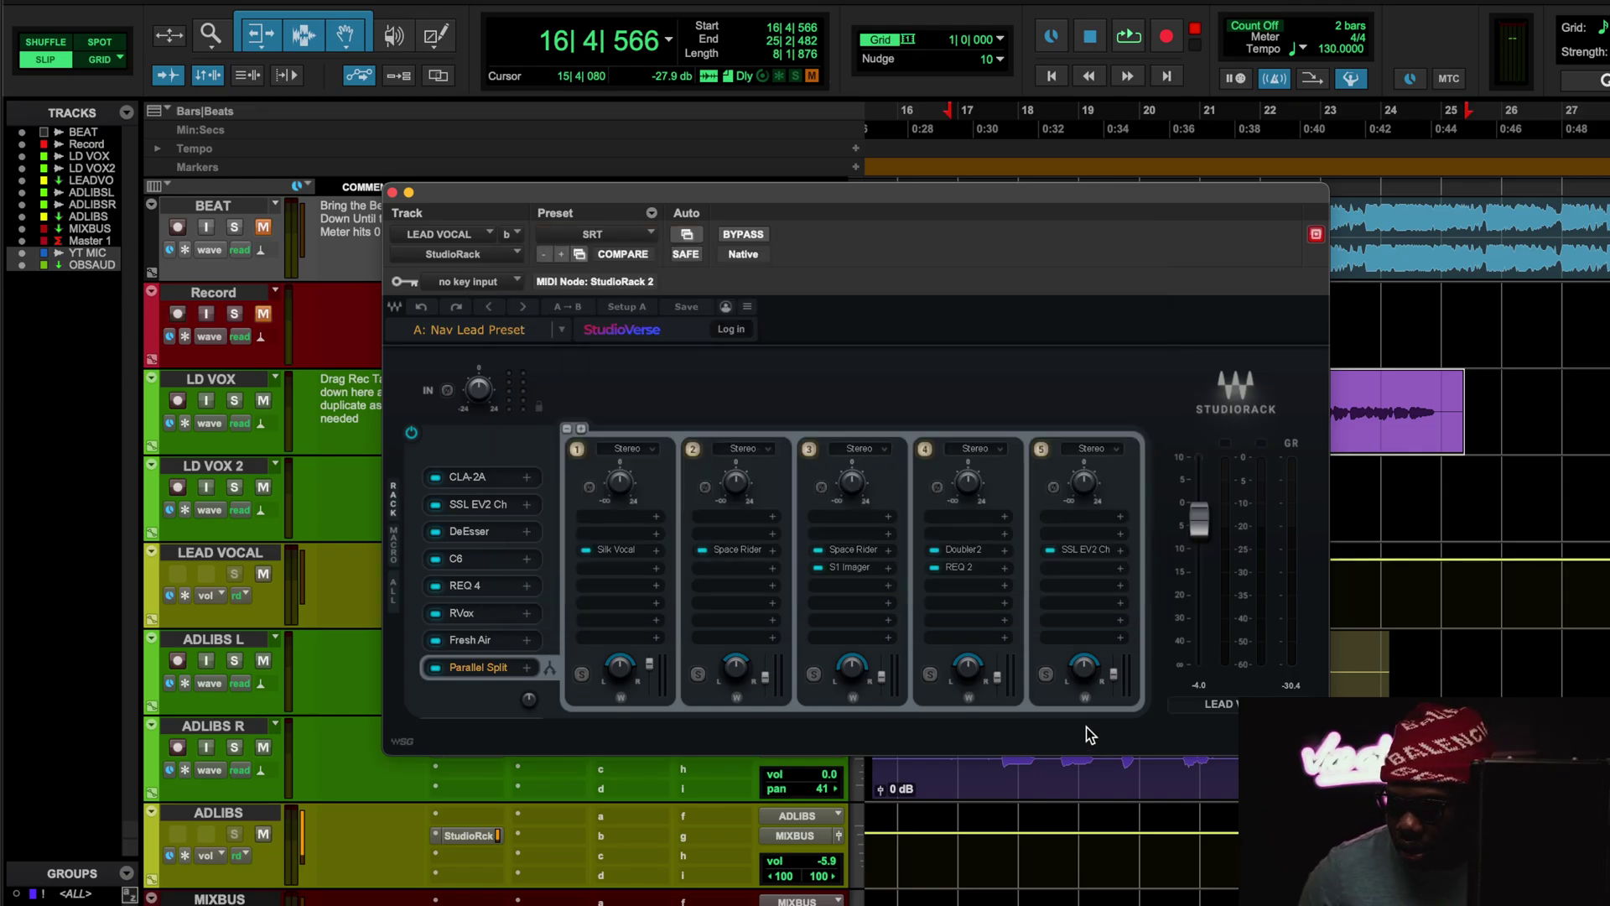
left_click(960, 567)
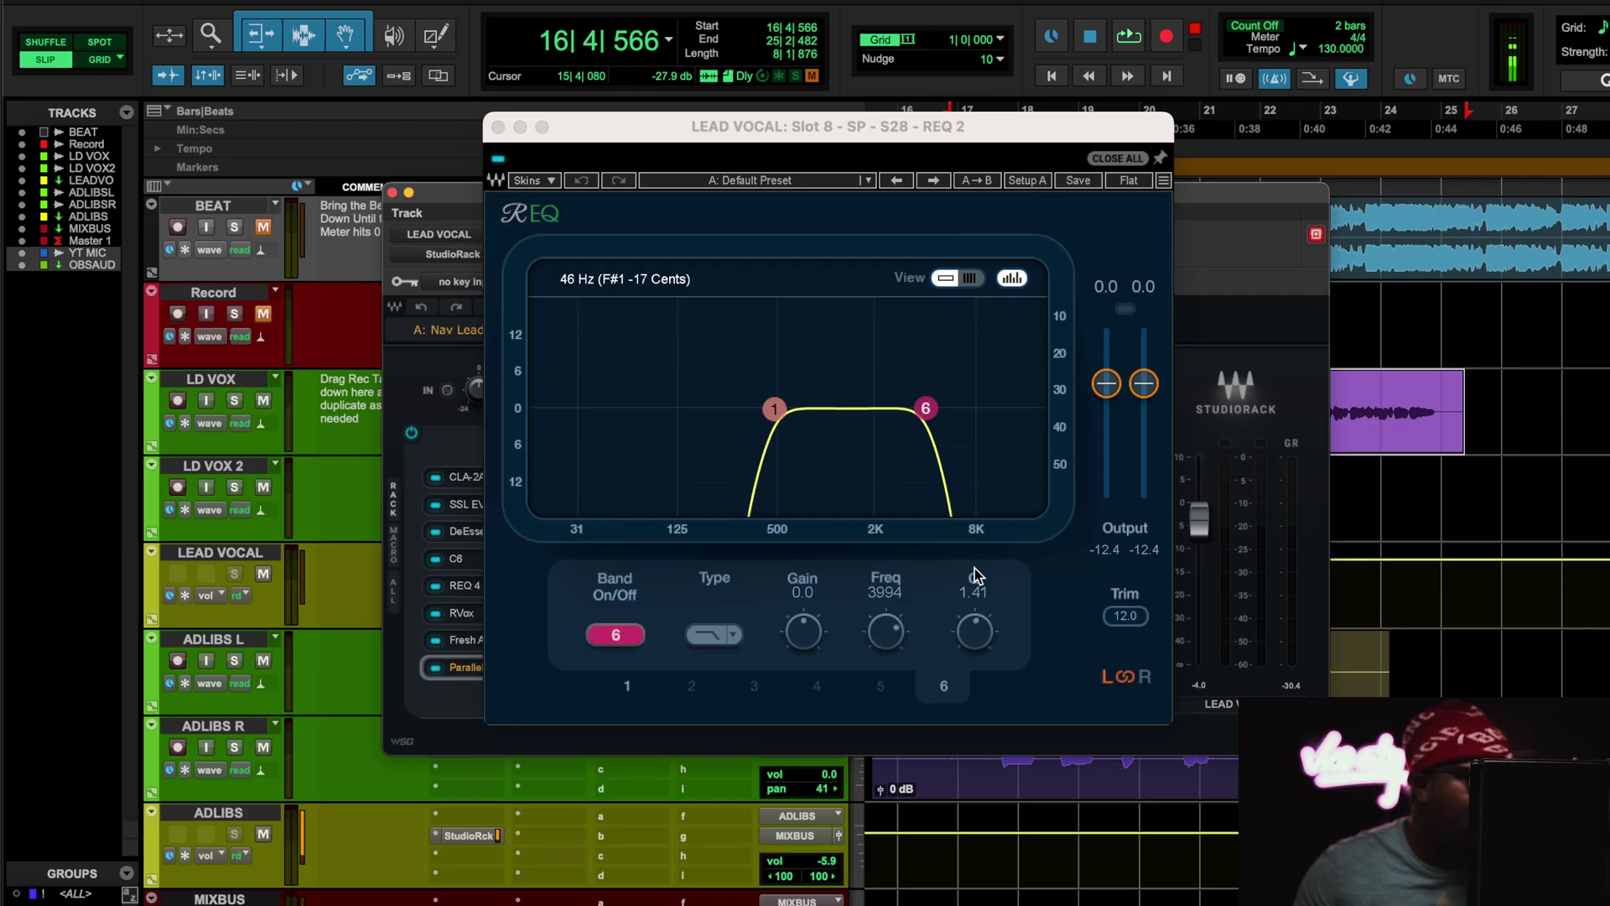
key("space")
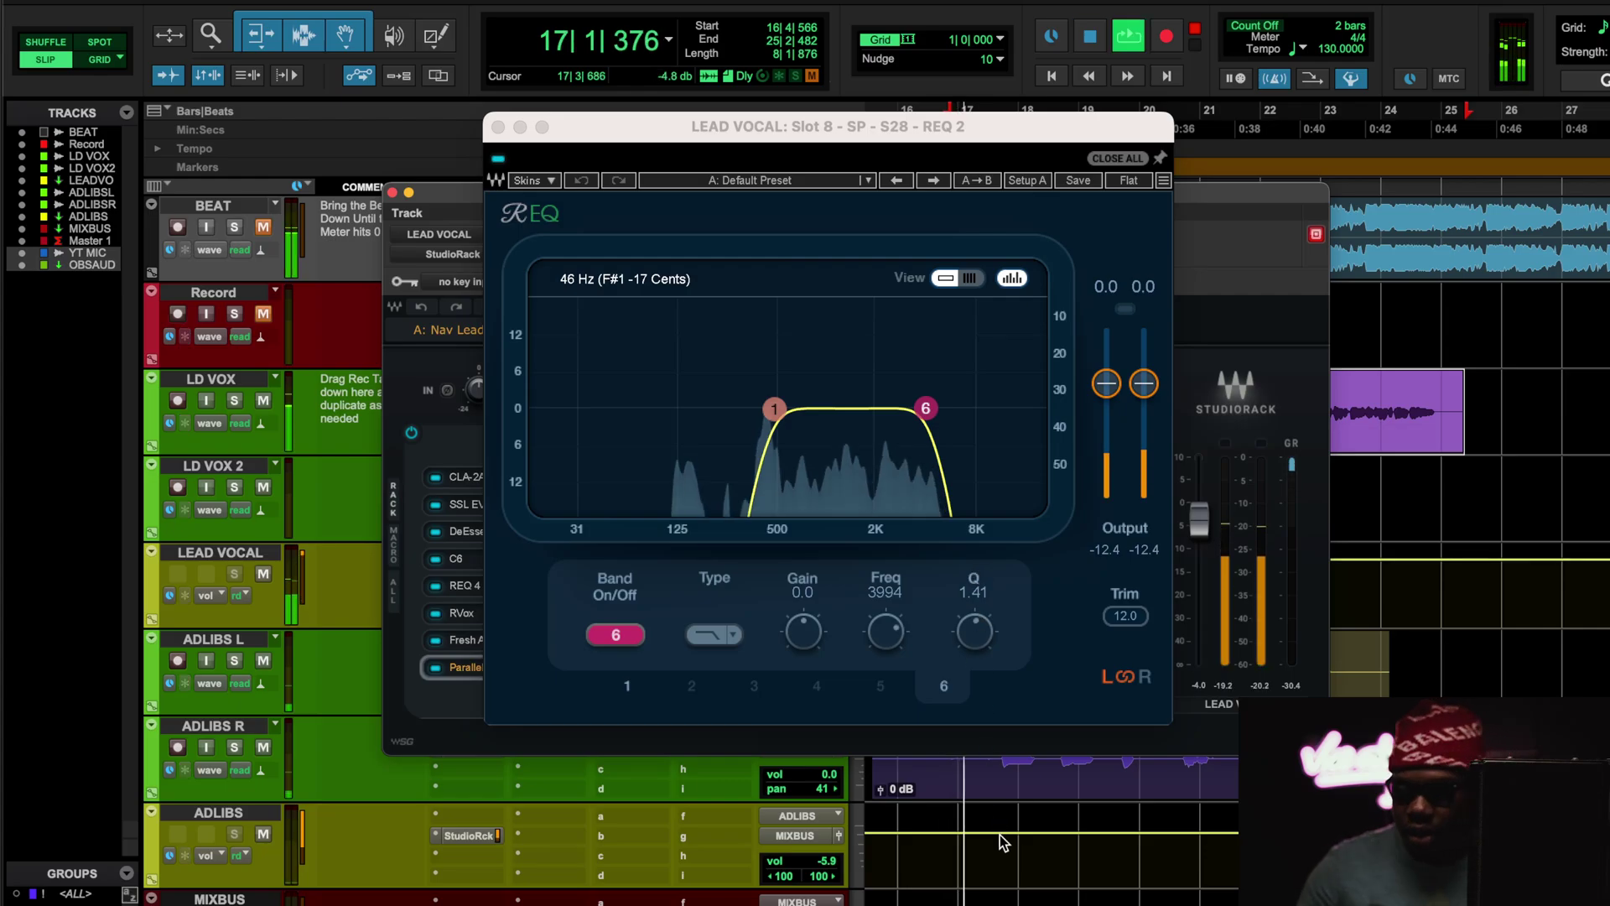
left_click(499, 126)
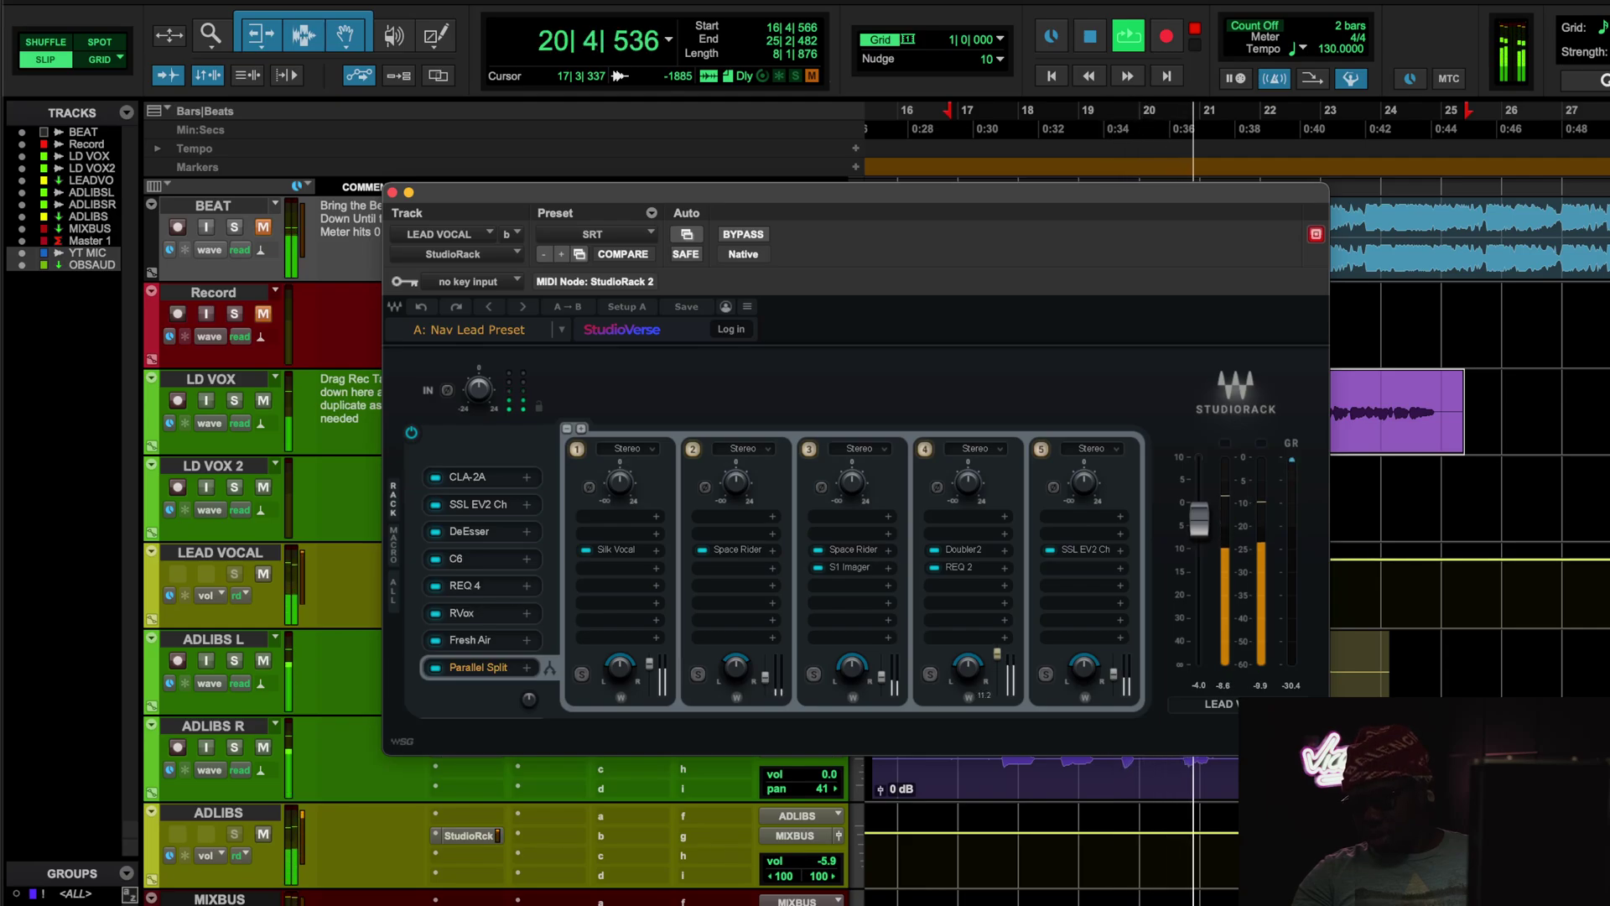
- Compare the playing vocal with the fourth parallel chain off and on, leave the chain on and stop playback
left_click(926, 450)
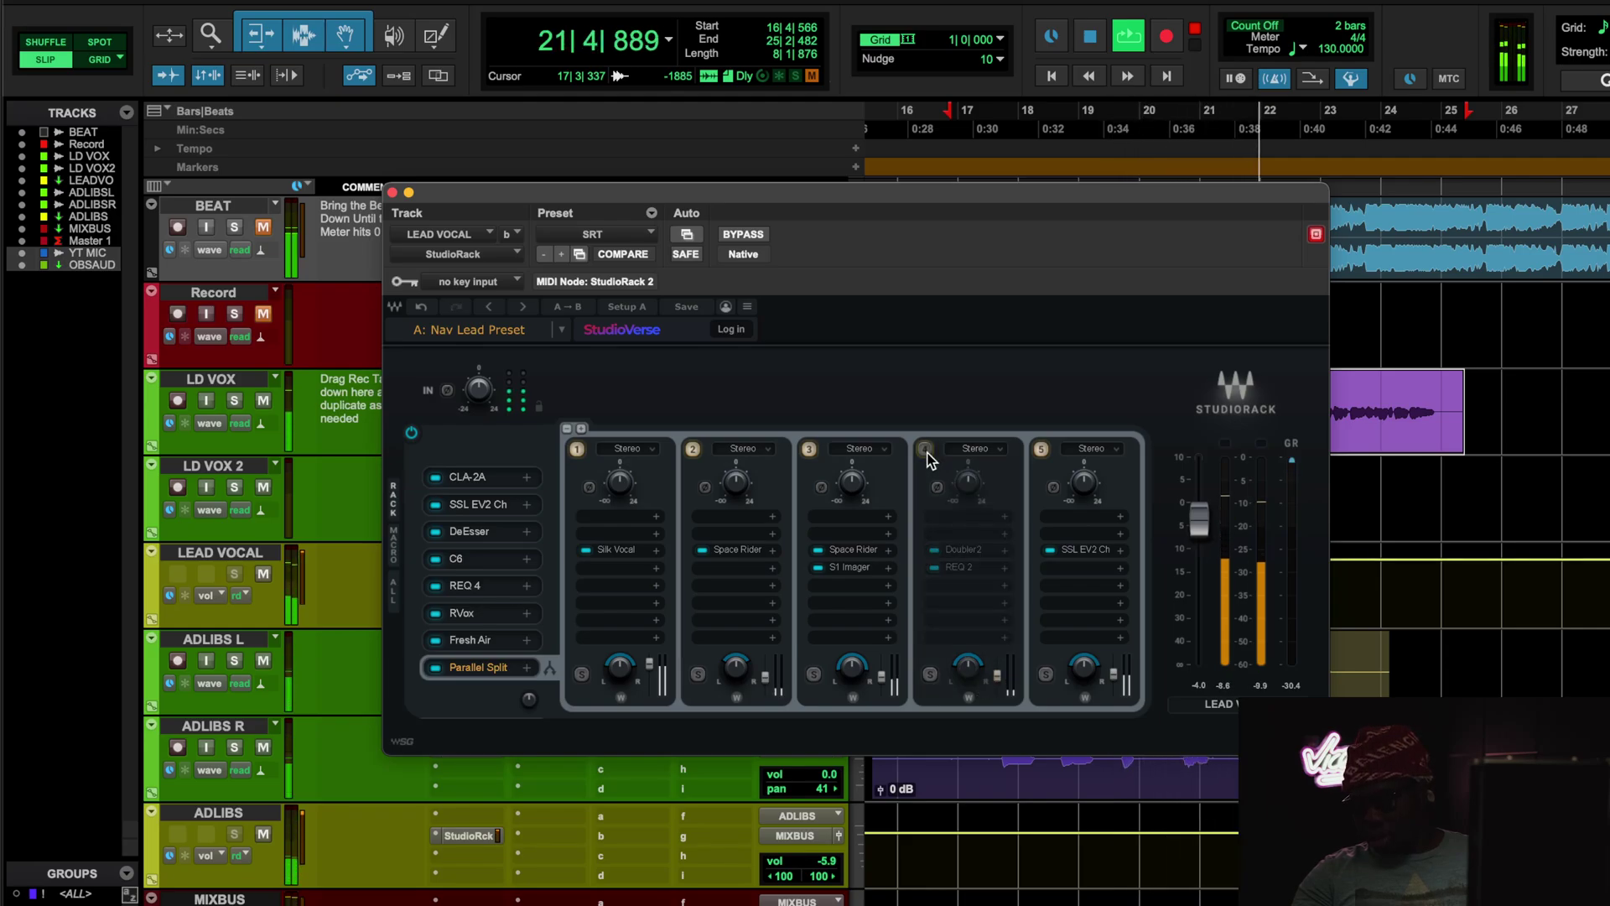
left_click(926, 450)
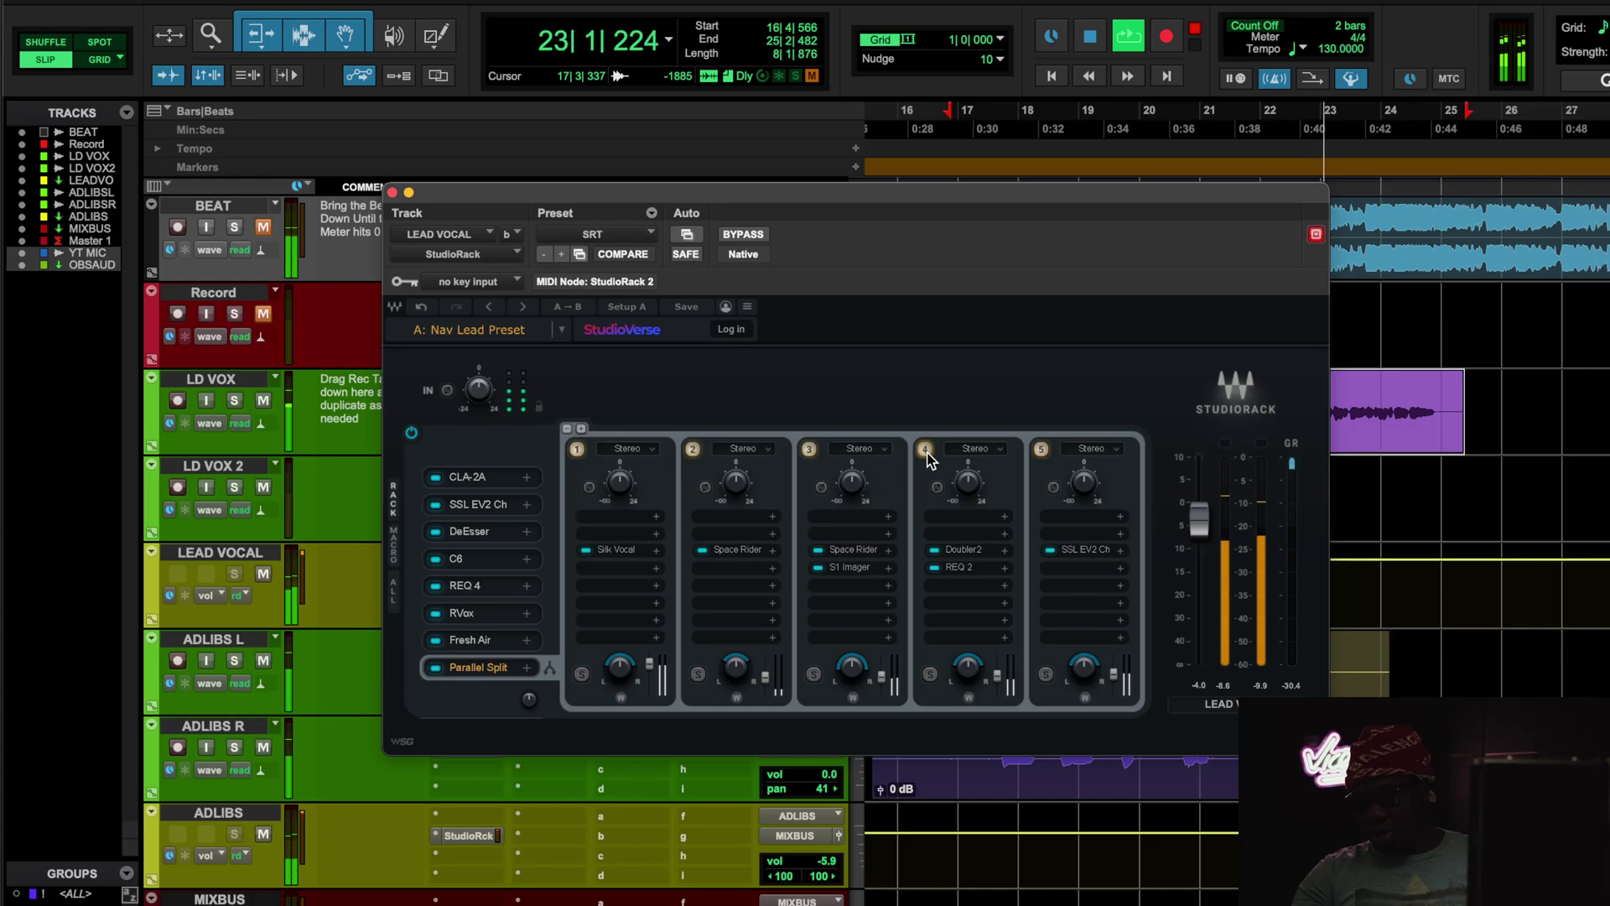
key("space")
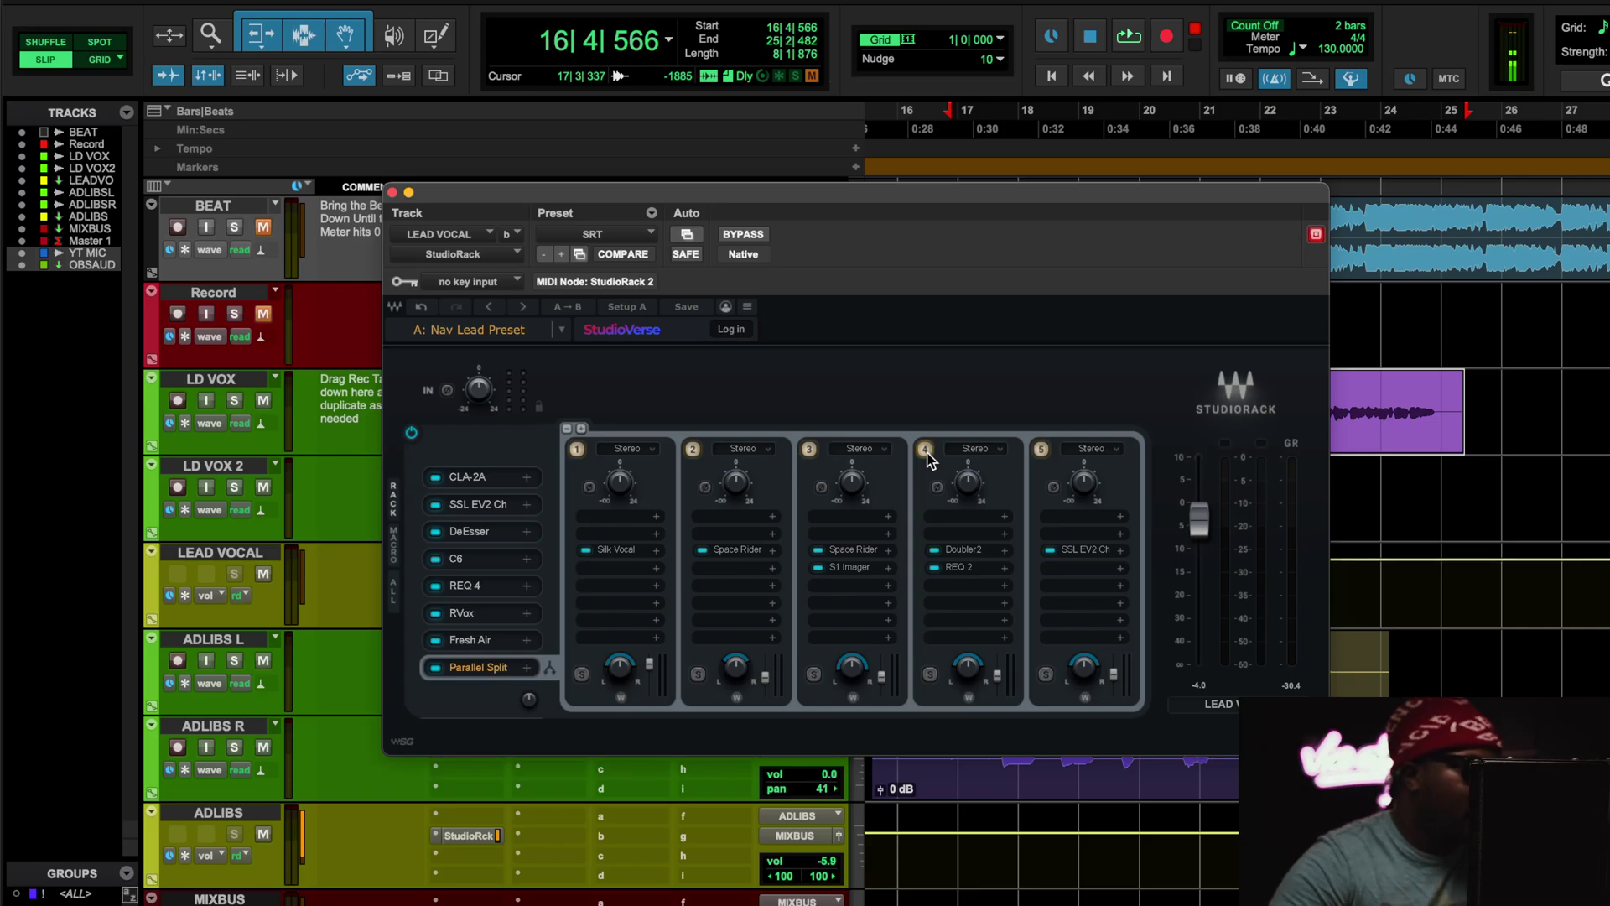
- Review the SSL EV2 Channel in the fifth parallel chain, compare the vocal with that chain off and on, and close the rack and stop playback
left_click(1087, 549)
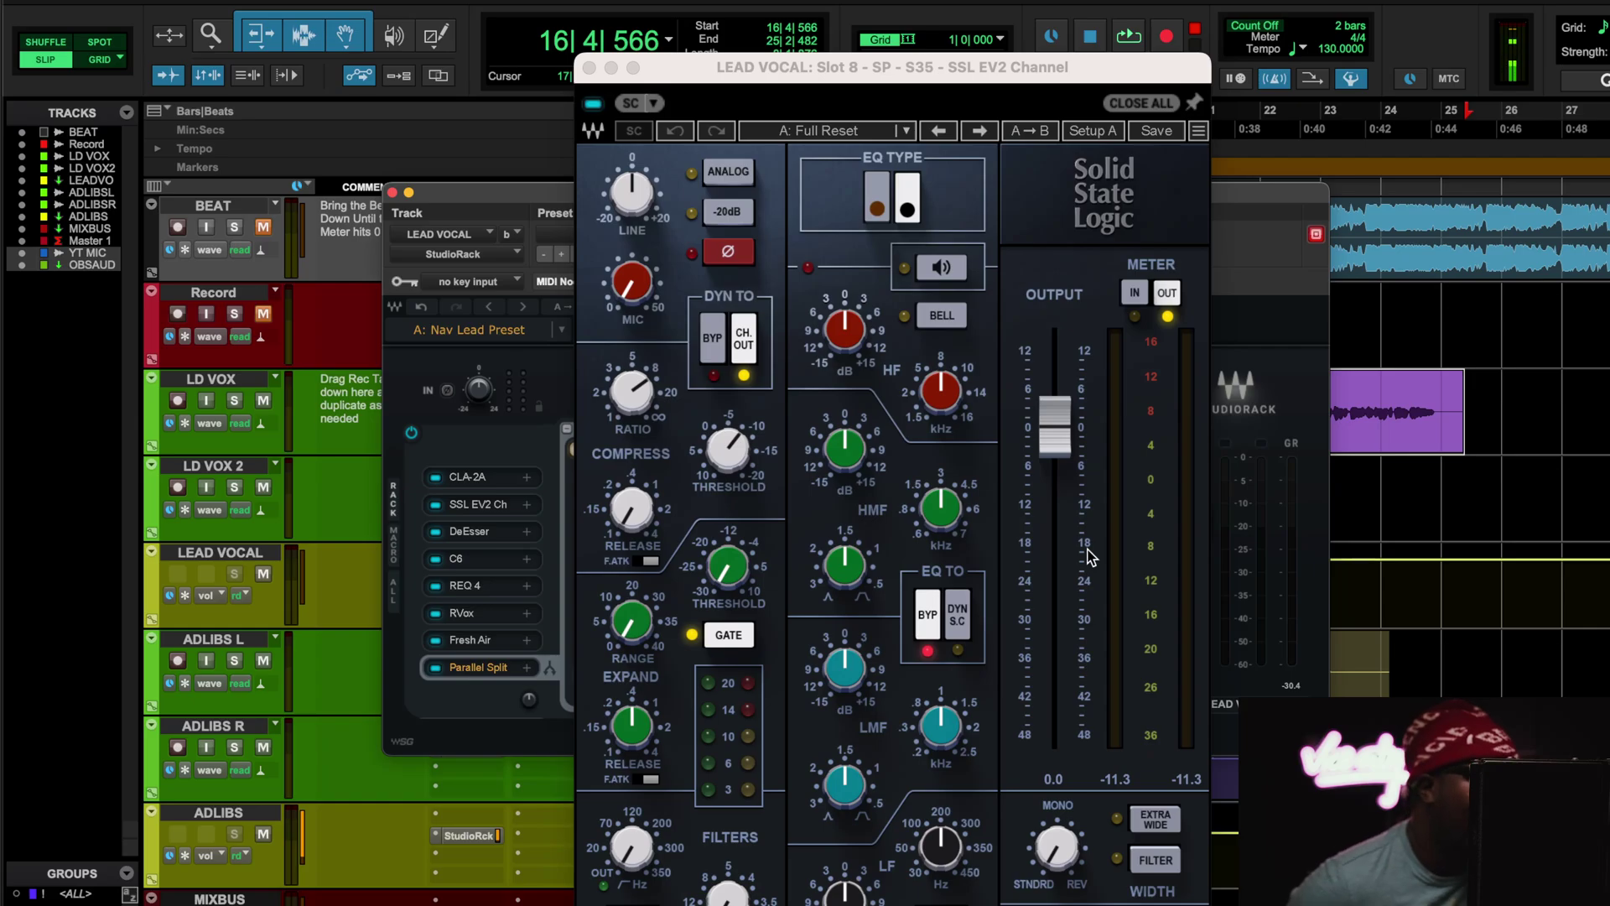
key("space")
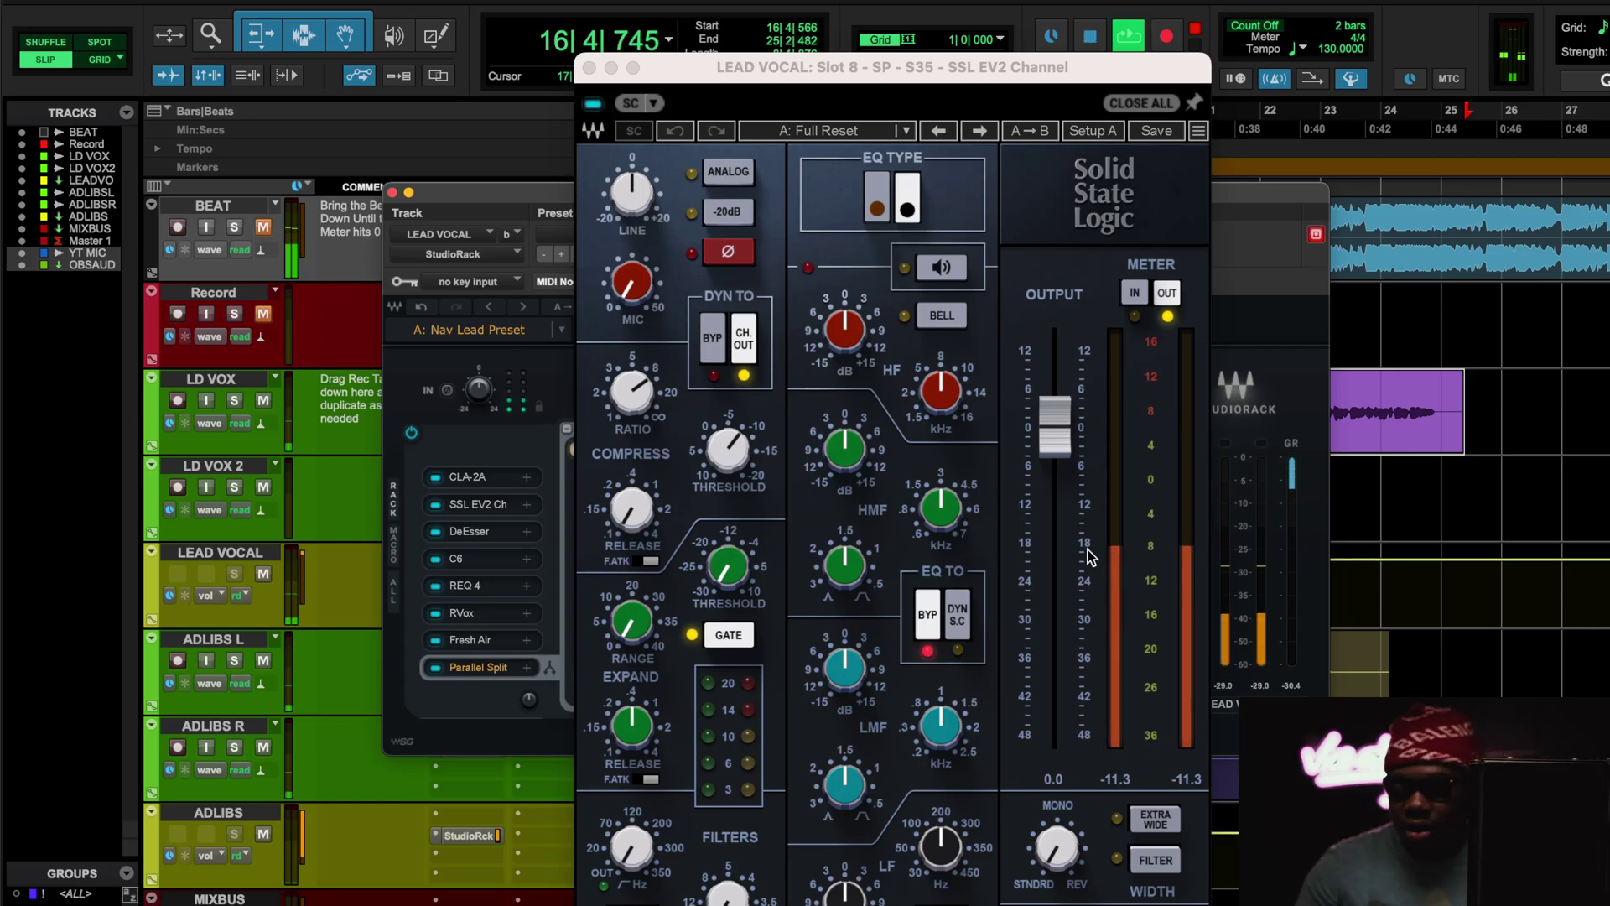
left_click(1256, 337)
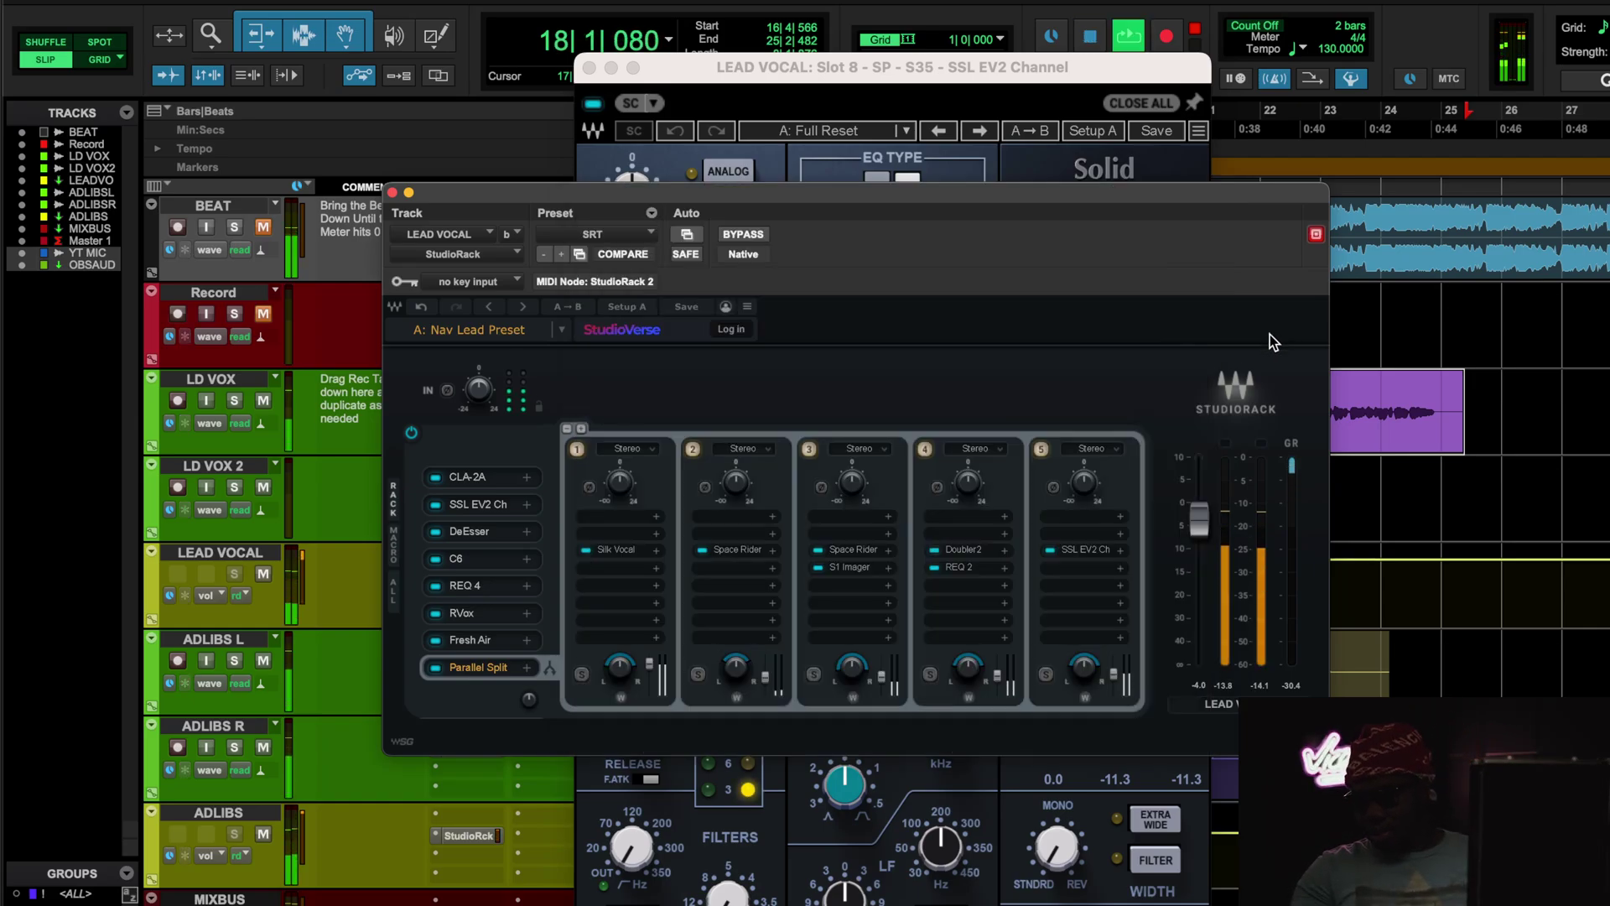
left_click(1041, 450)
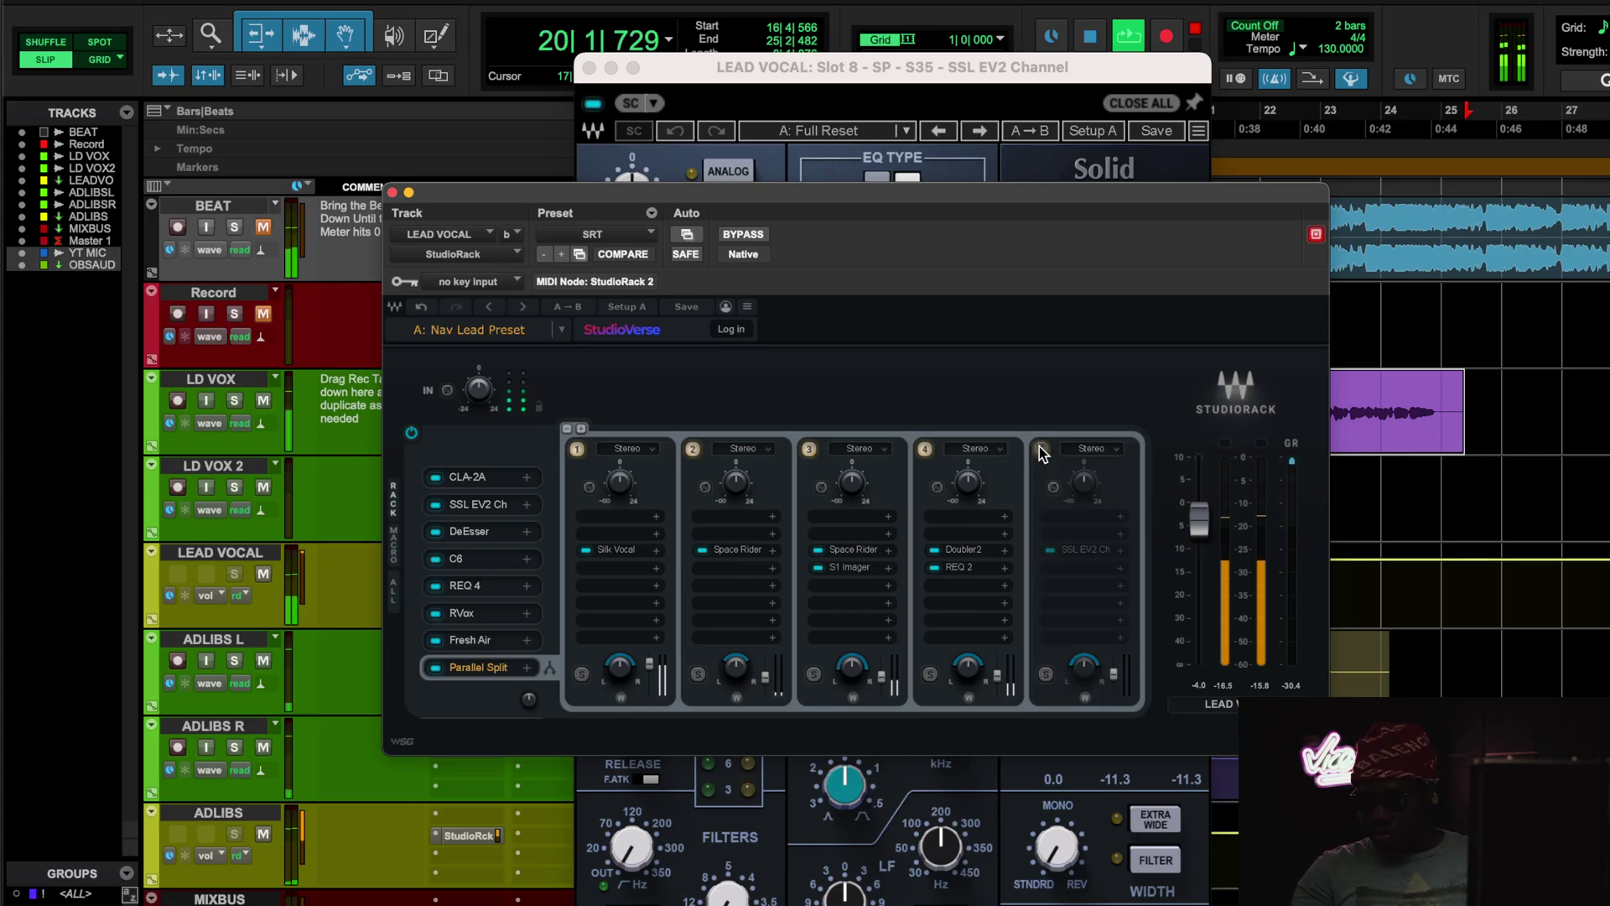
left_click(1041, 451)
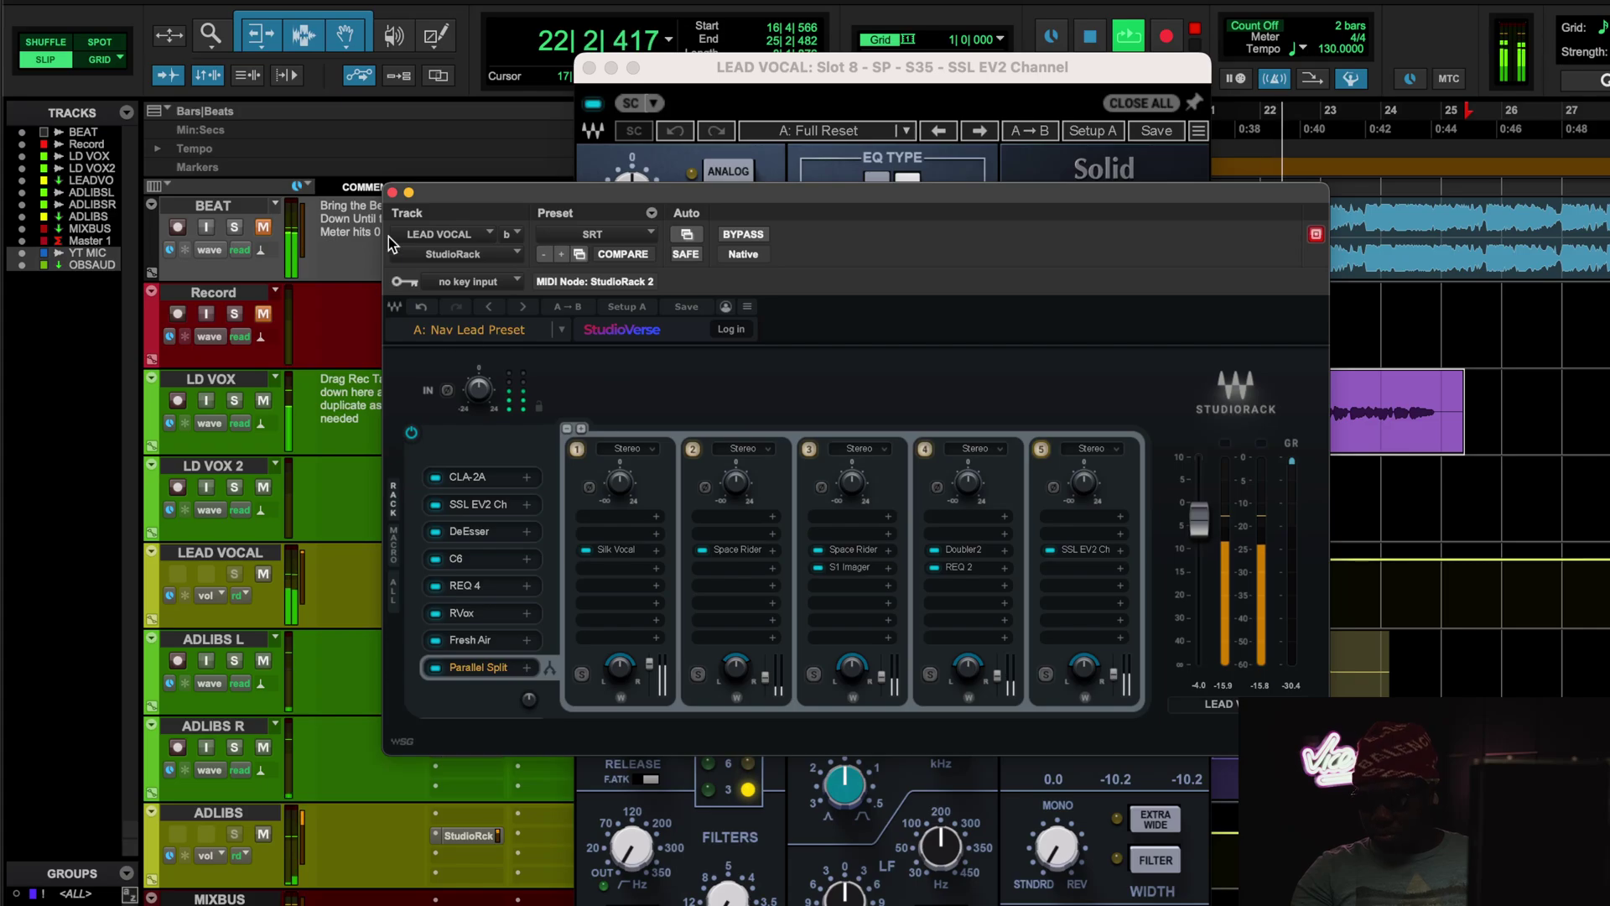
left_click(392, 193)
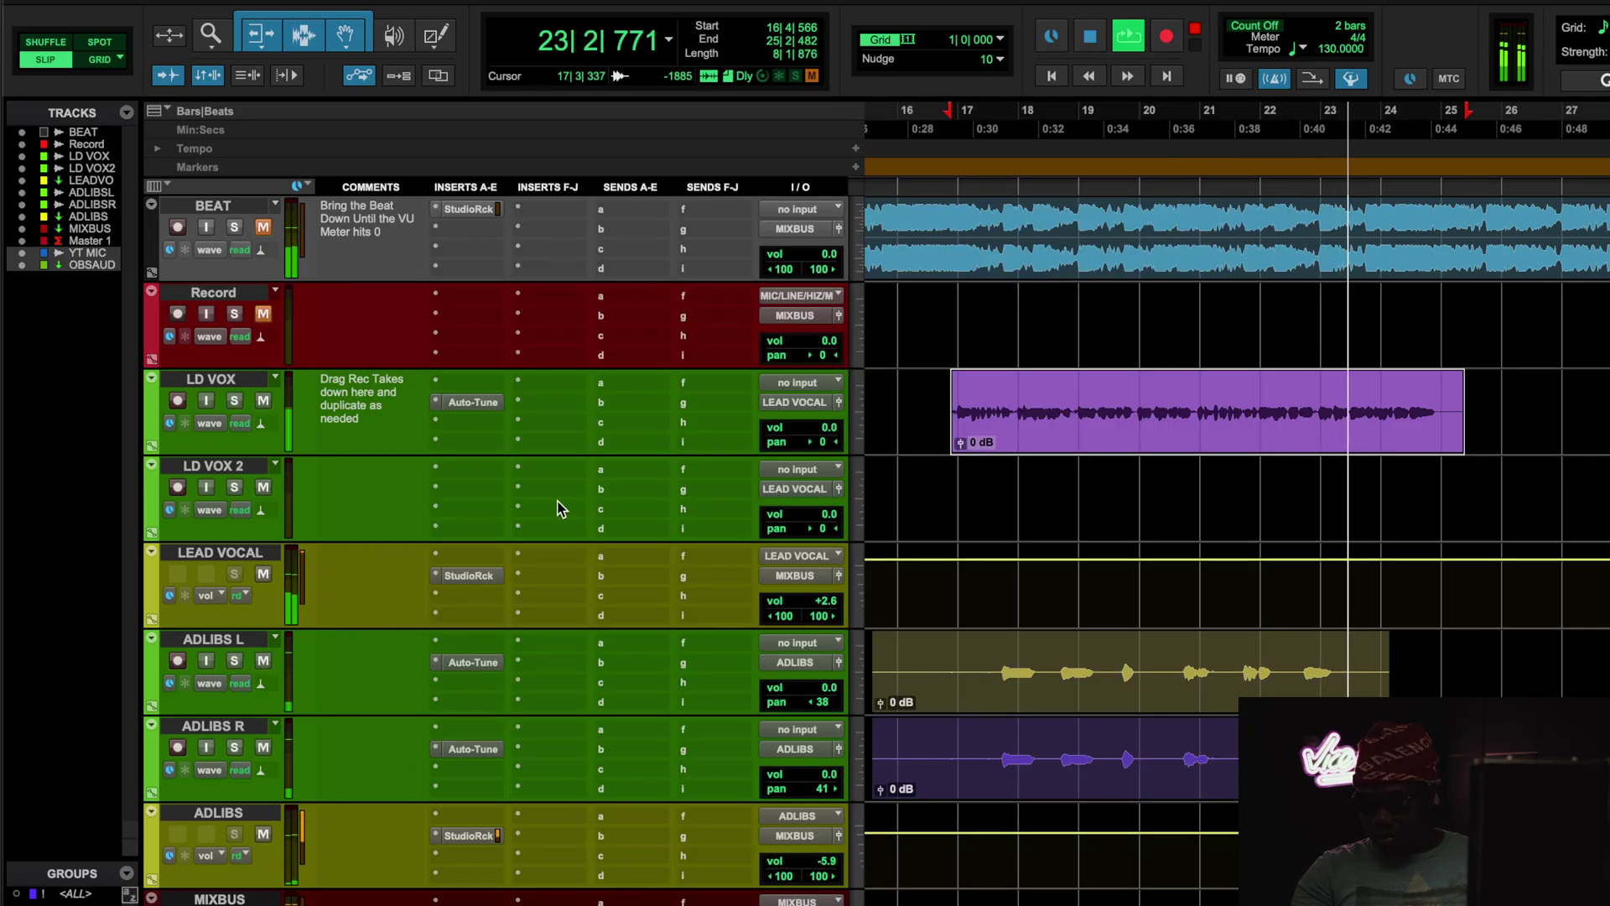
key("space")
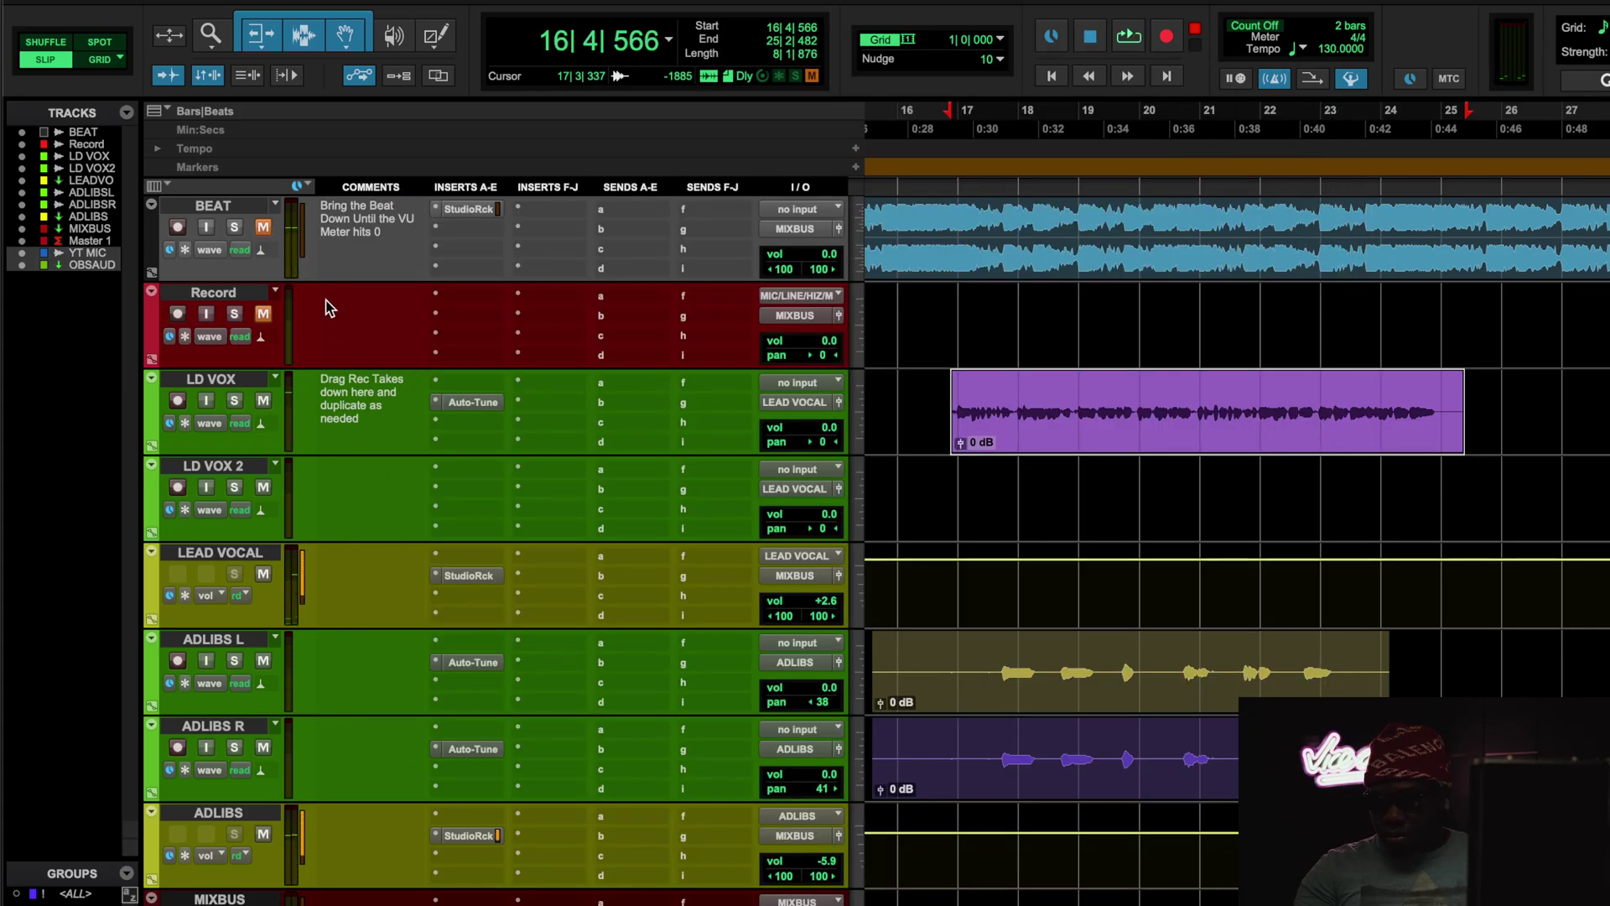
- Open the ADLIBS track's StudioRack, play the session and review its Silk Vocal, REQ 2 and MetaFlanger inserts
left_click(470, 835)
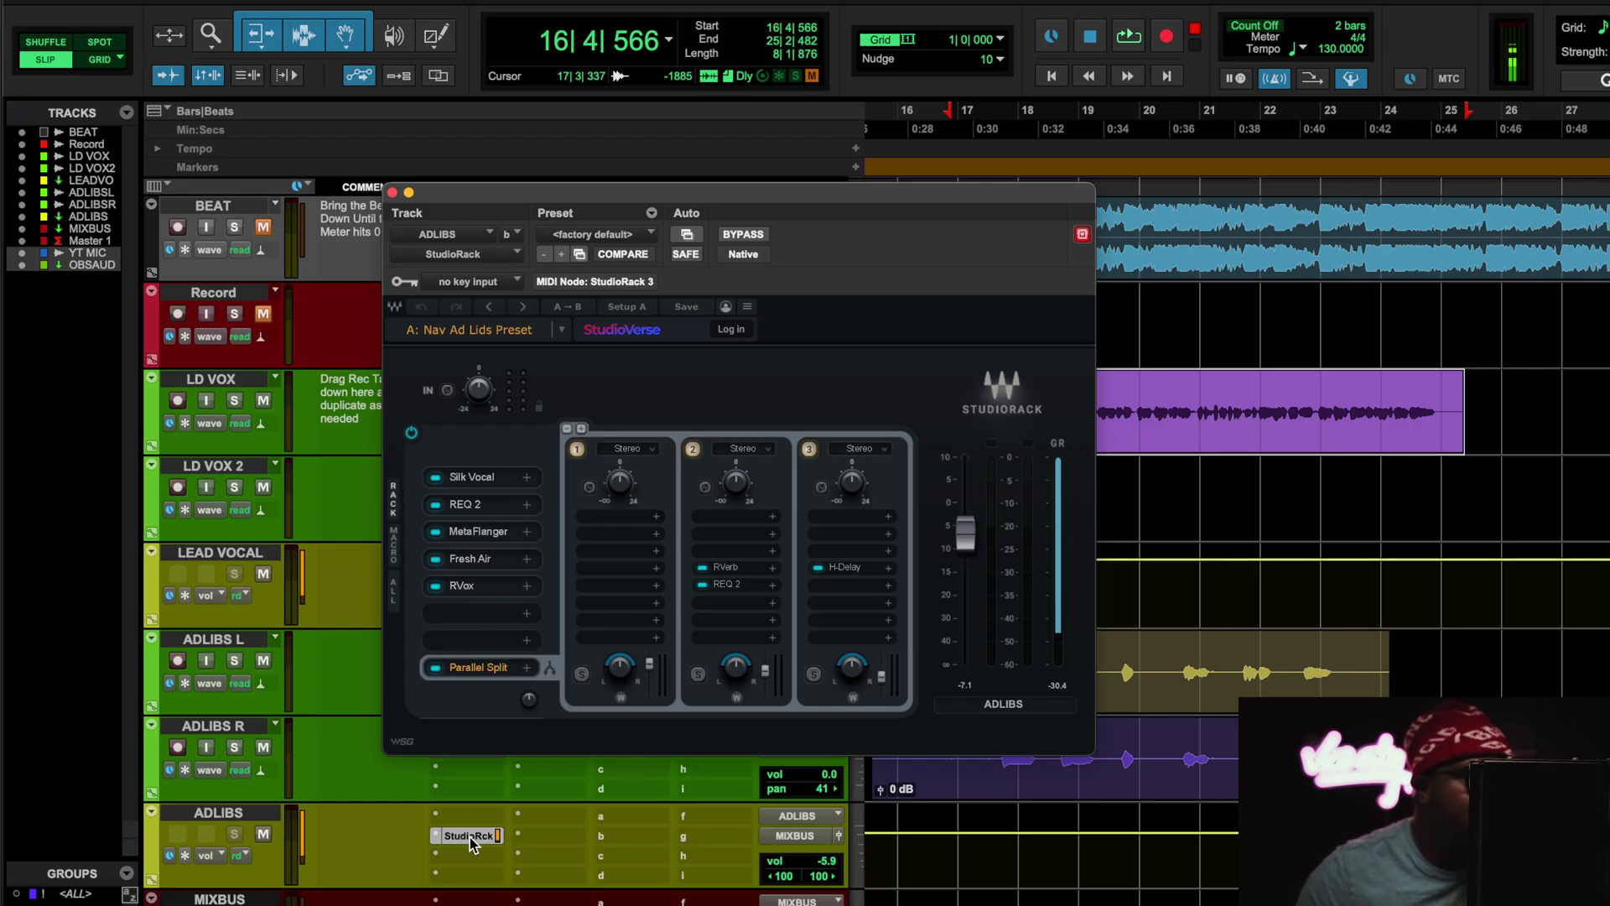
key("space")
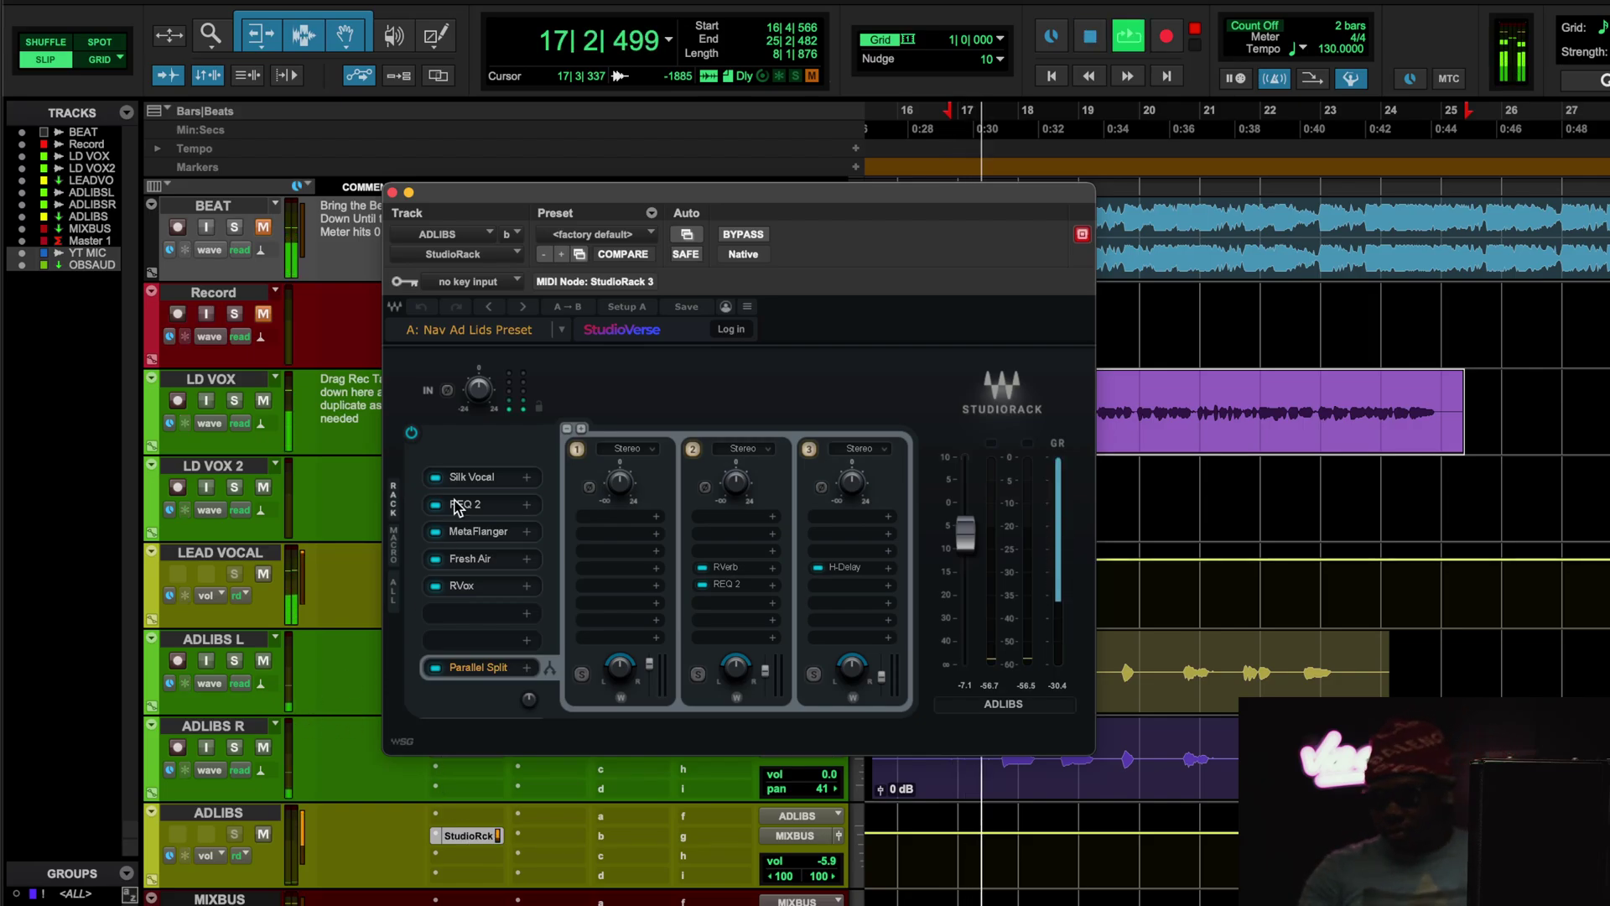
left_click(463, 477)
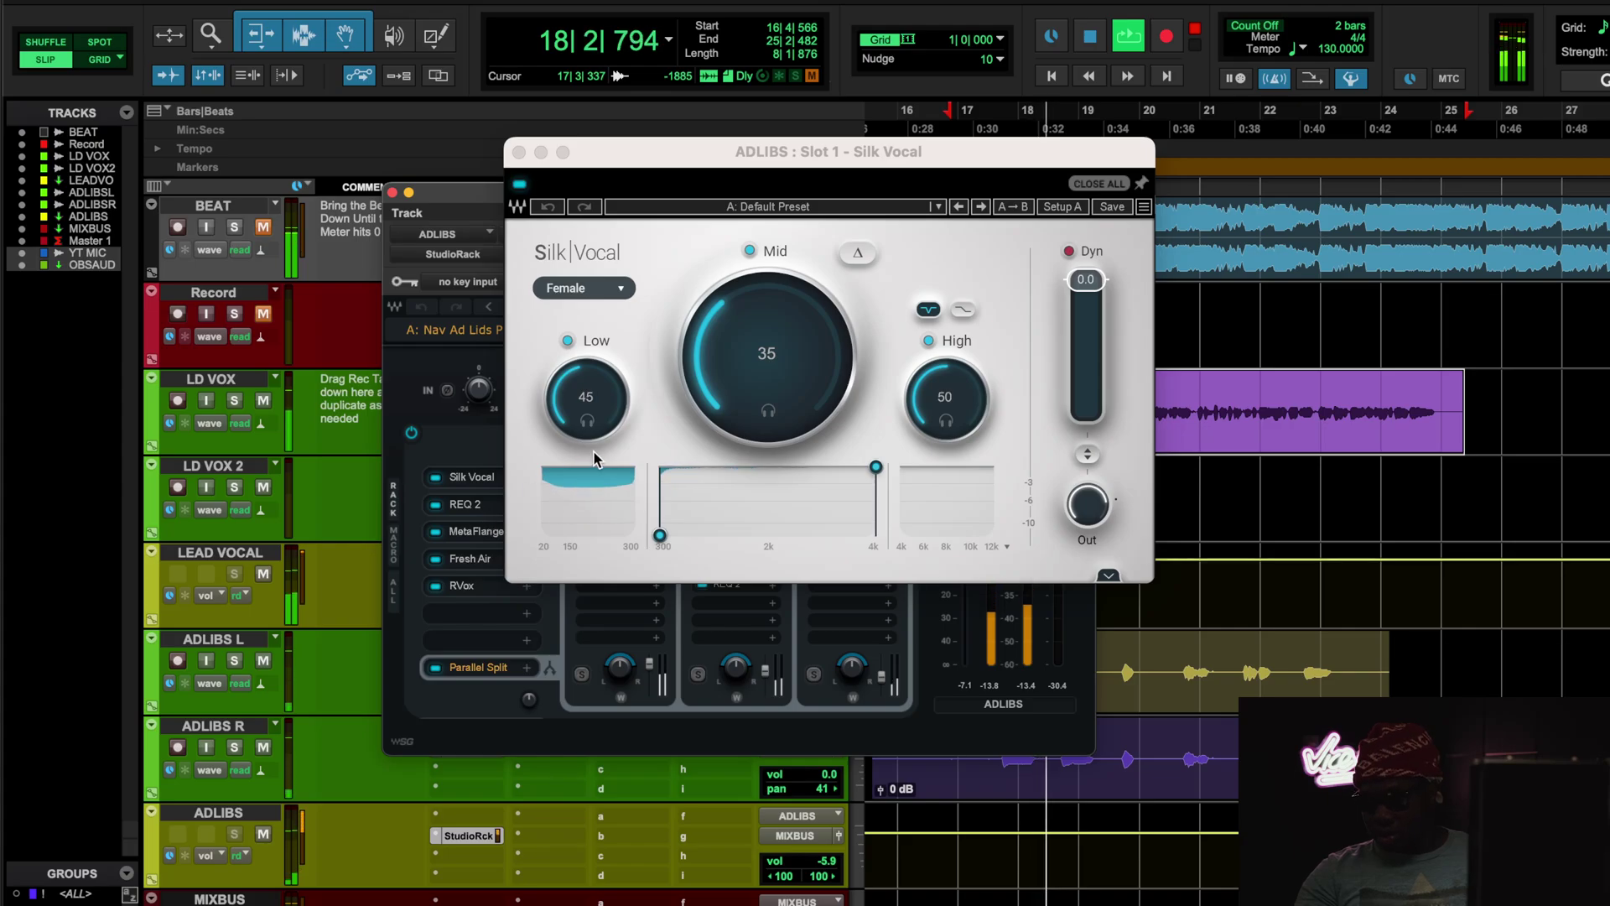
left_click(472, 507)
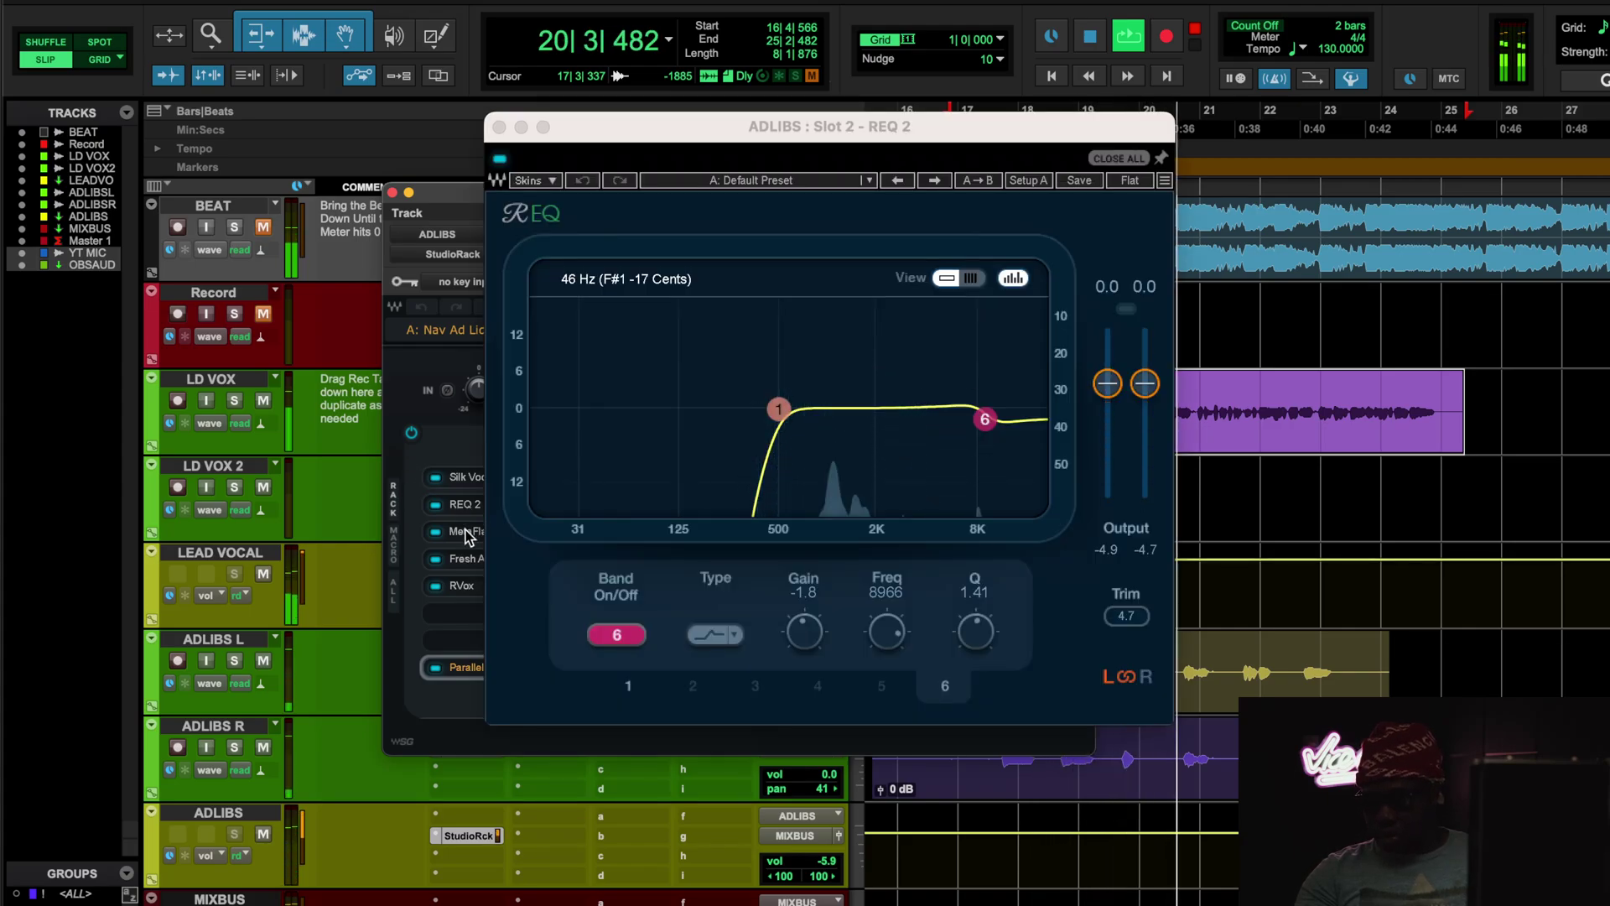
left_click(468, 533)
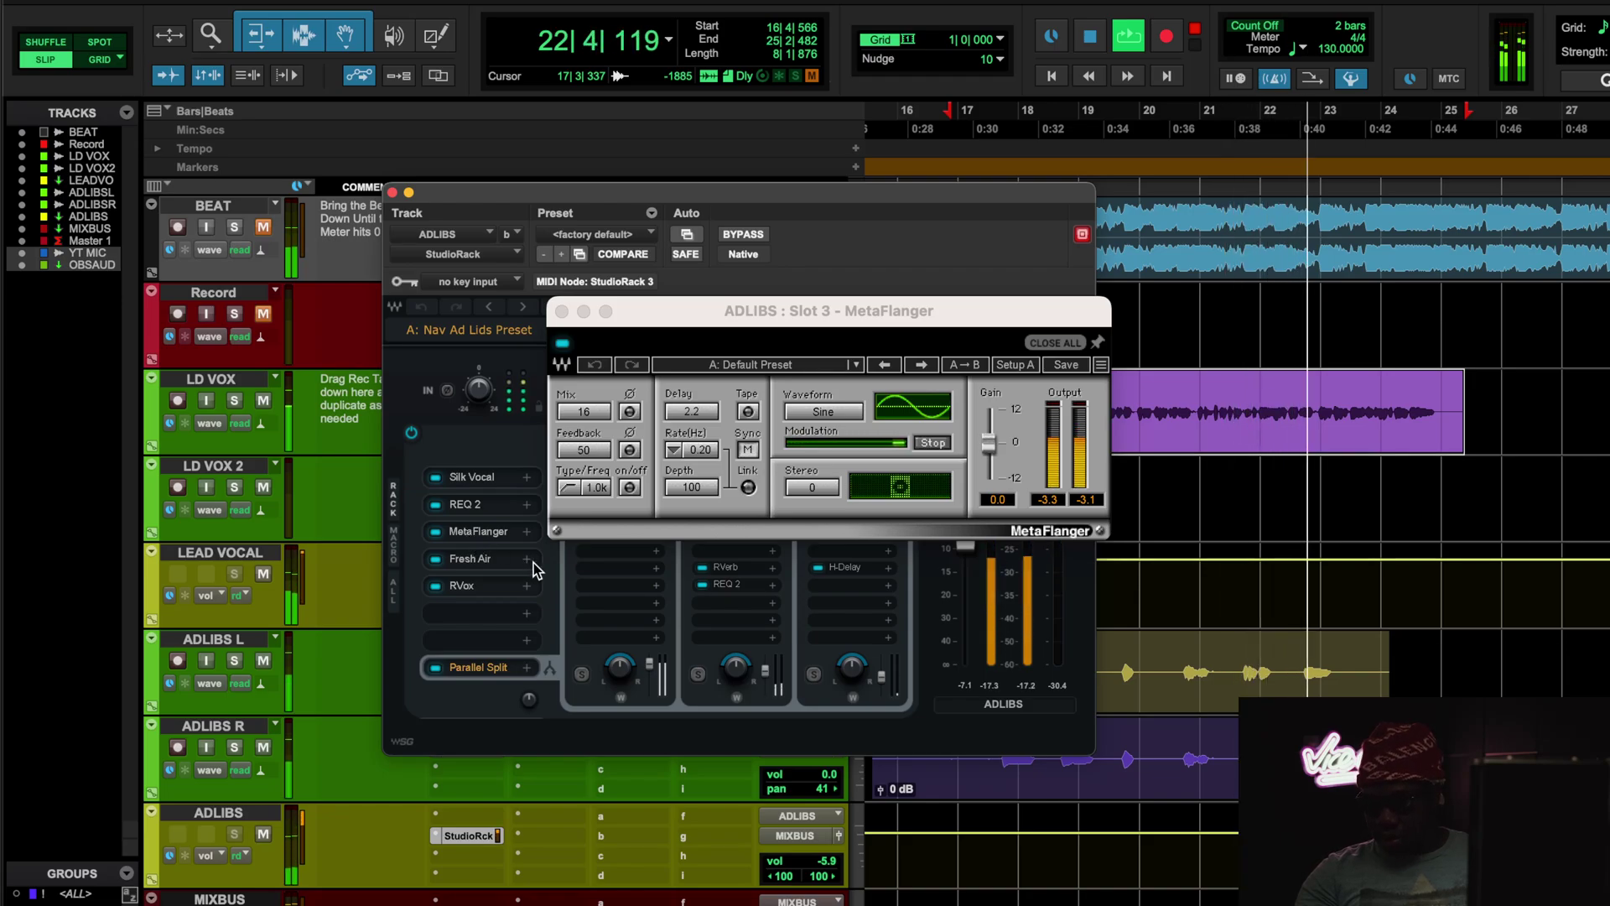
- Restart playback from the selection and review the Fresh Air and RVox inserts in the ADLIBS rack, closing RVox
key("space")
key("space")
left_click(487, 560)
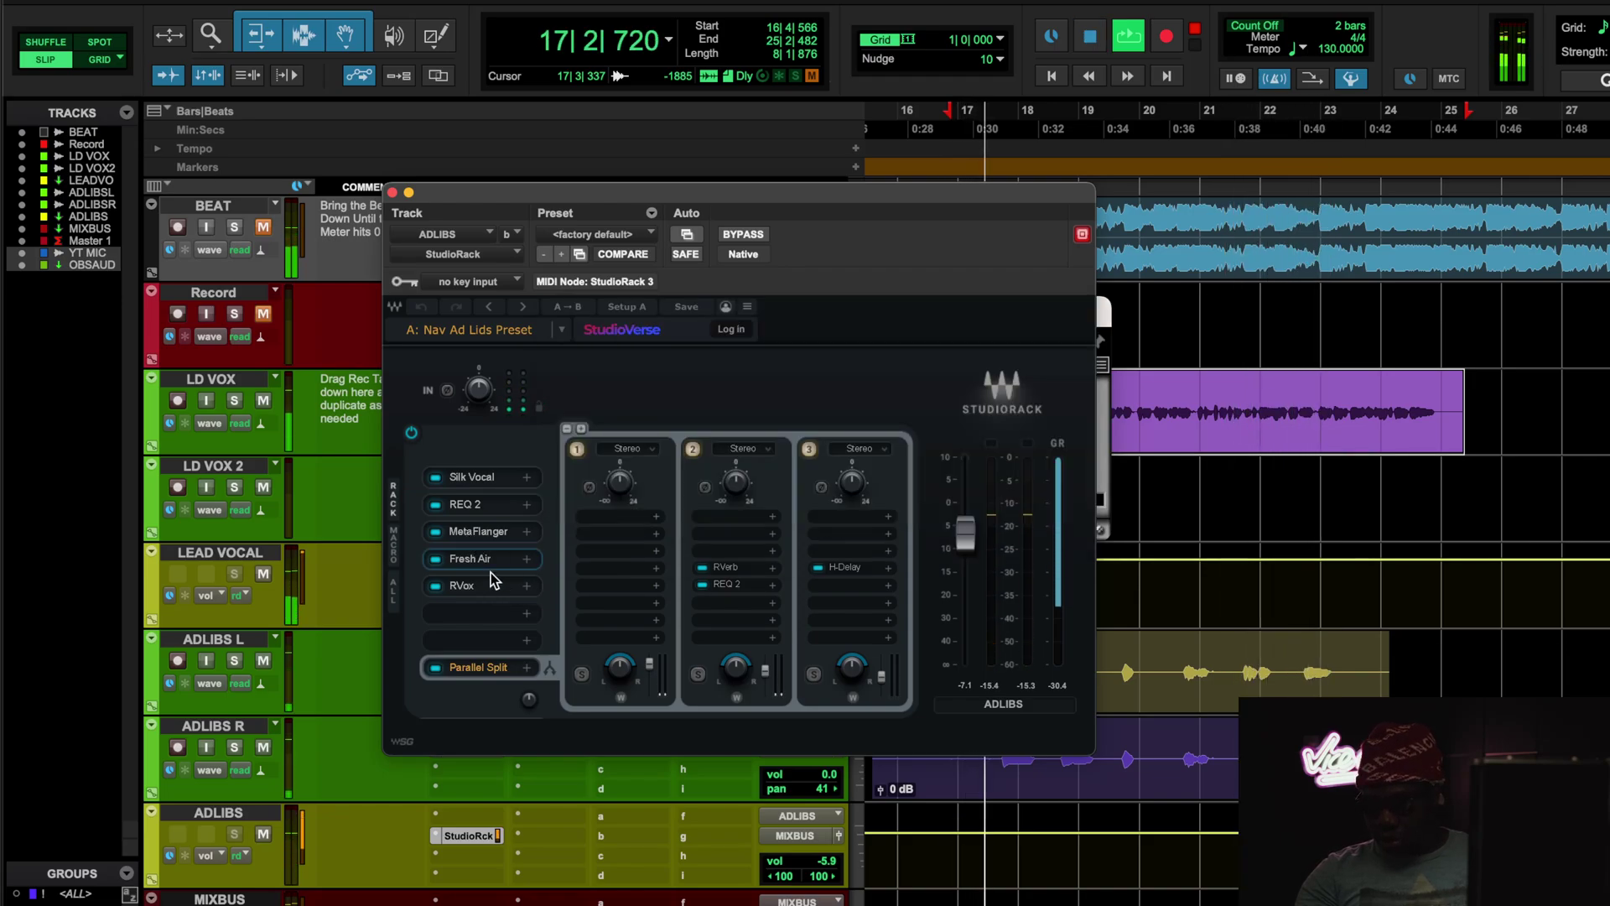
left_click(487, 590)
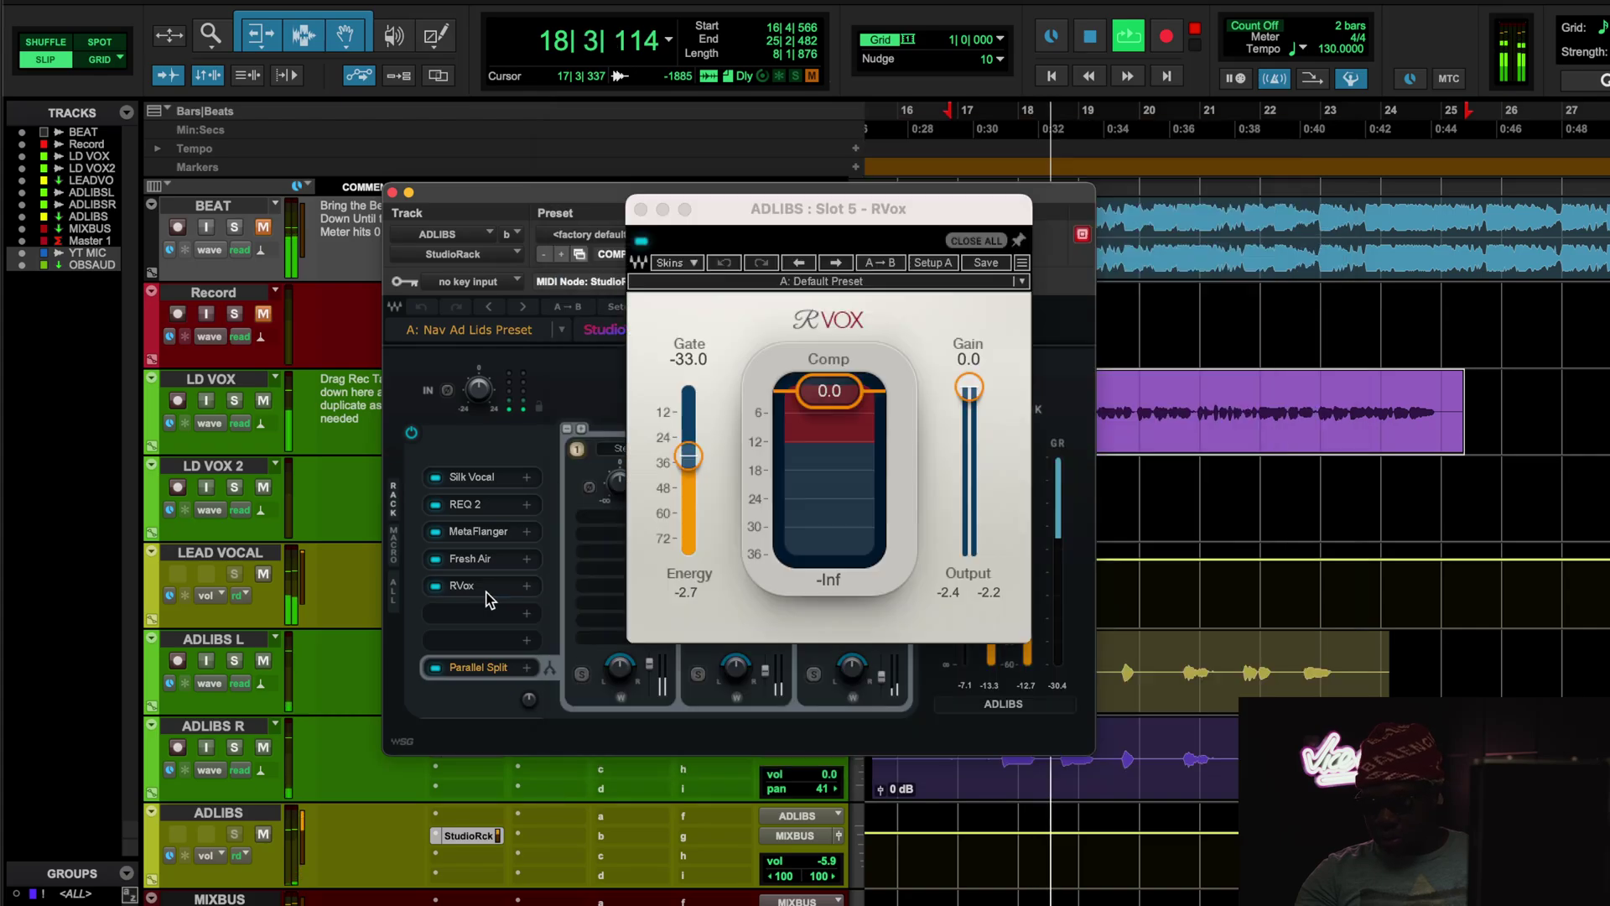
left_click(640, 208)
- Review the RVerb and REQ 2 in the second parallel chain and the H-Delay in the third, closing each and stopping playback
left_click(720, 568)
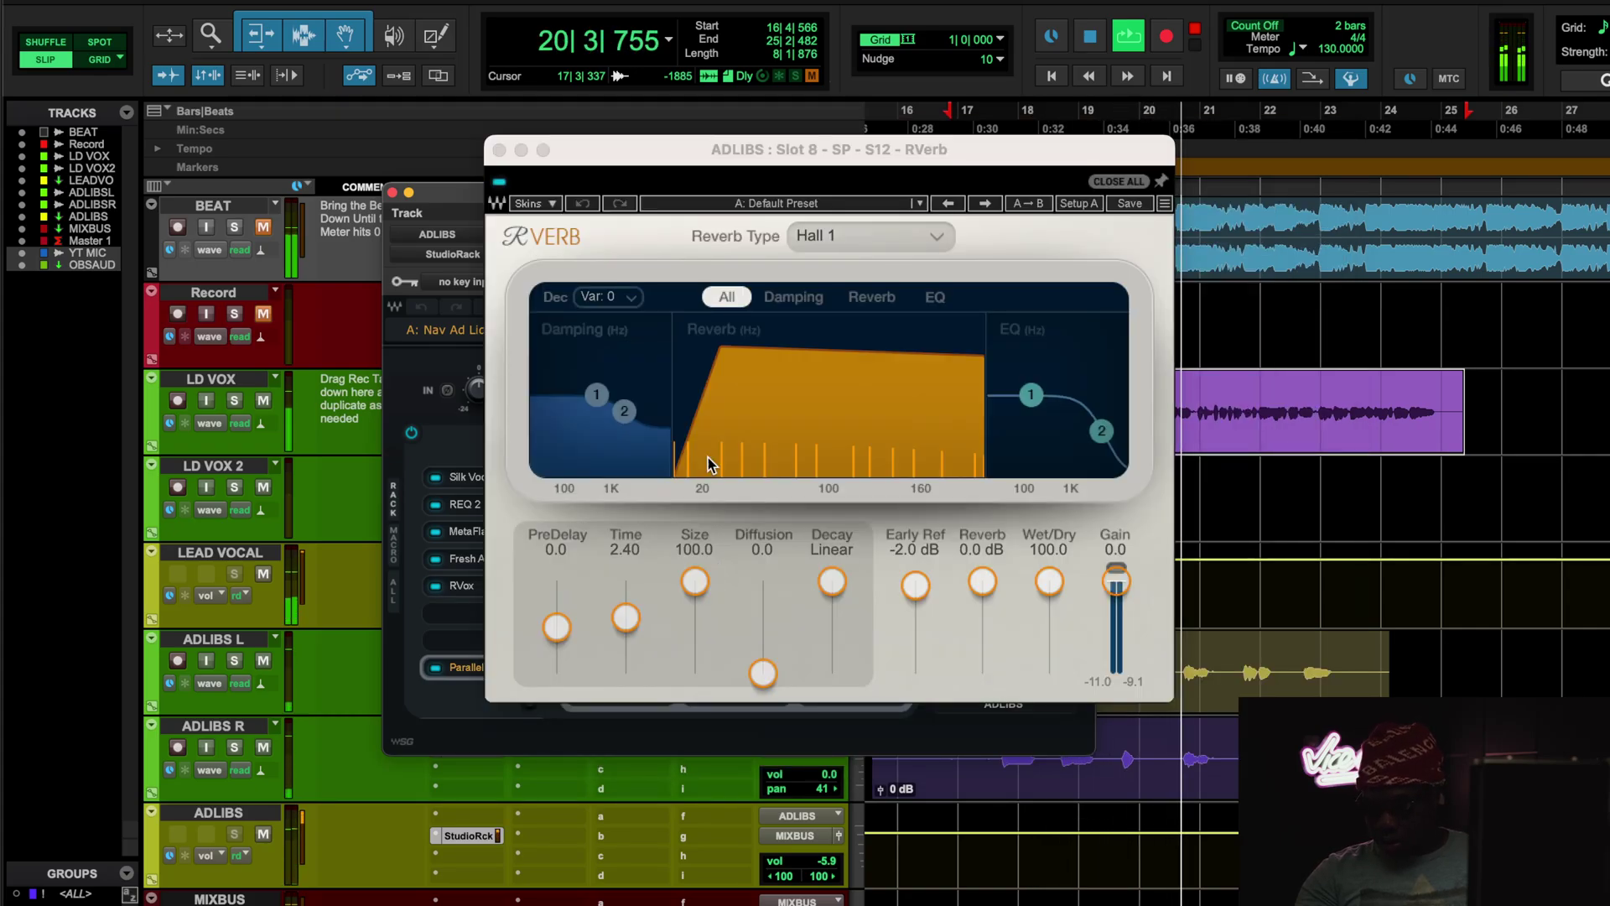
left_click(582, 140)
left_click(727, 585)
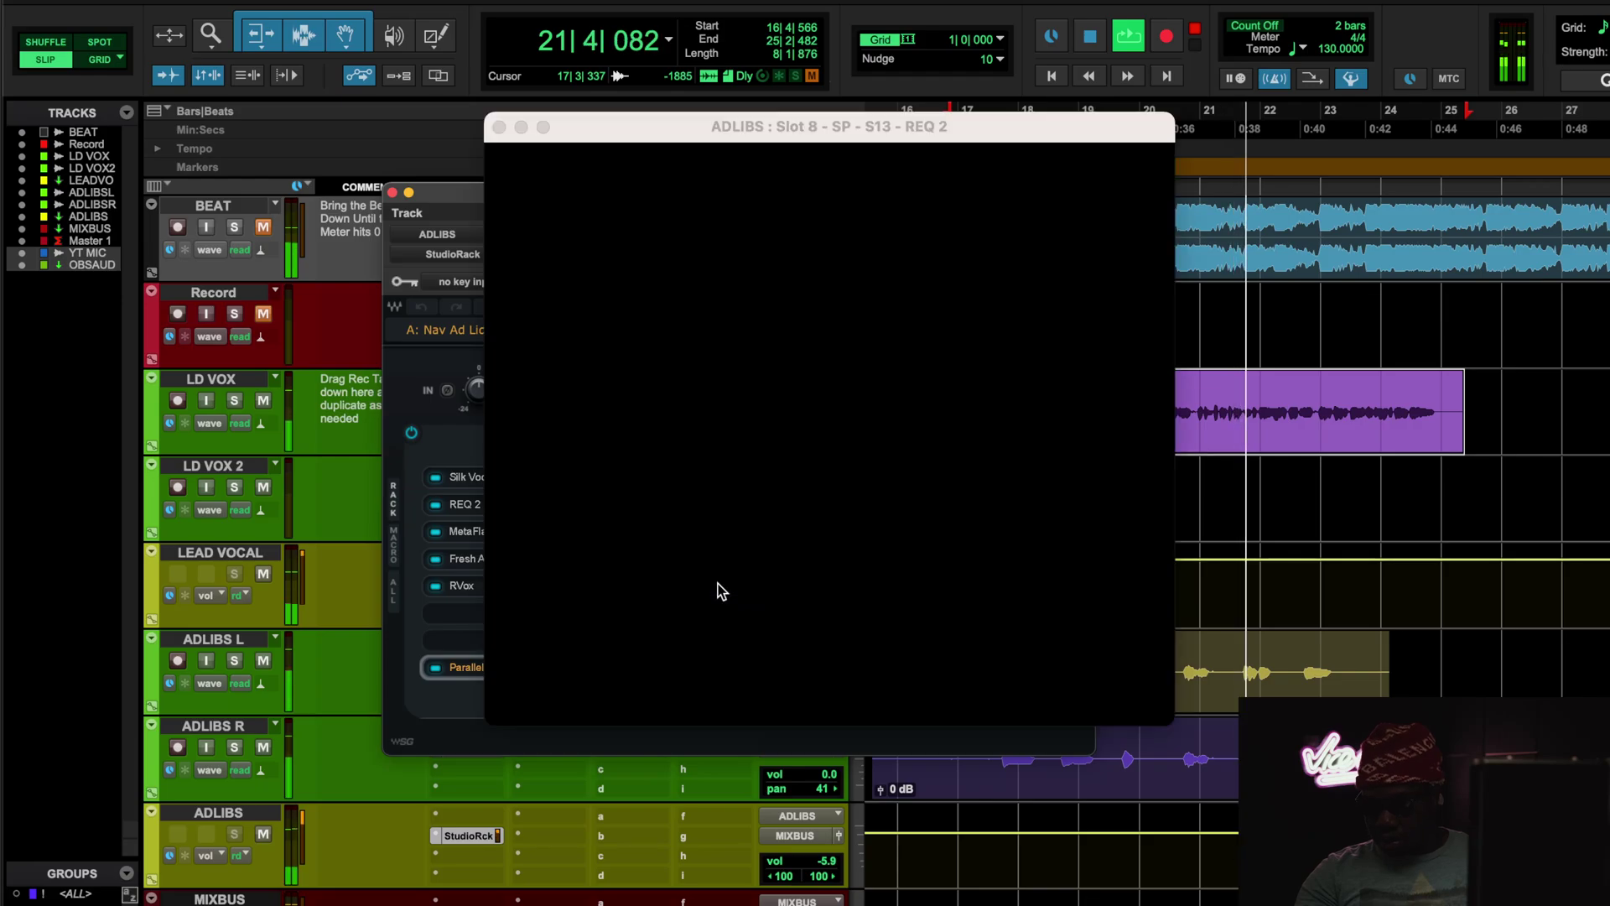
left_click(503, 124)
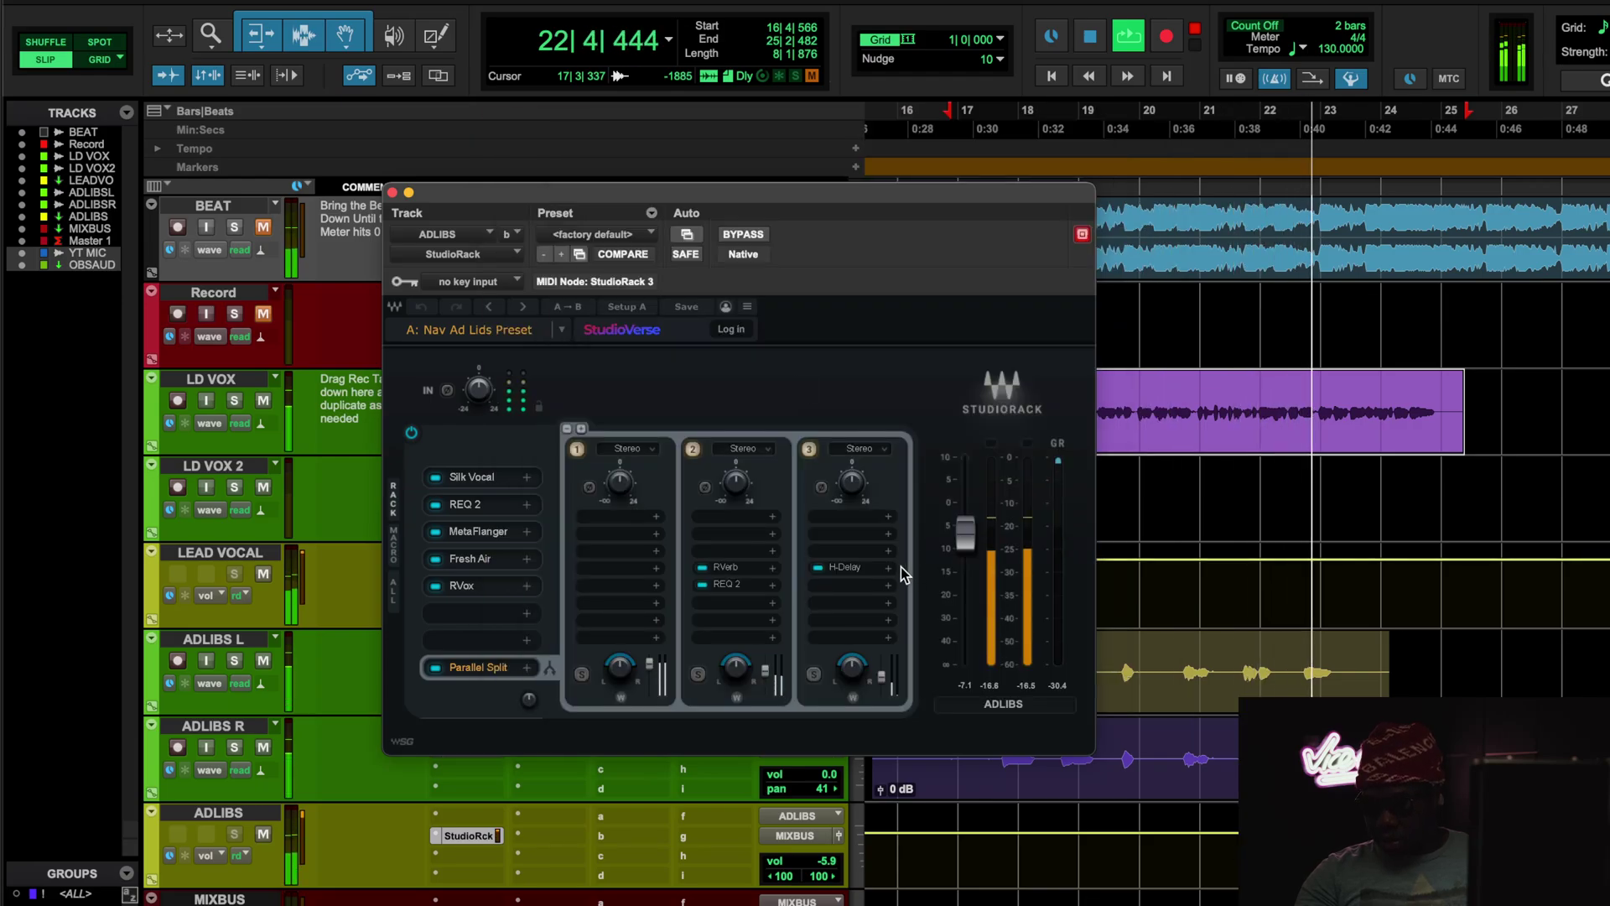
left_click(843, 568)
left_click(433, 244)
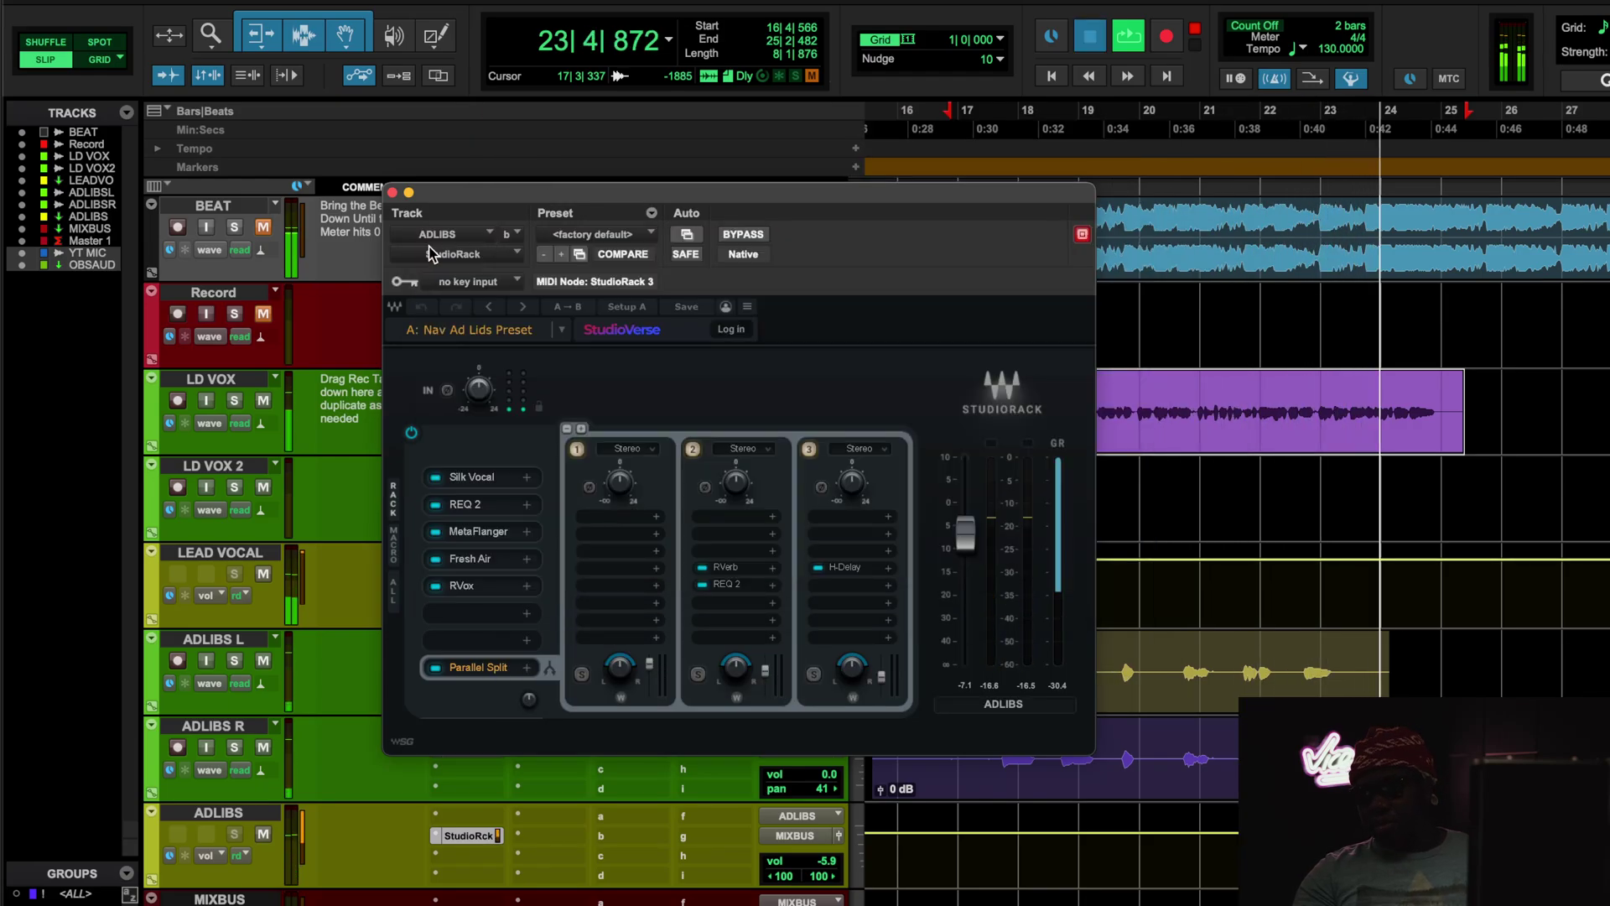
key("space")
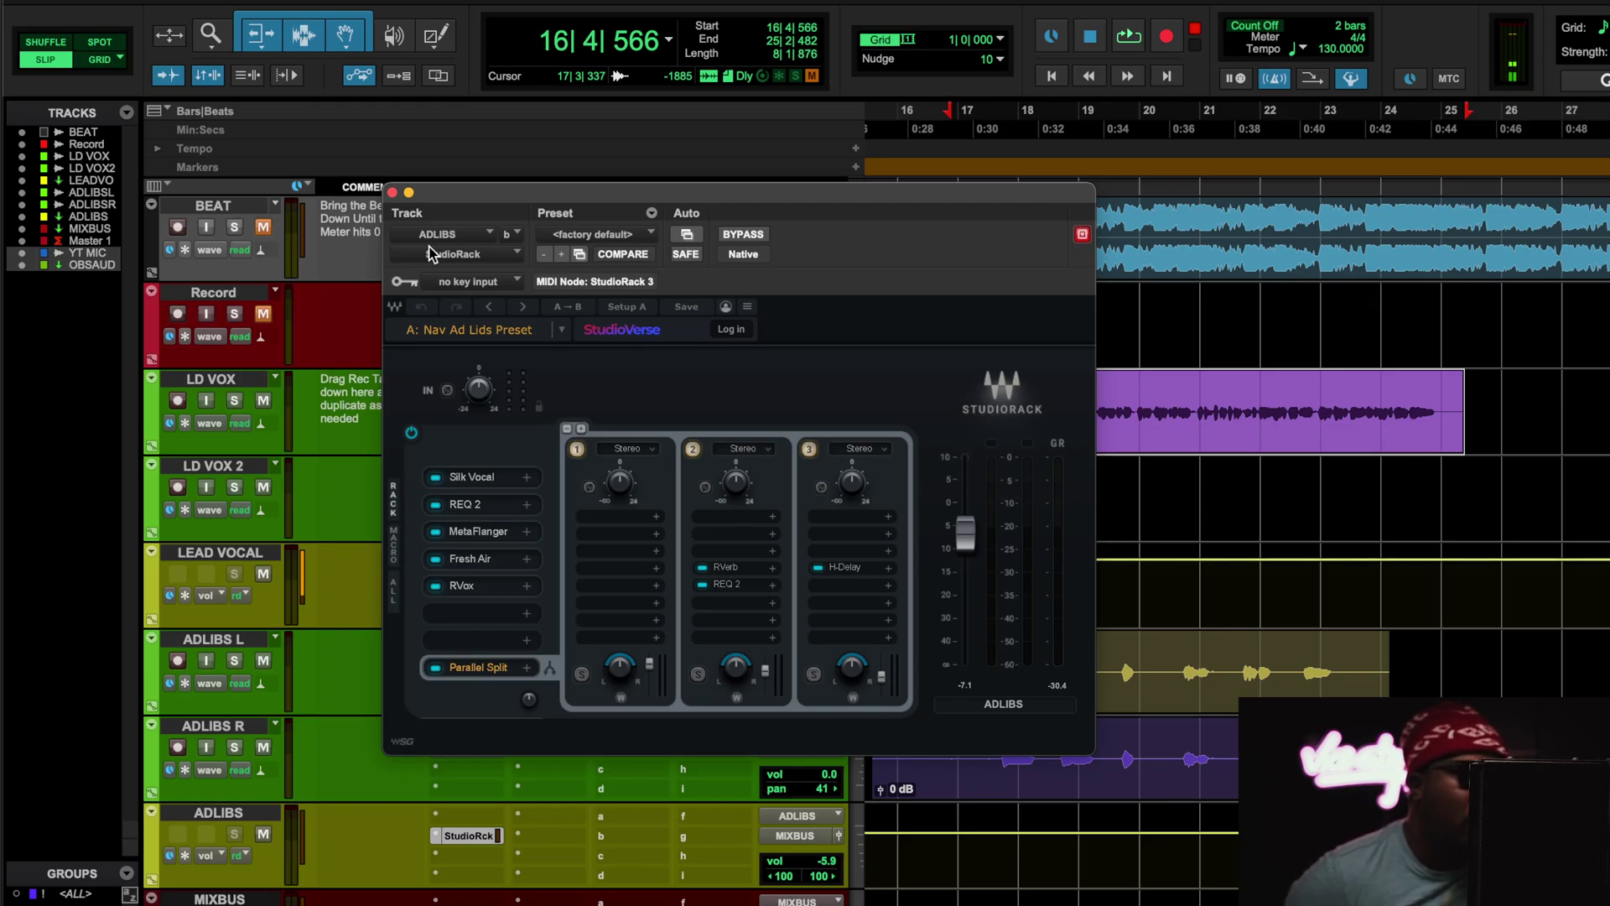
- With playback stopped, review the Silk Vocal, REQ 2, MetaFlanger, Fresh Air and RVox settings in the ADLIBS rack and close RVox
left_click(444, 478)
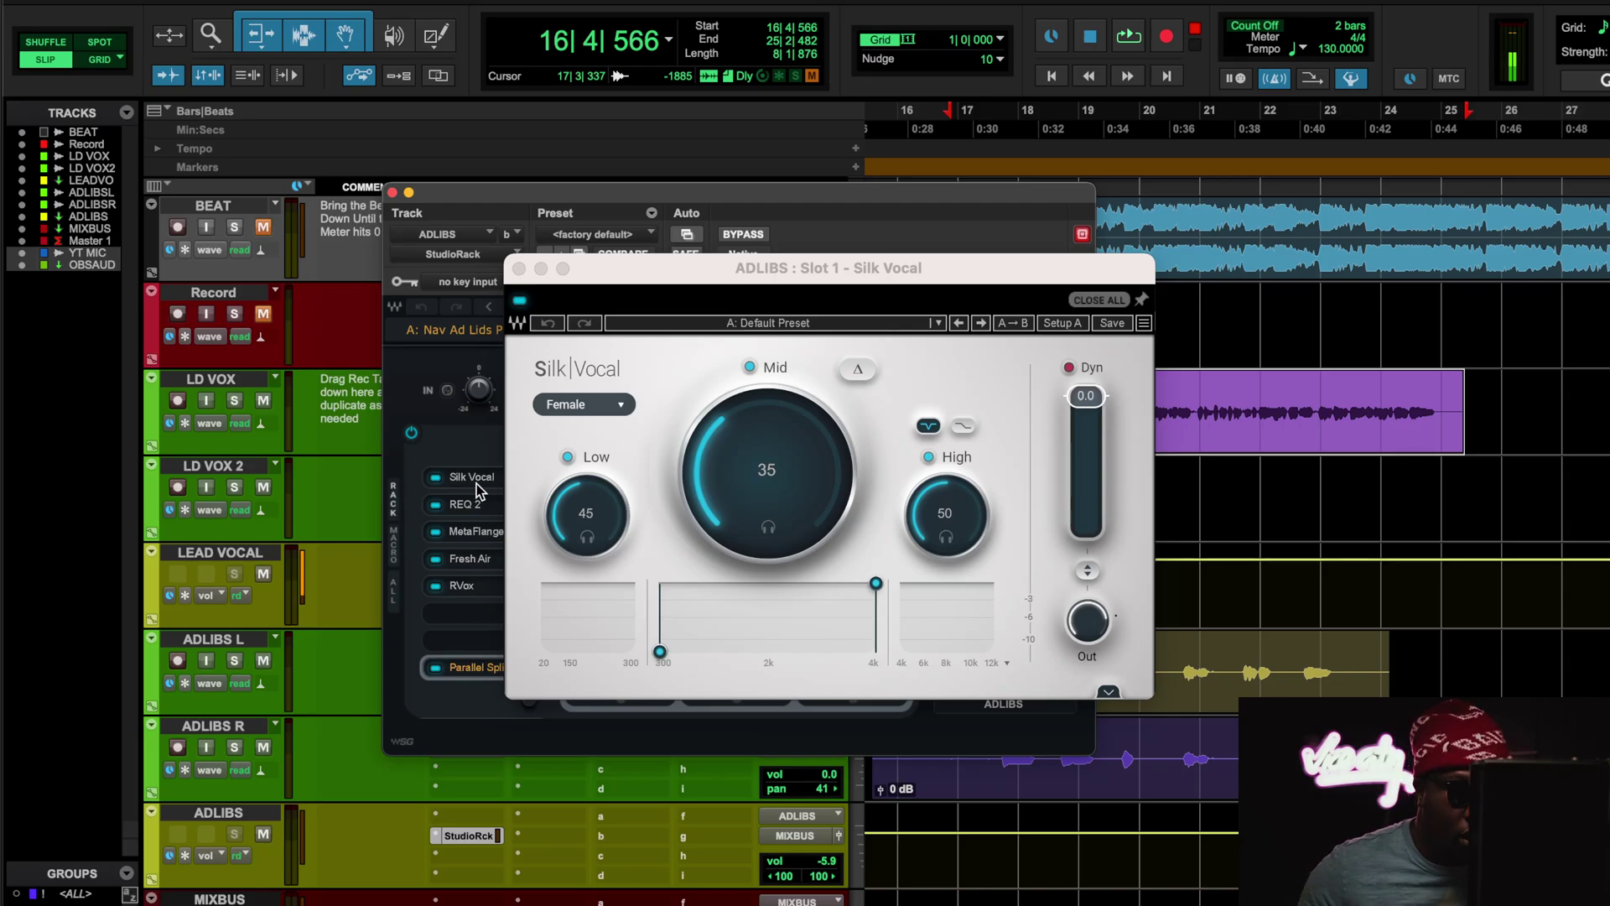
left_click(485, 510)
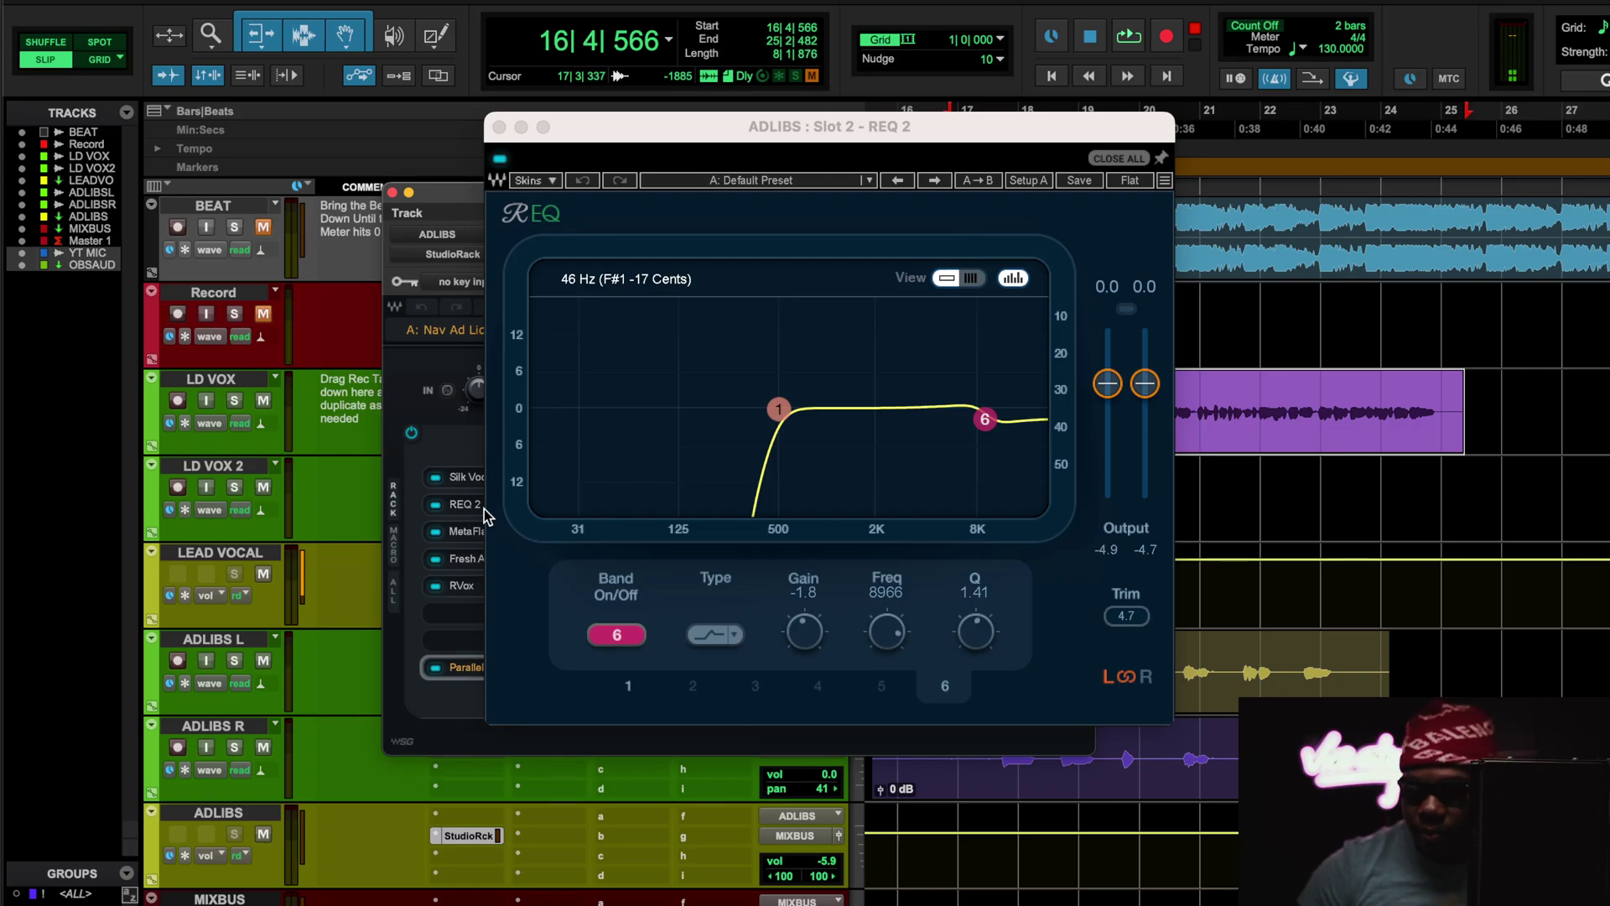
left_click(476, 523)
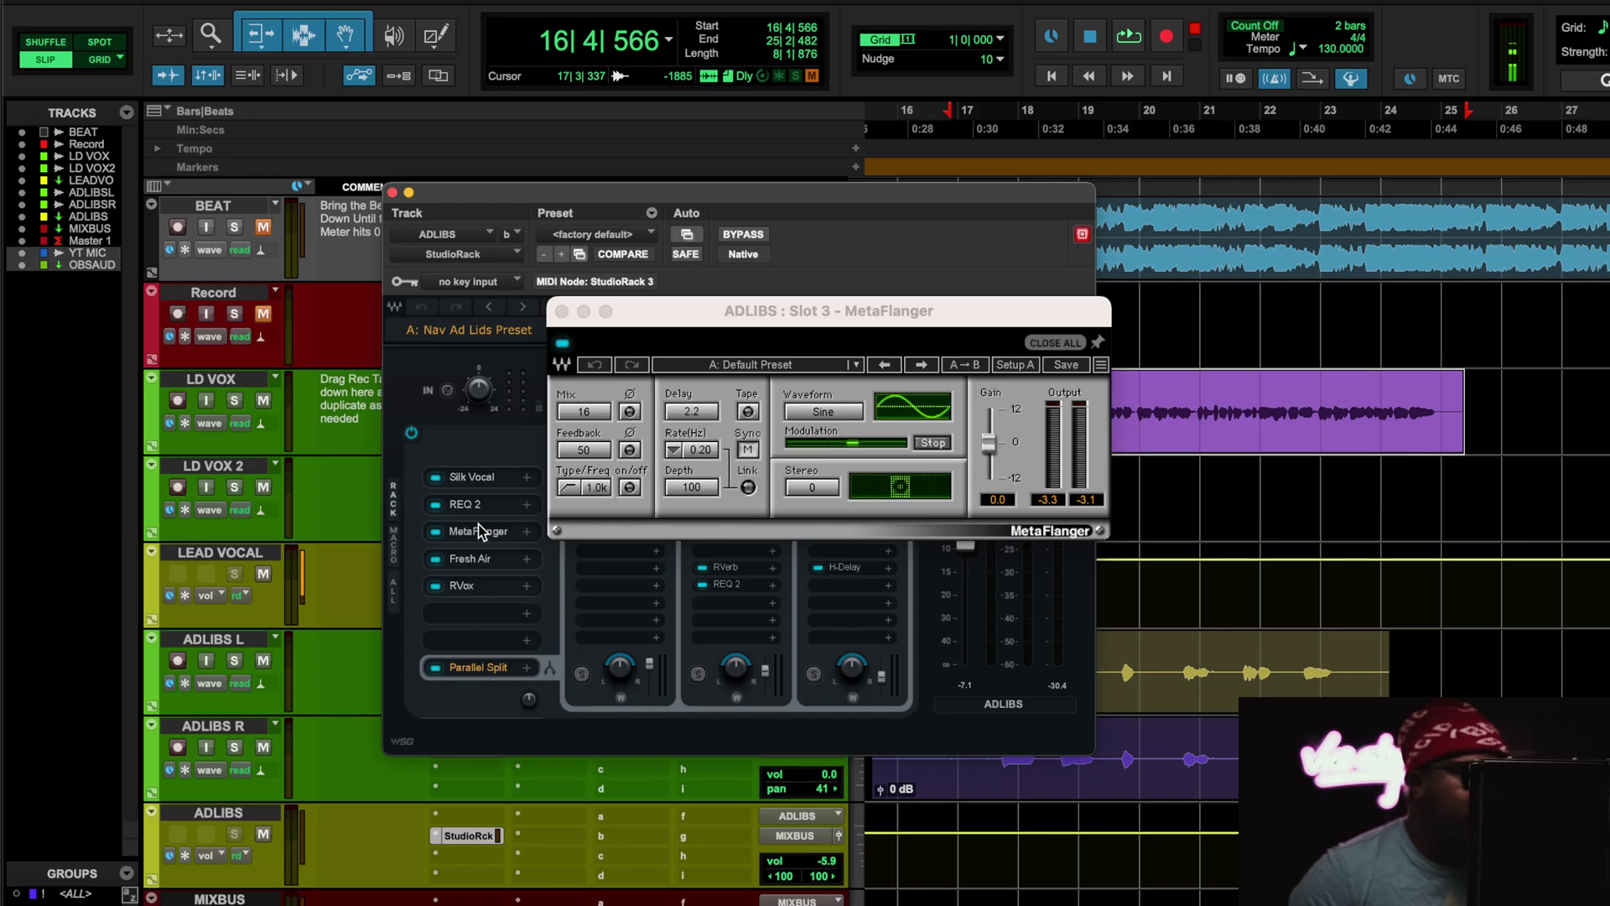
left_click(475, 560)
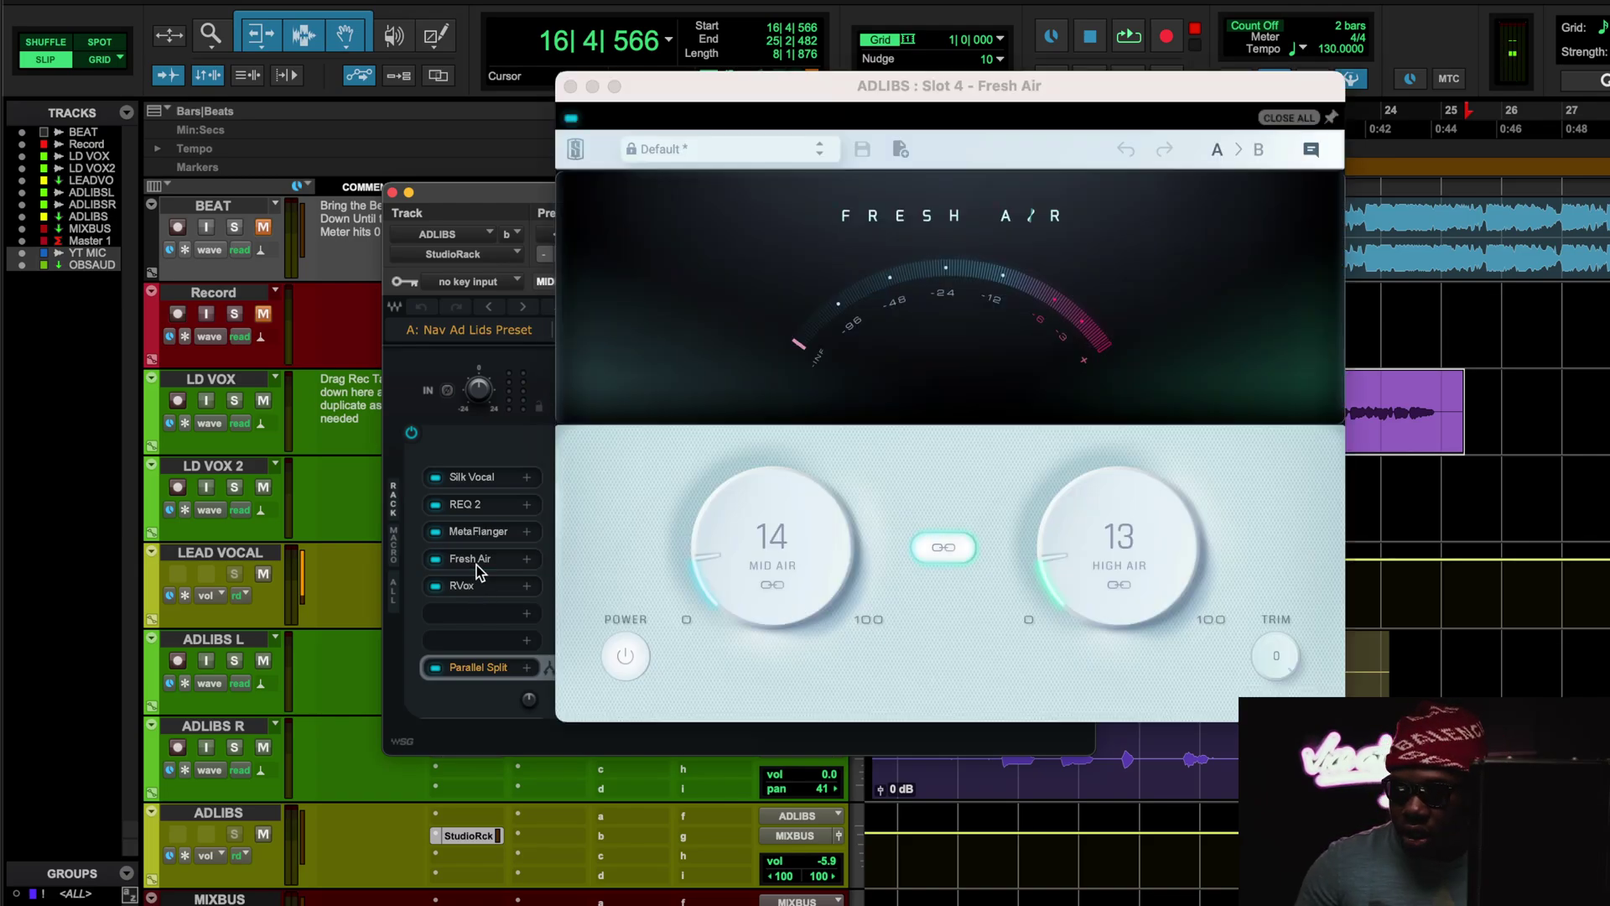
left_click(472, 591)
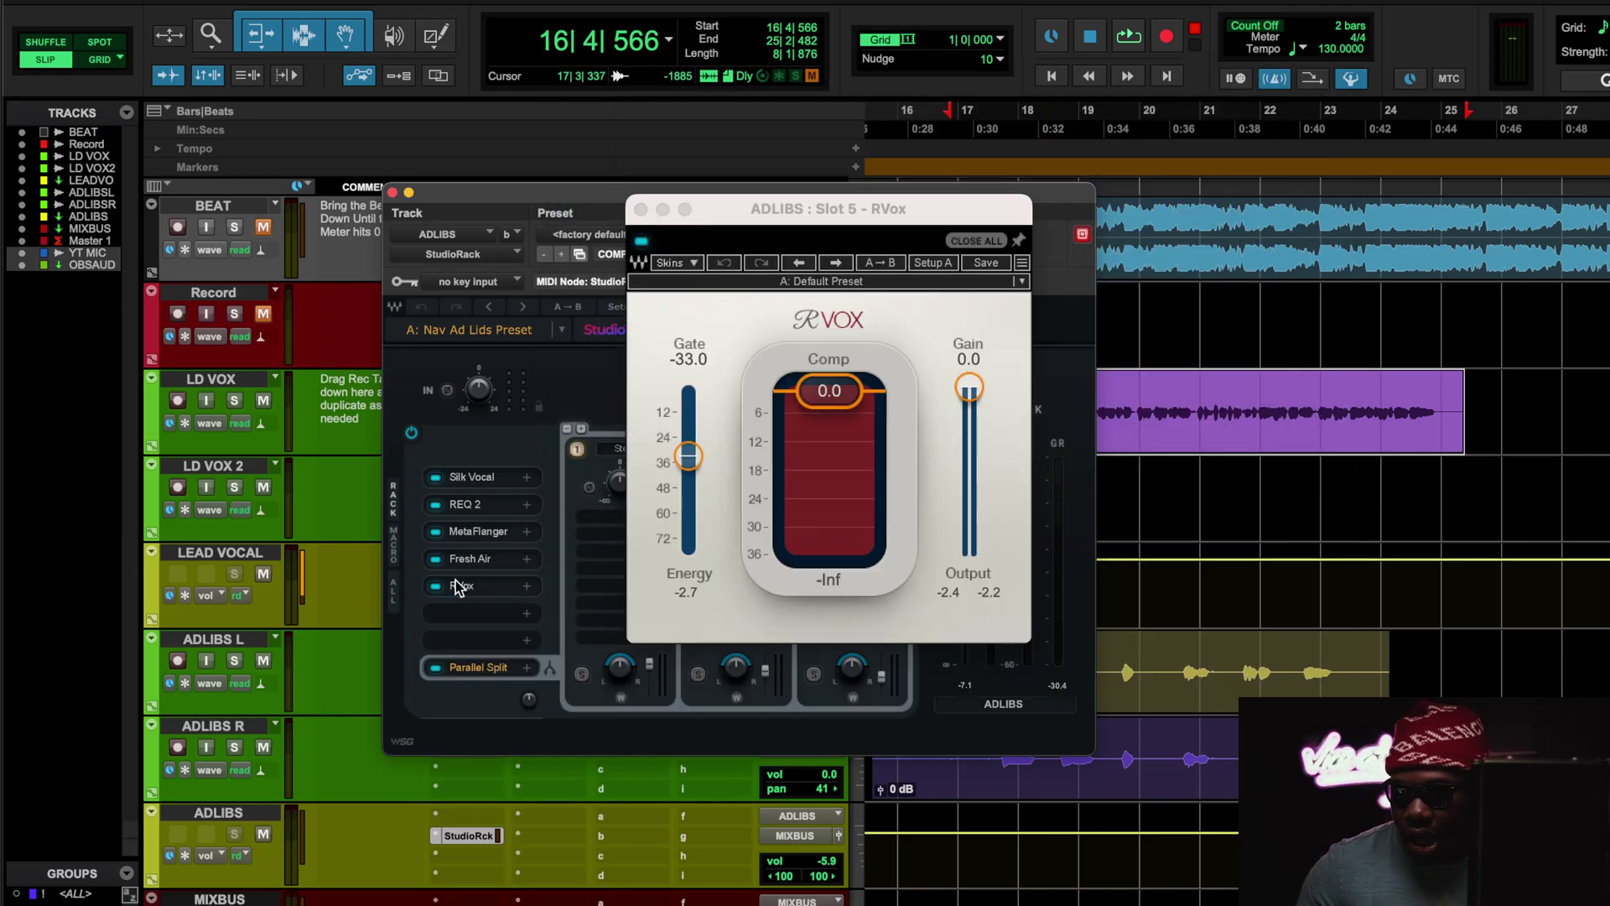
left_click(470, 592)
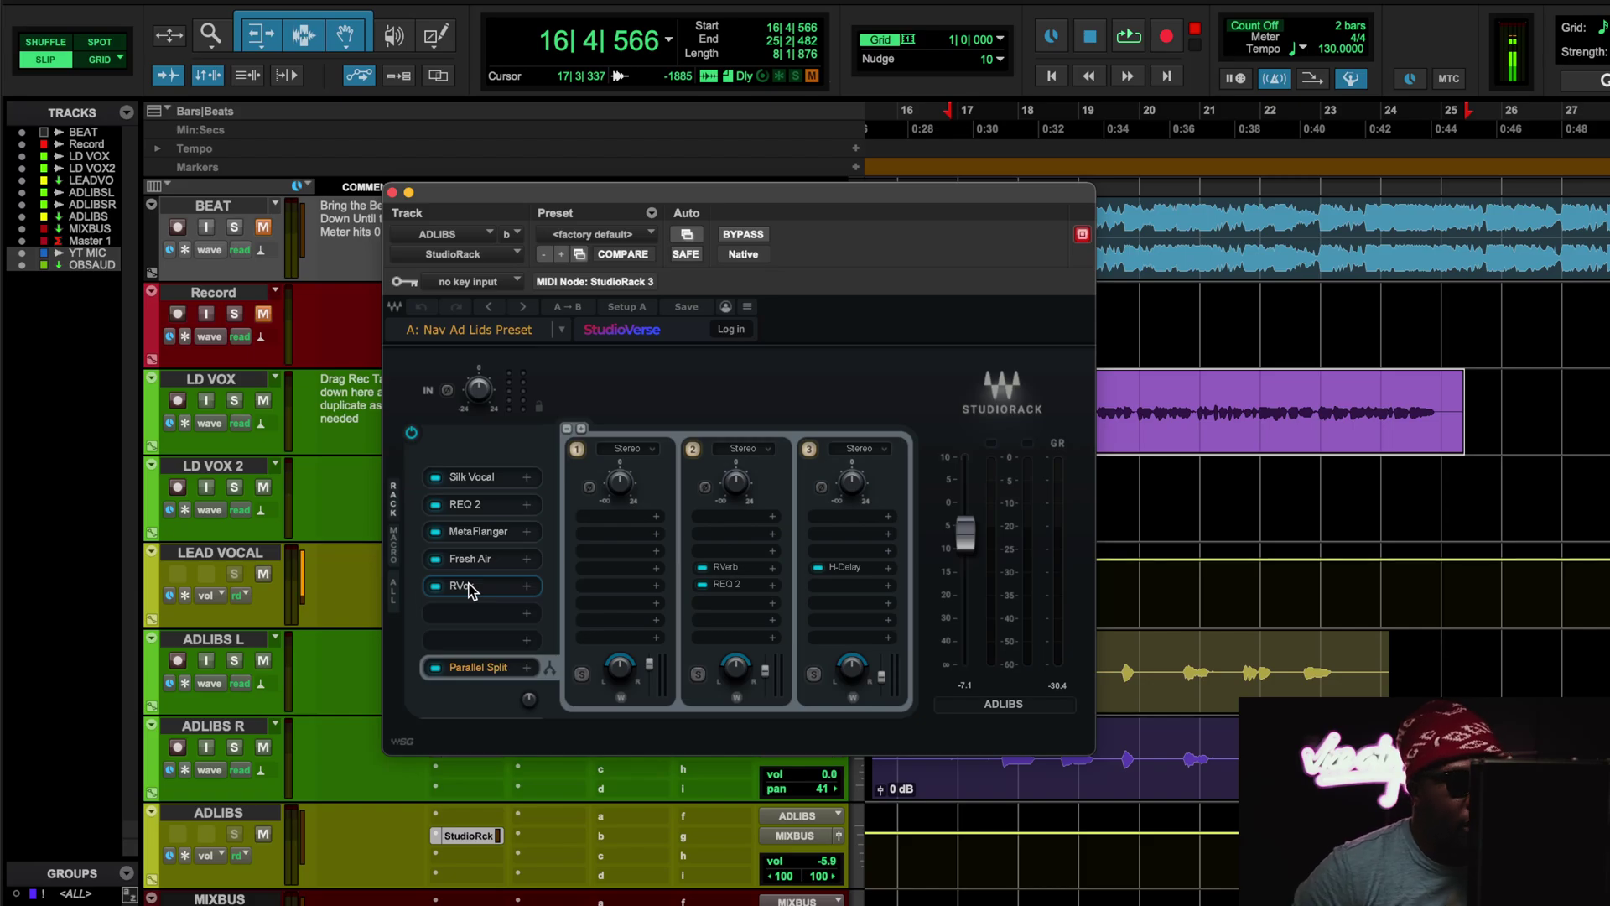
left_click(469, 586)
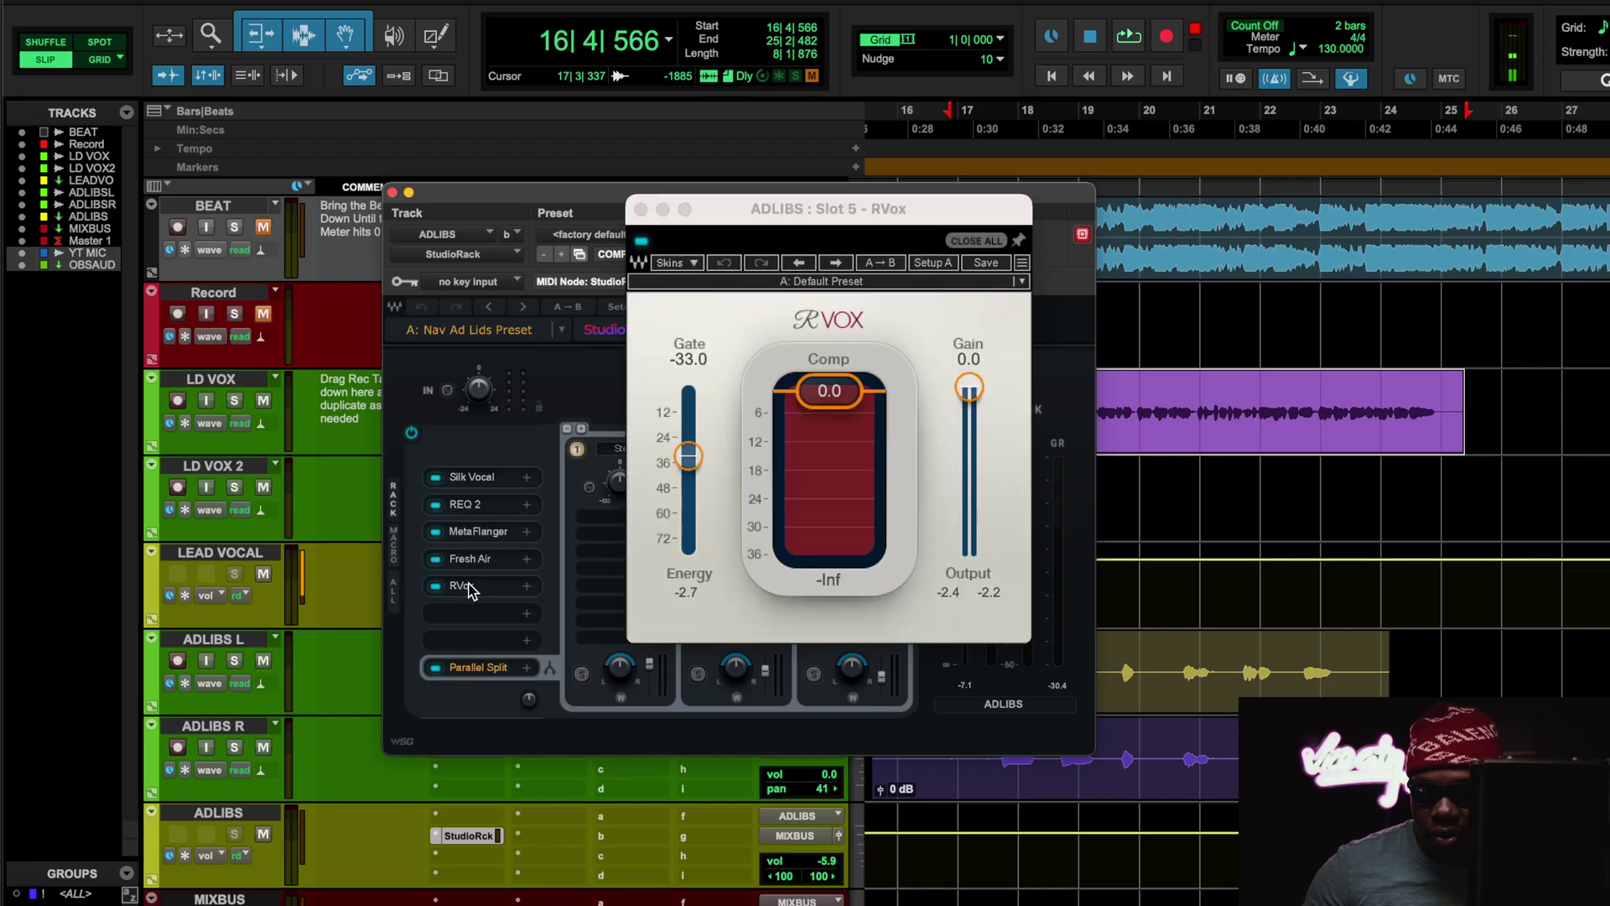
left_click(469, 587)
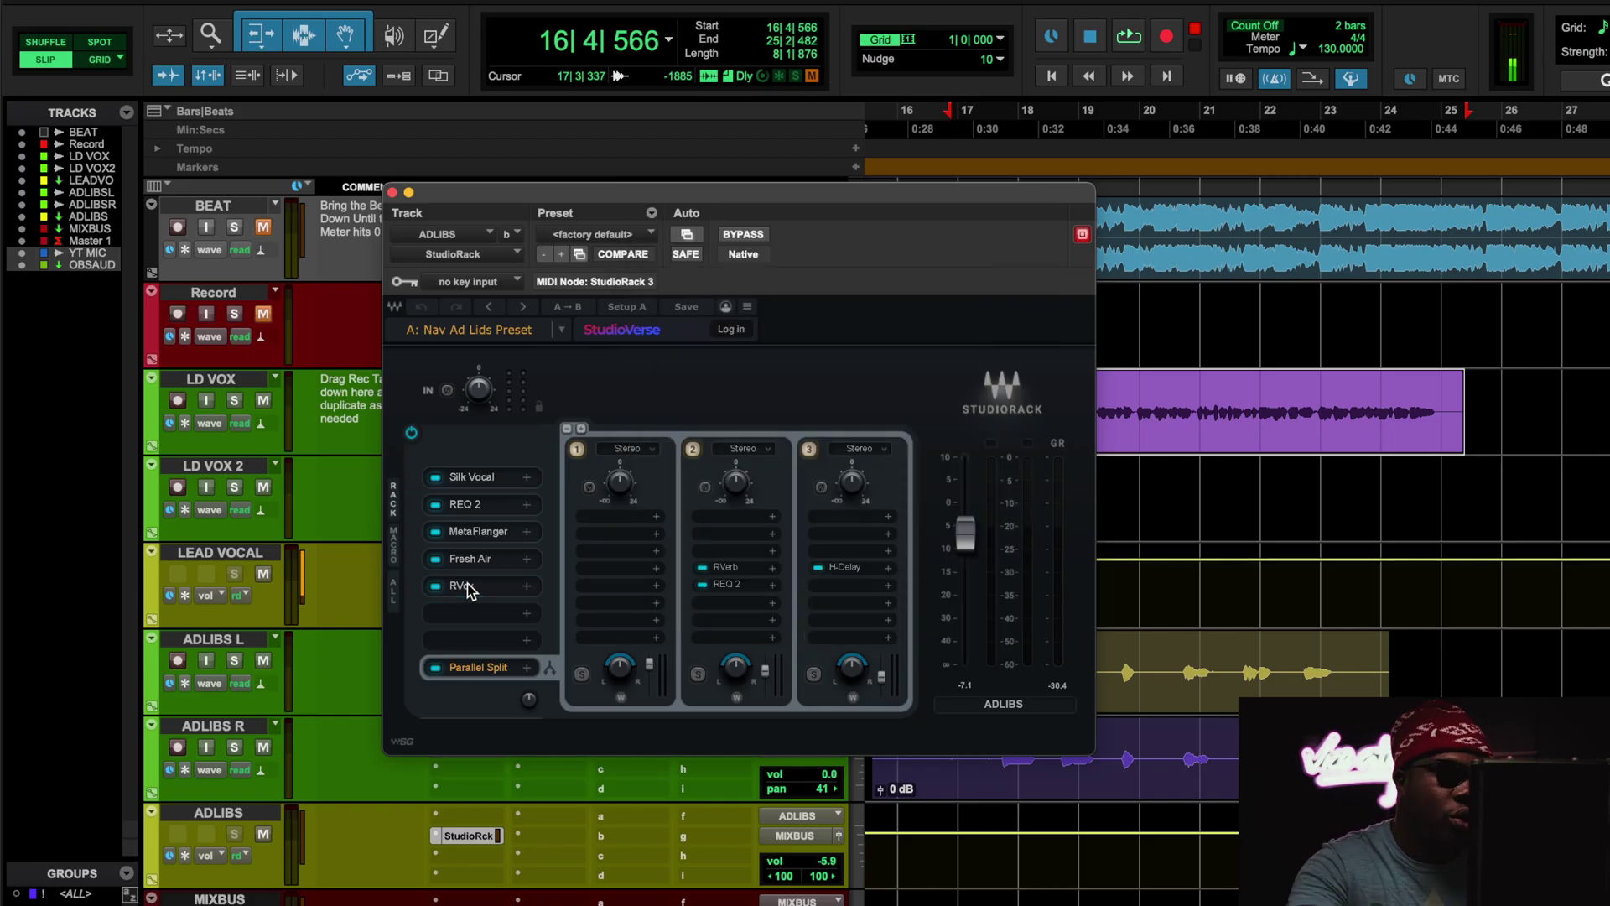